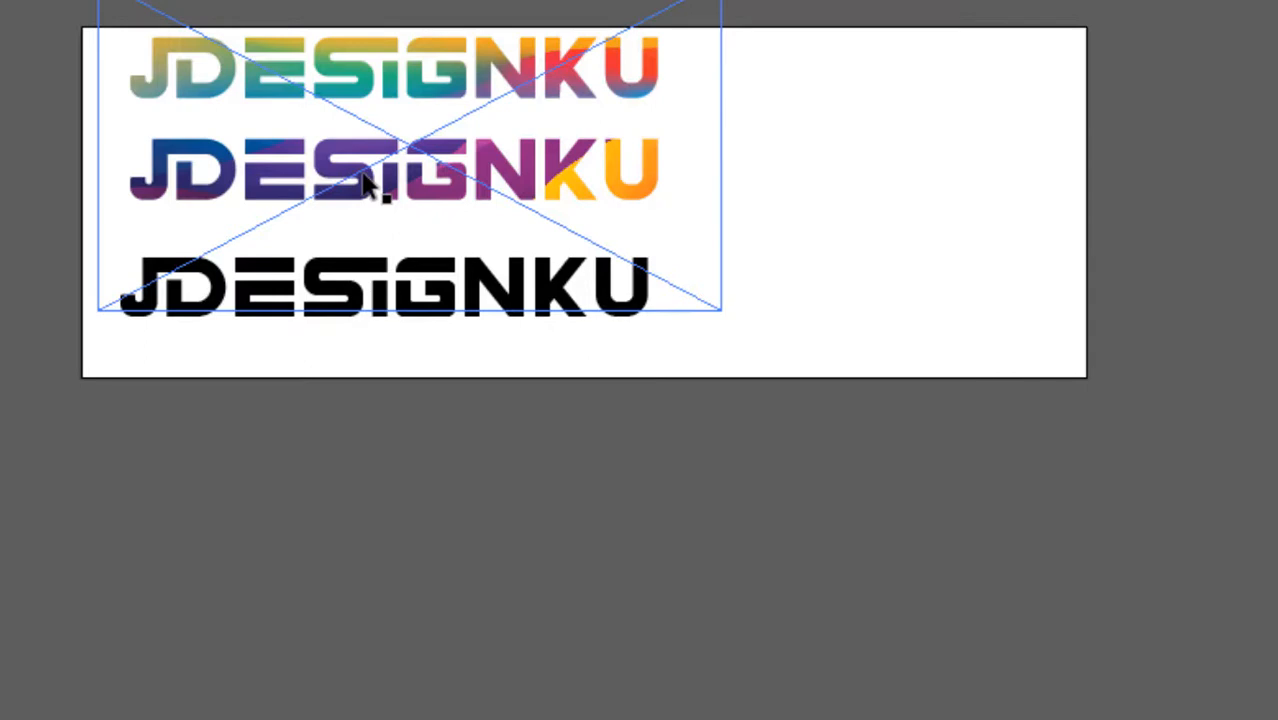
- Fill the middle JDESIGNKU clip group, between the colourful and the black lettering, with black
left_click(363, 174)
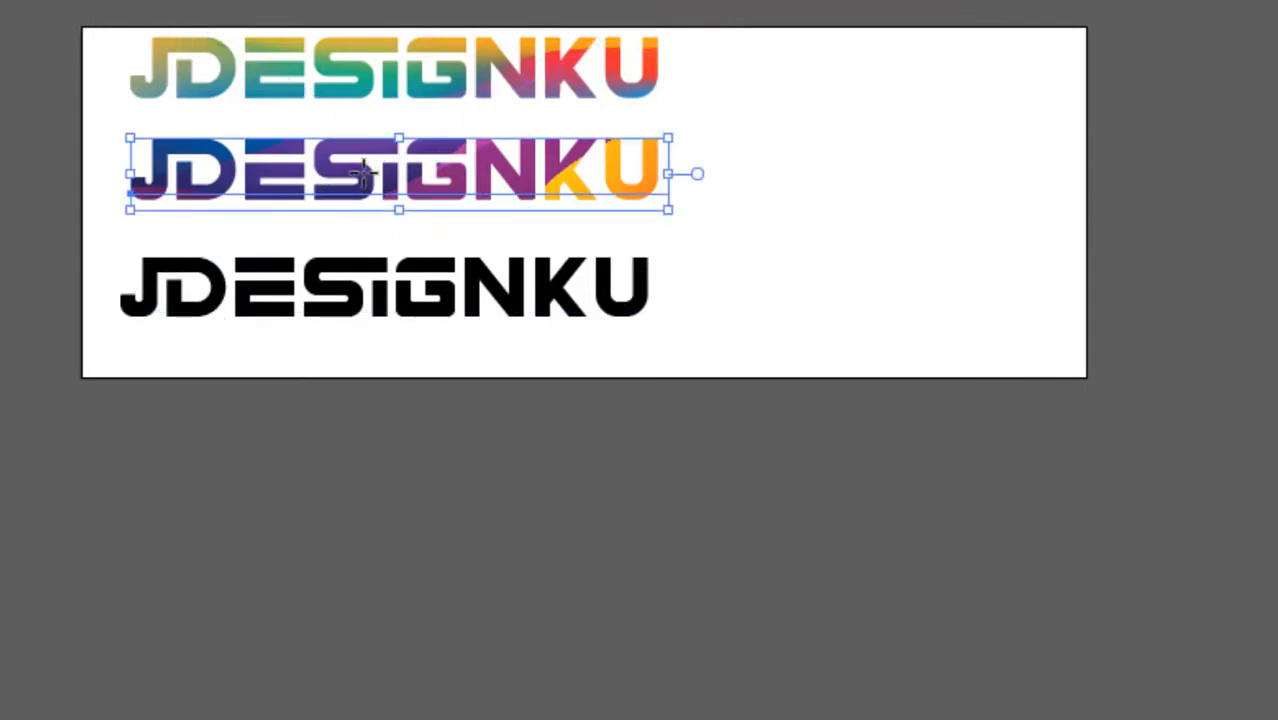
double_click(363, 174)
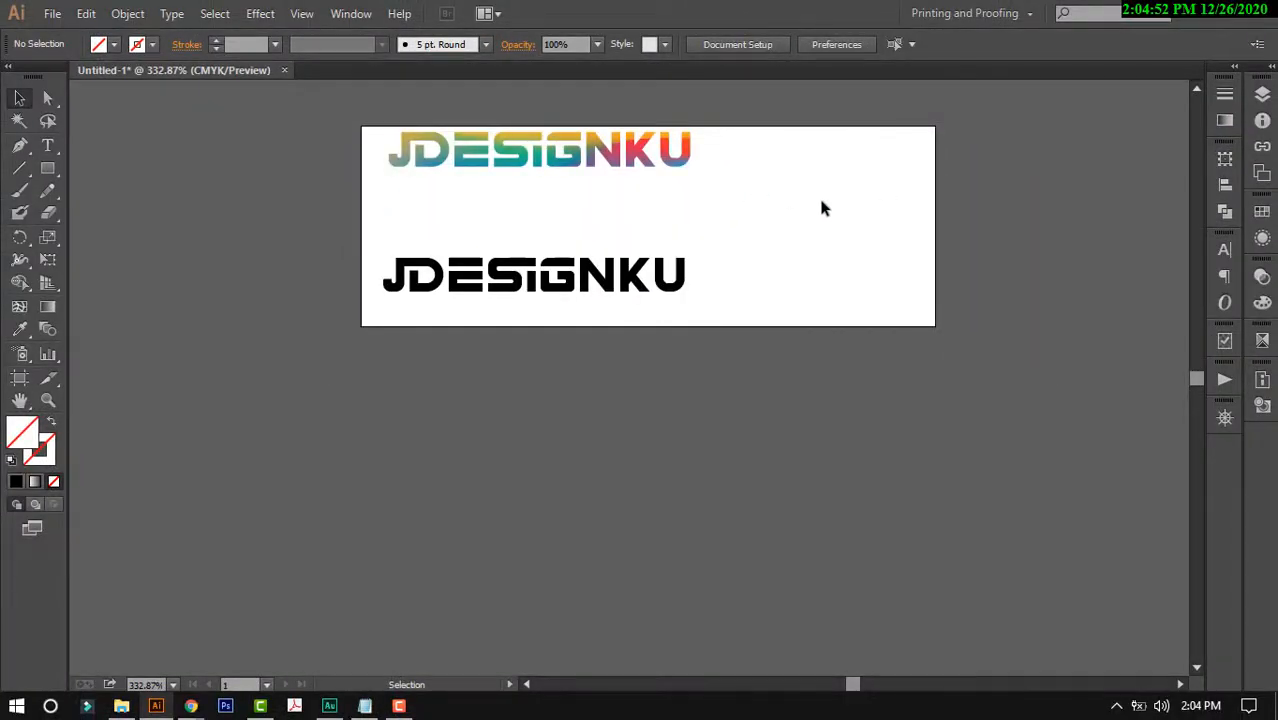
left_click_drag(775, 206, 565, 232)
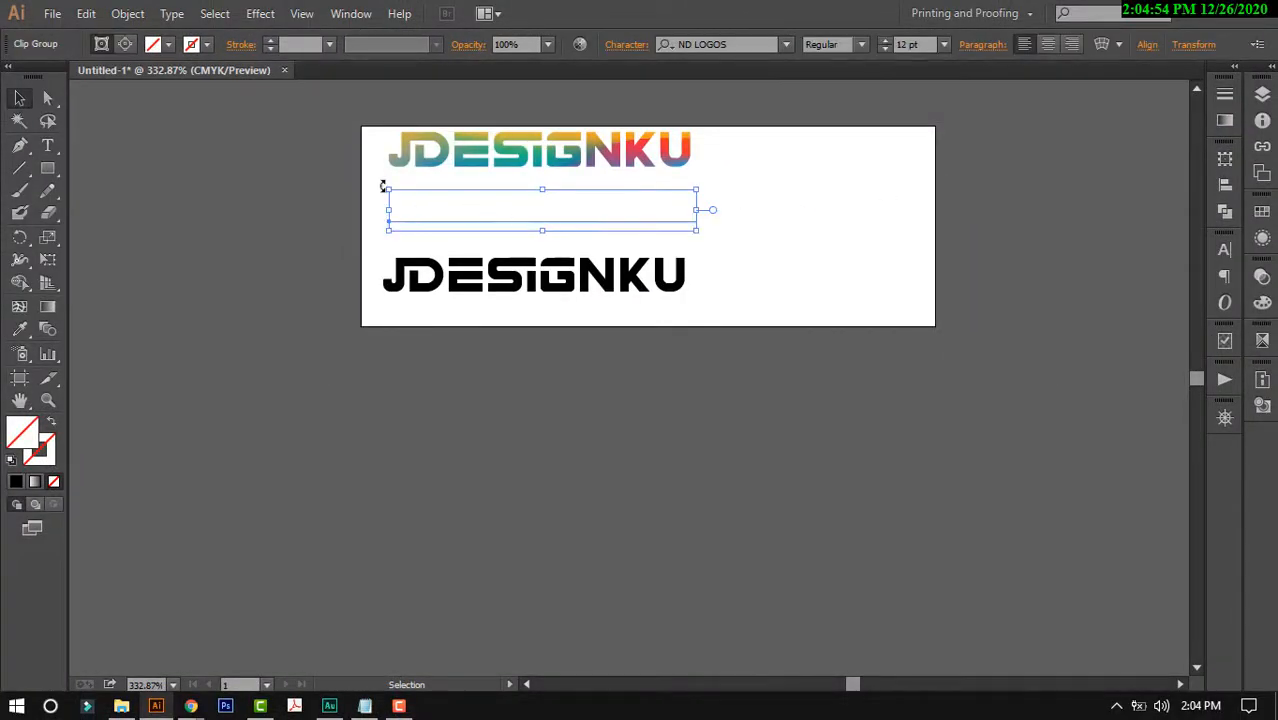
left_click(160, 44)
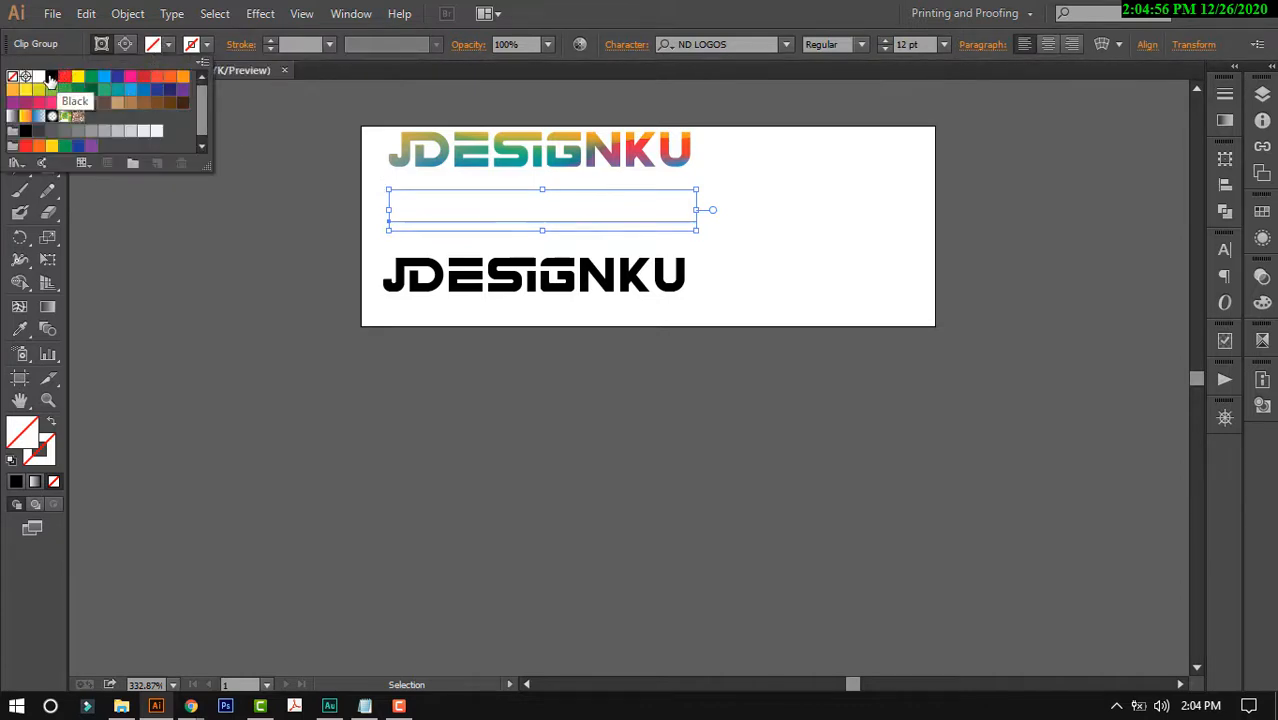
left_click(52, 92)
left_click(740, 213)
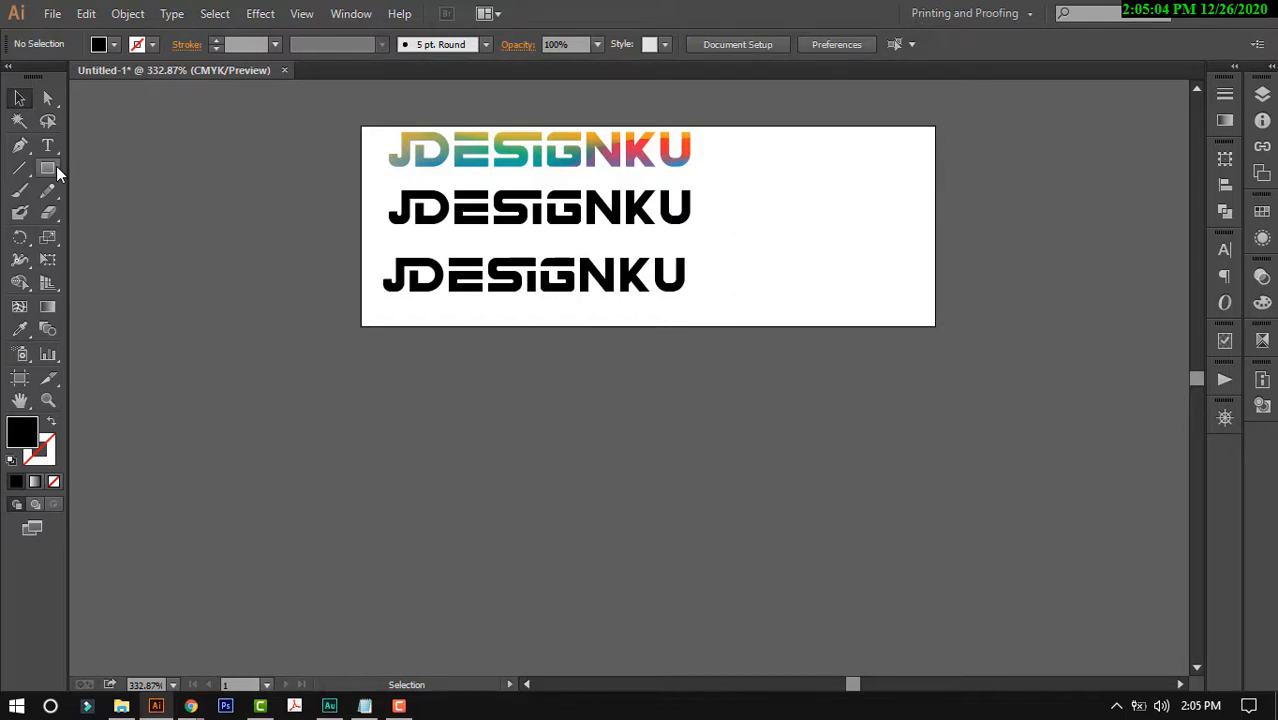
left_click_drag(57, 172, 166, 164)
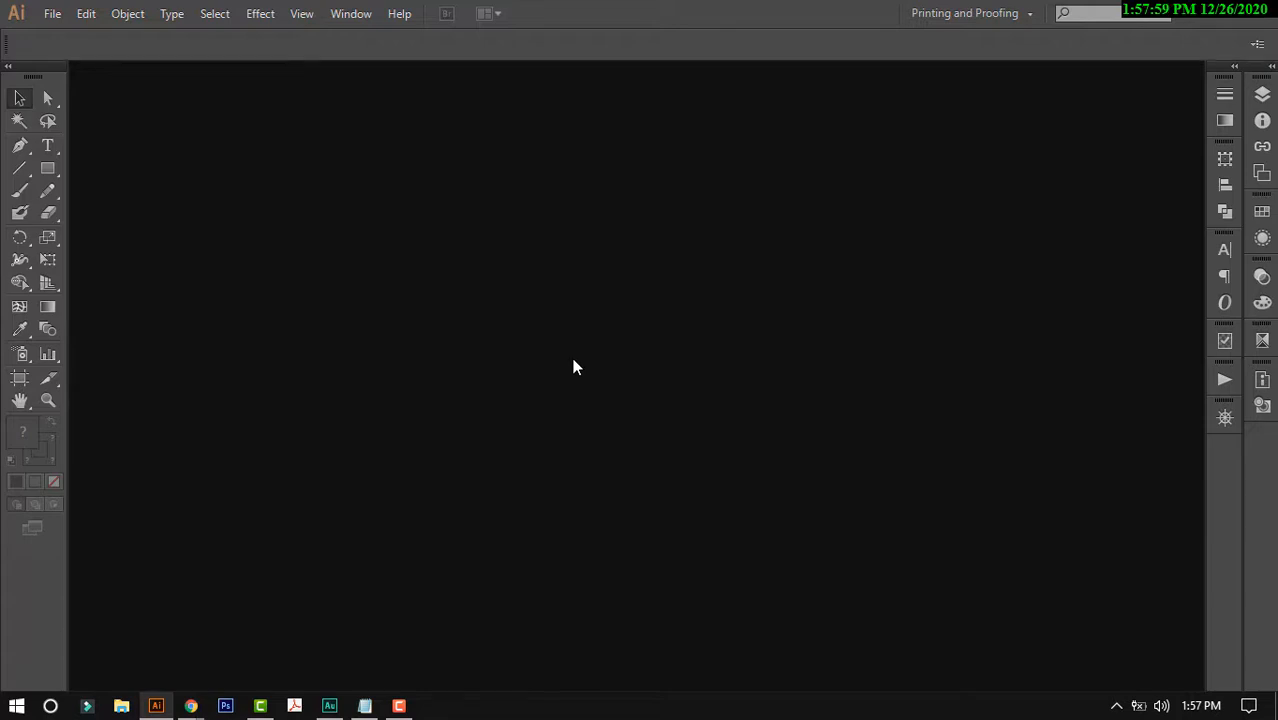
left_click(55, 19)
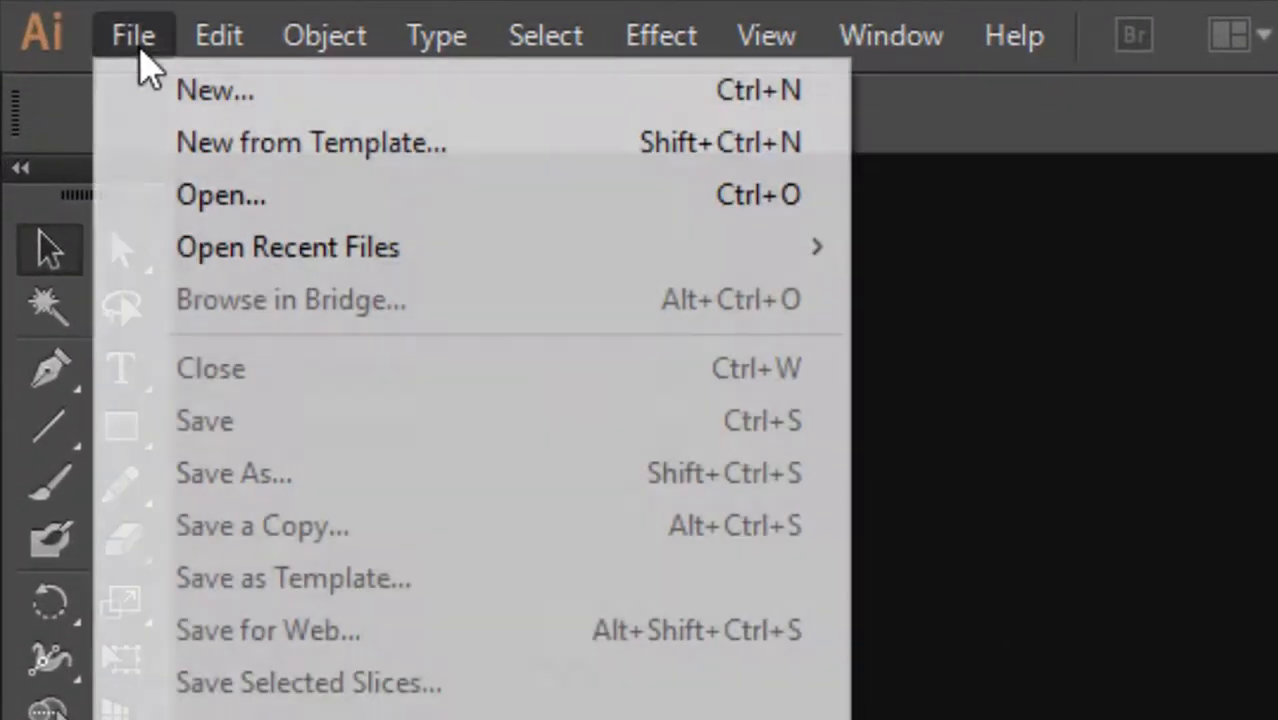
left_click(108, 100)
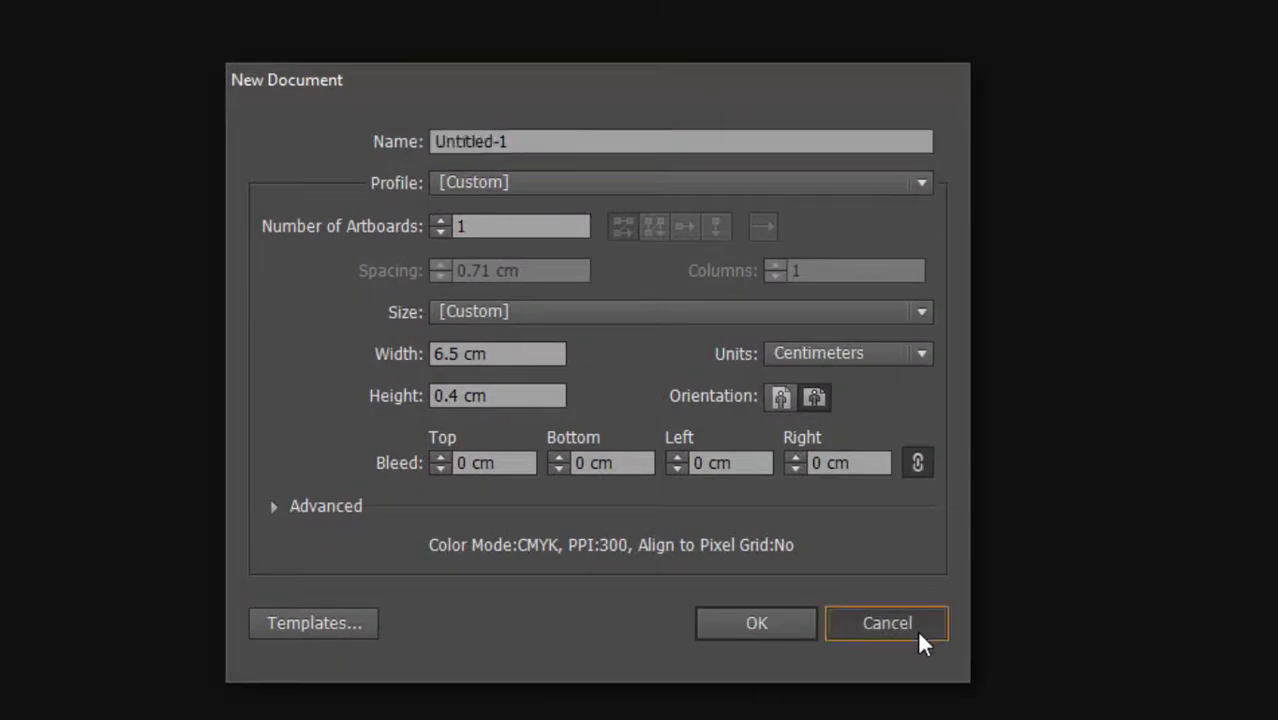
left_click(919, 633)
- Create a new CMYK document with one landscape artboard, 6.5 cm wide and 0.4 cm high
key("ctrl+n")
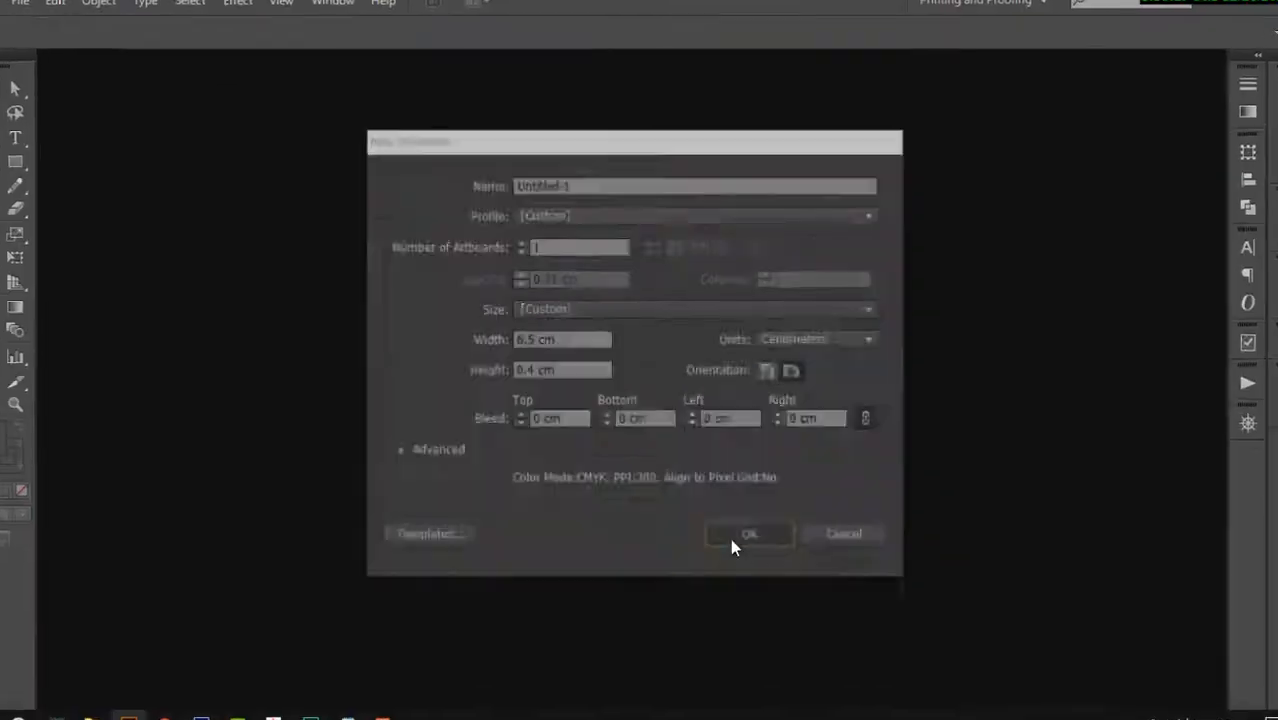
left_click(742, 602)
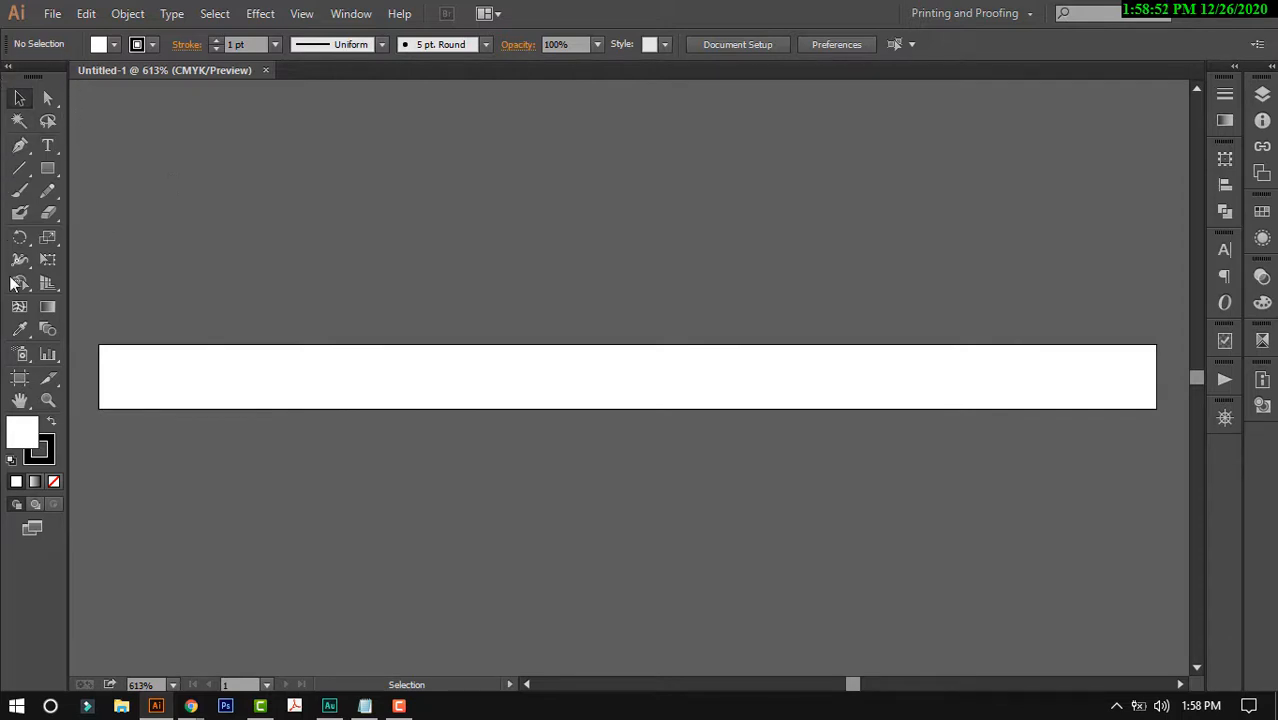
- Add a line of point text reading "JDESIGNKU" above the artboard
key("t")
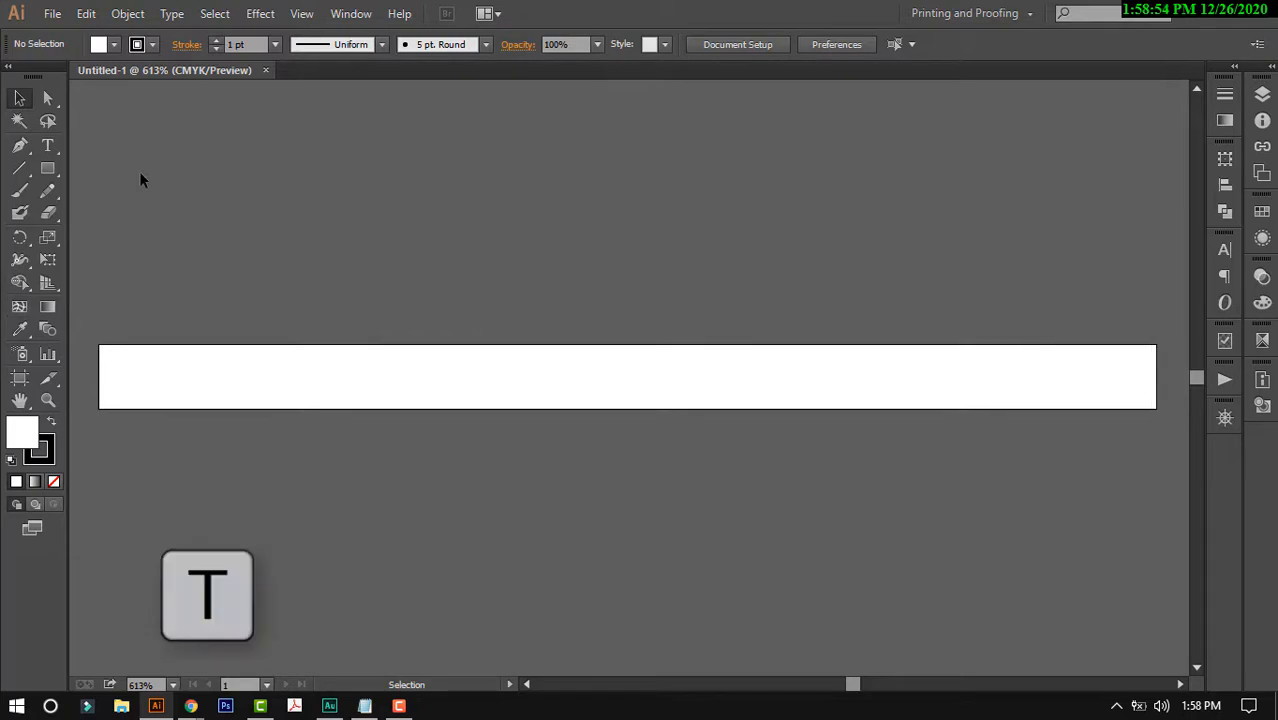
key("t")
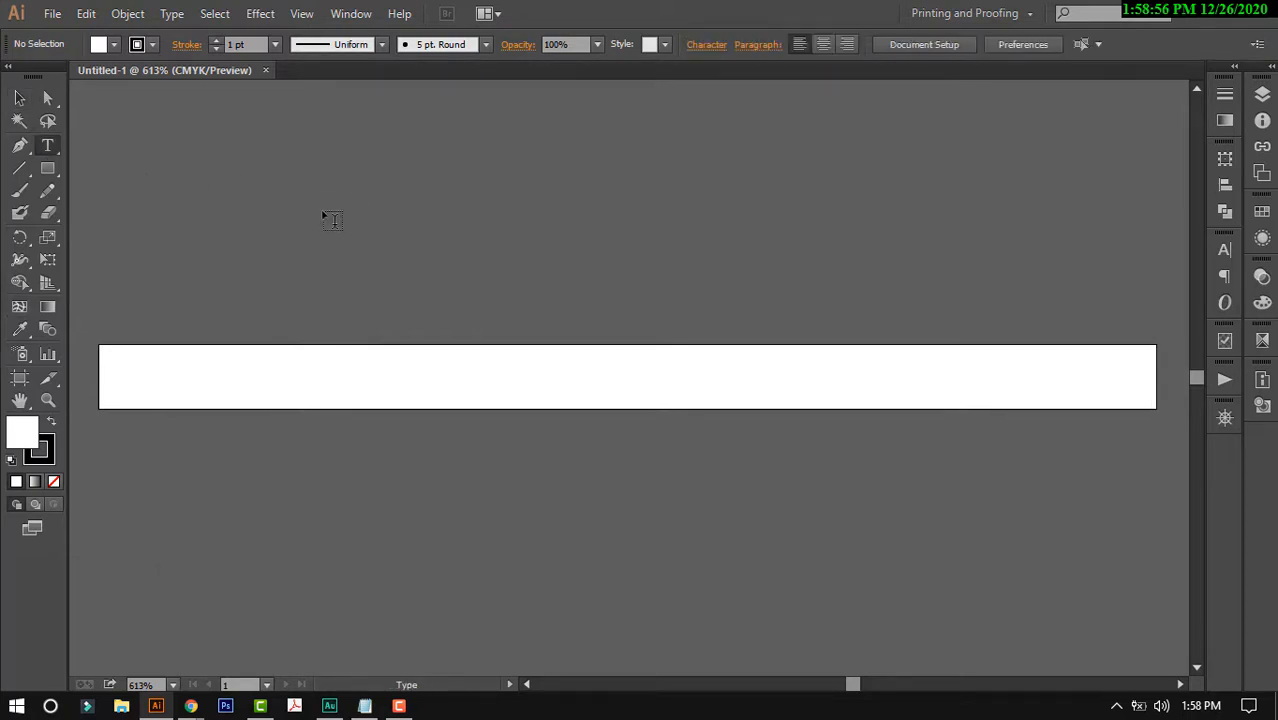
left_click(328, 218)
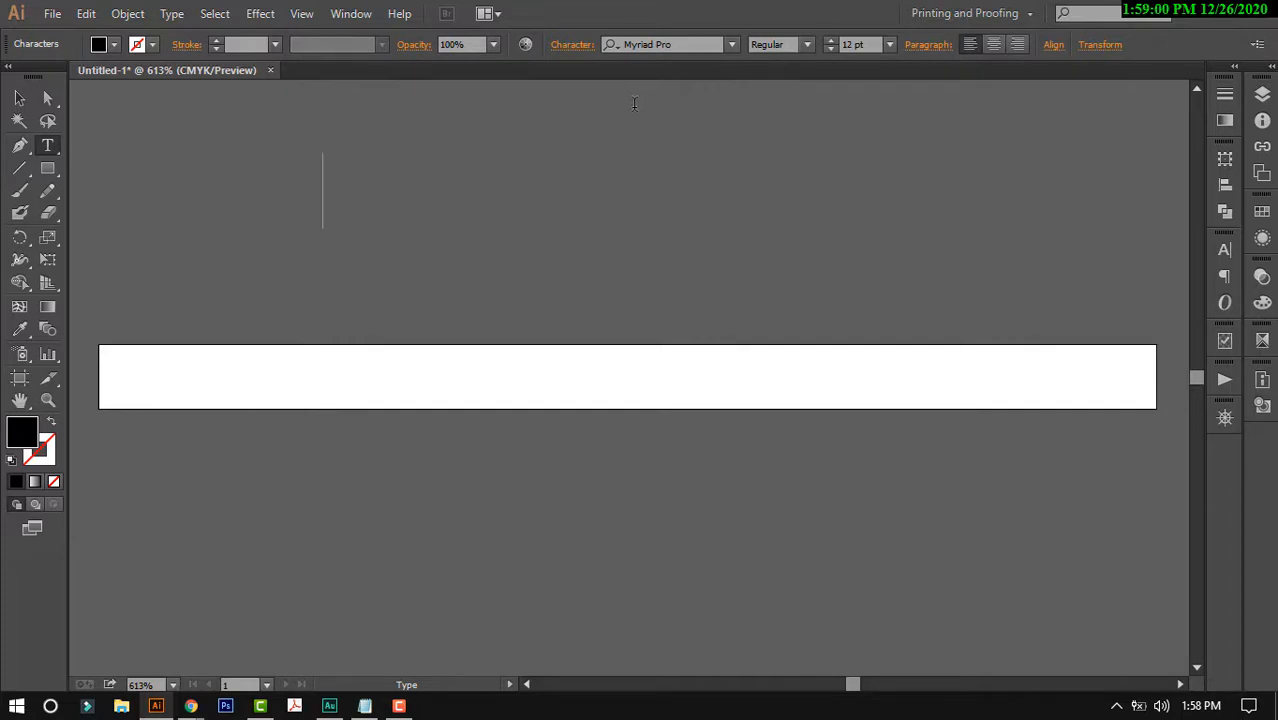
type("JDE")
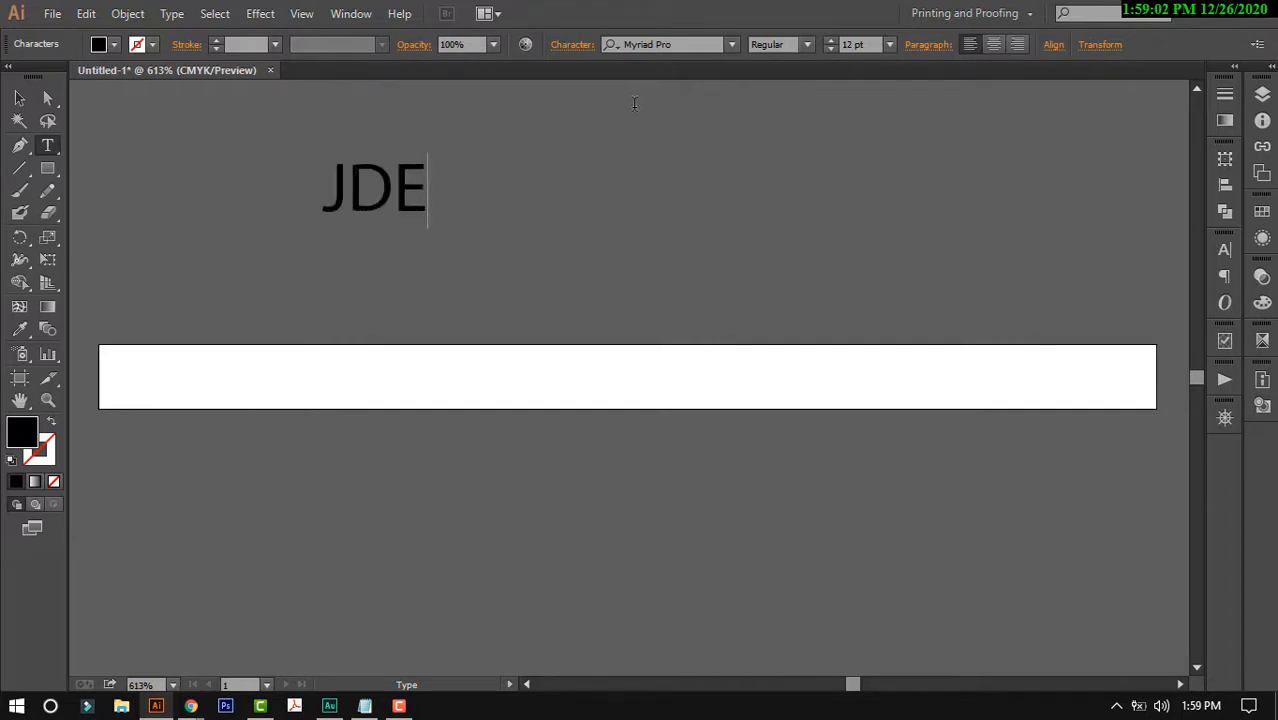
type("SIGNKU")
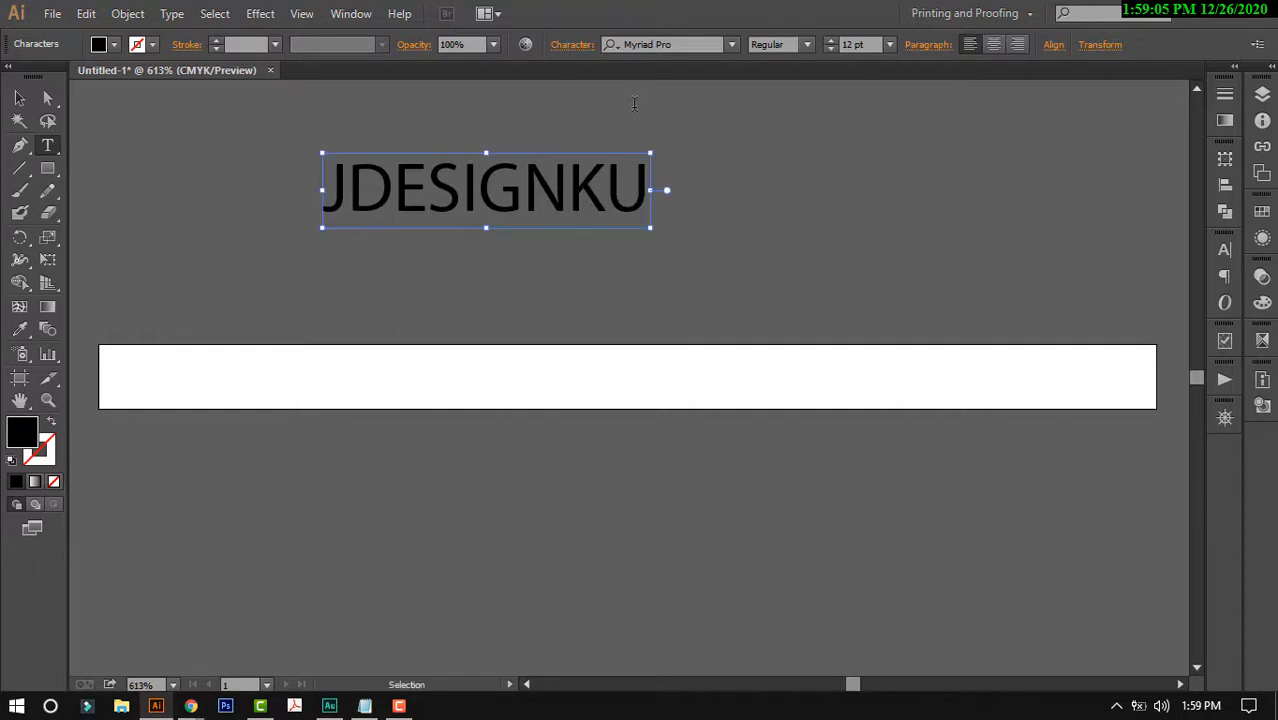
- Set the font of the whole JDESIGNKU text to ND LOGOS and deselect it
key("ctrl+a")
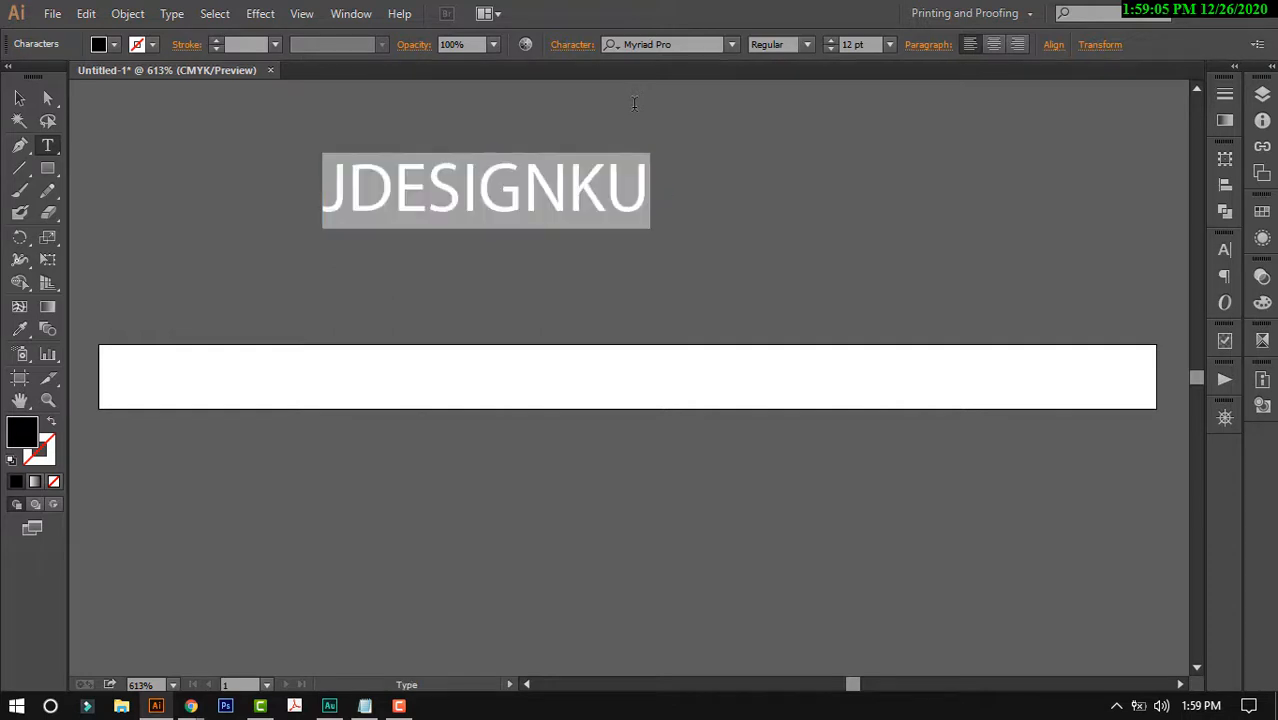
left_click(732, 45)
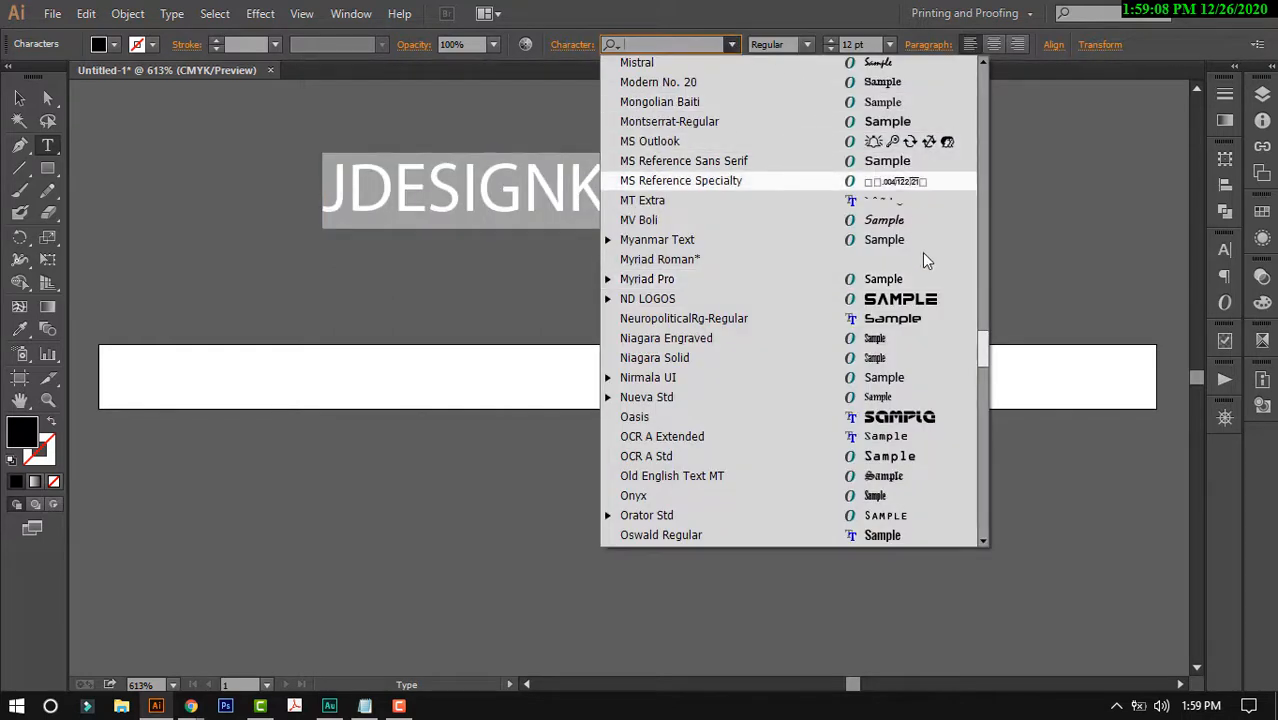
left_click(929, 302)
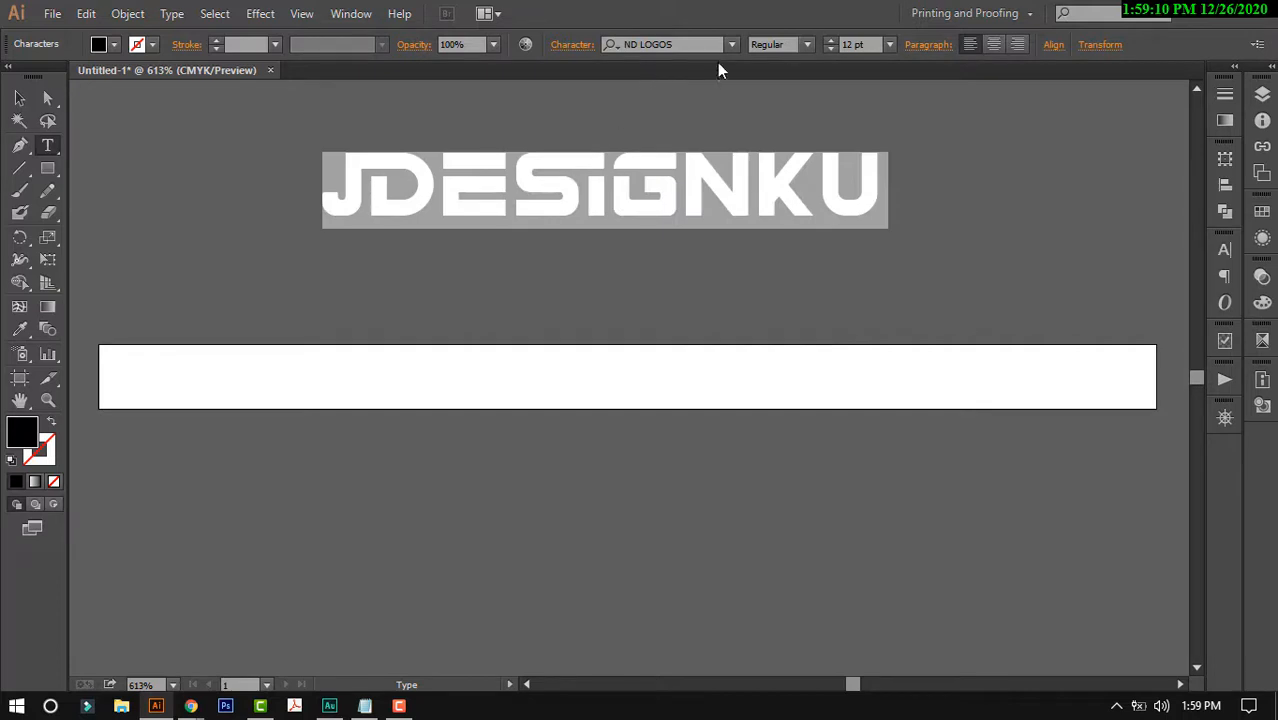
key("Escape")
left_click(670, 114)
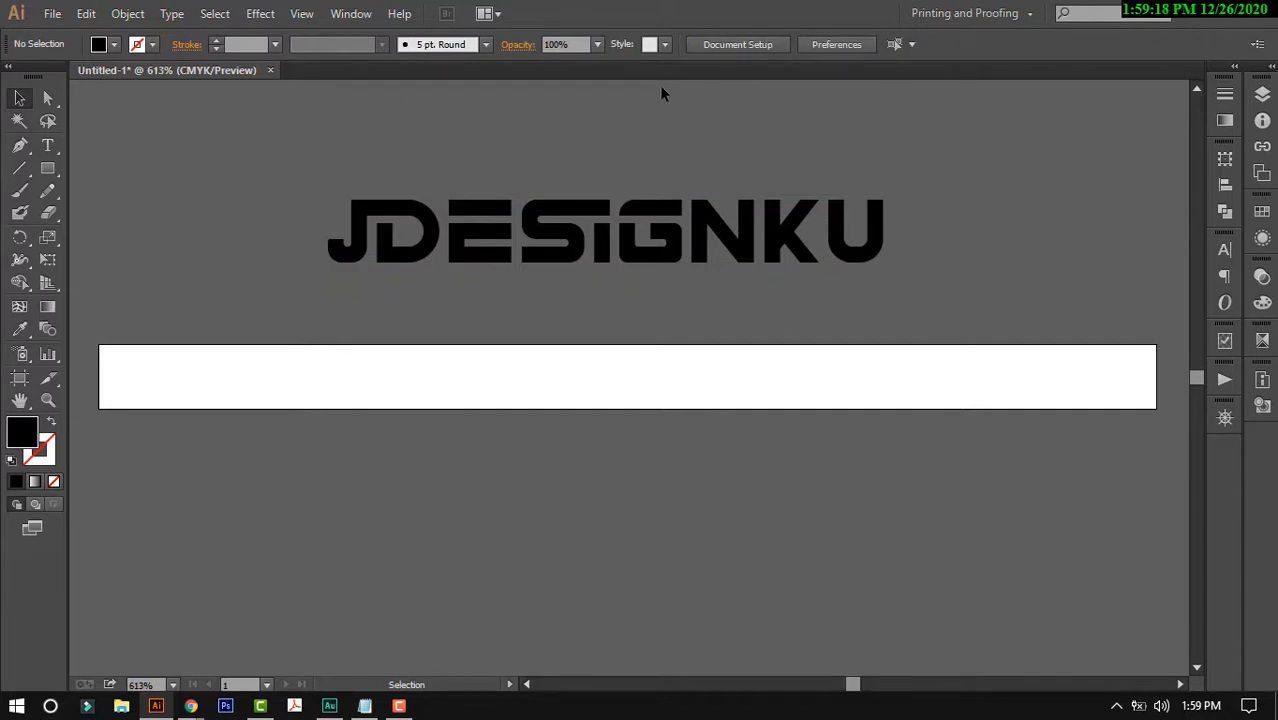
- Place the dynamic-liquid-color and pngtree-gradient-fluid images from the Desktop folder into the document as linked files
left_click(122, 707)
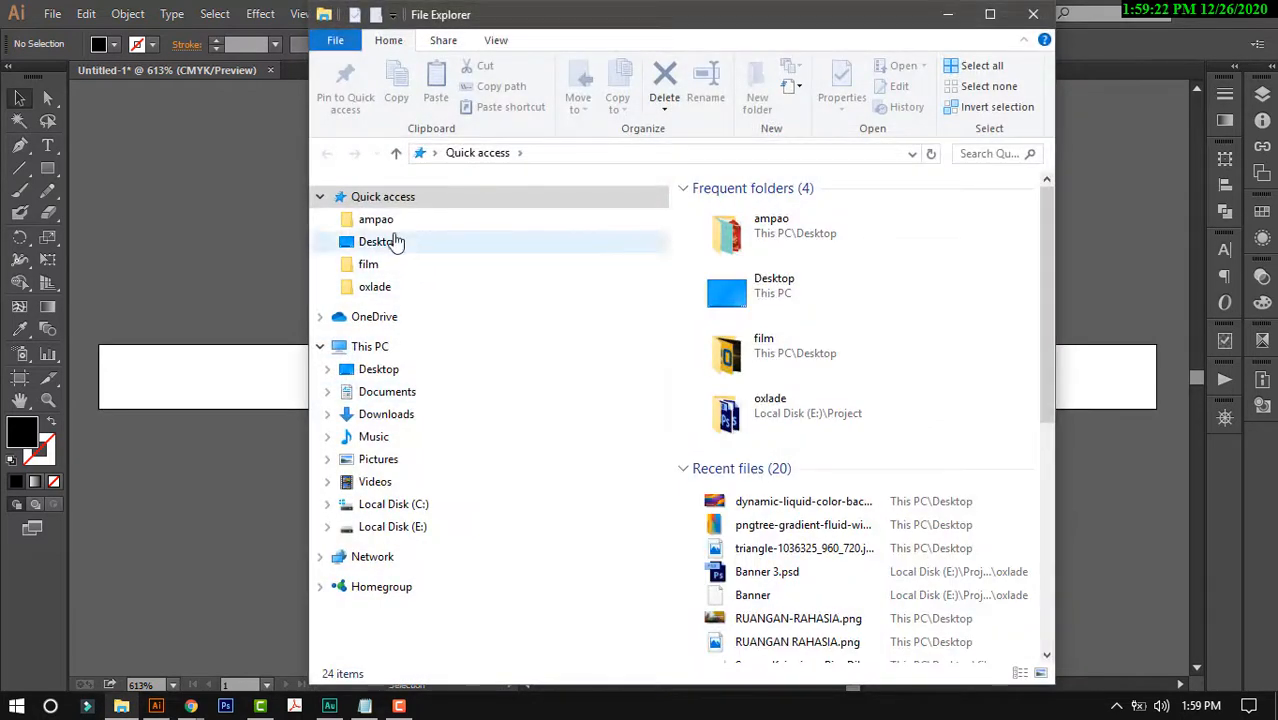
left_click(395, 242)
left_click_drag(1047, 206, 1063, 535)
left_click(1026, 365)
left_click(865, 444, "ctrl")
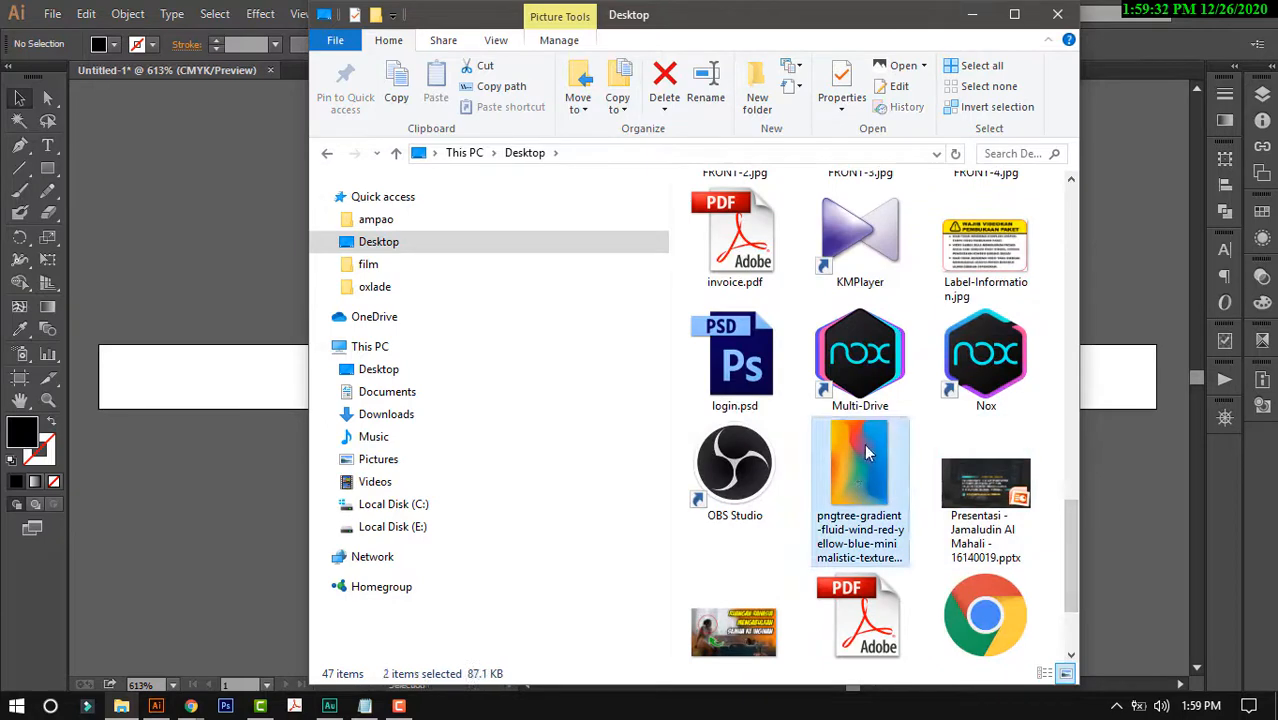
left_click_drag(865, 444, 1126, 234)
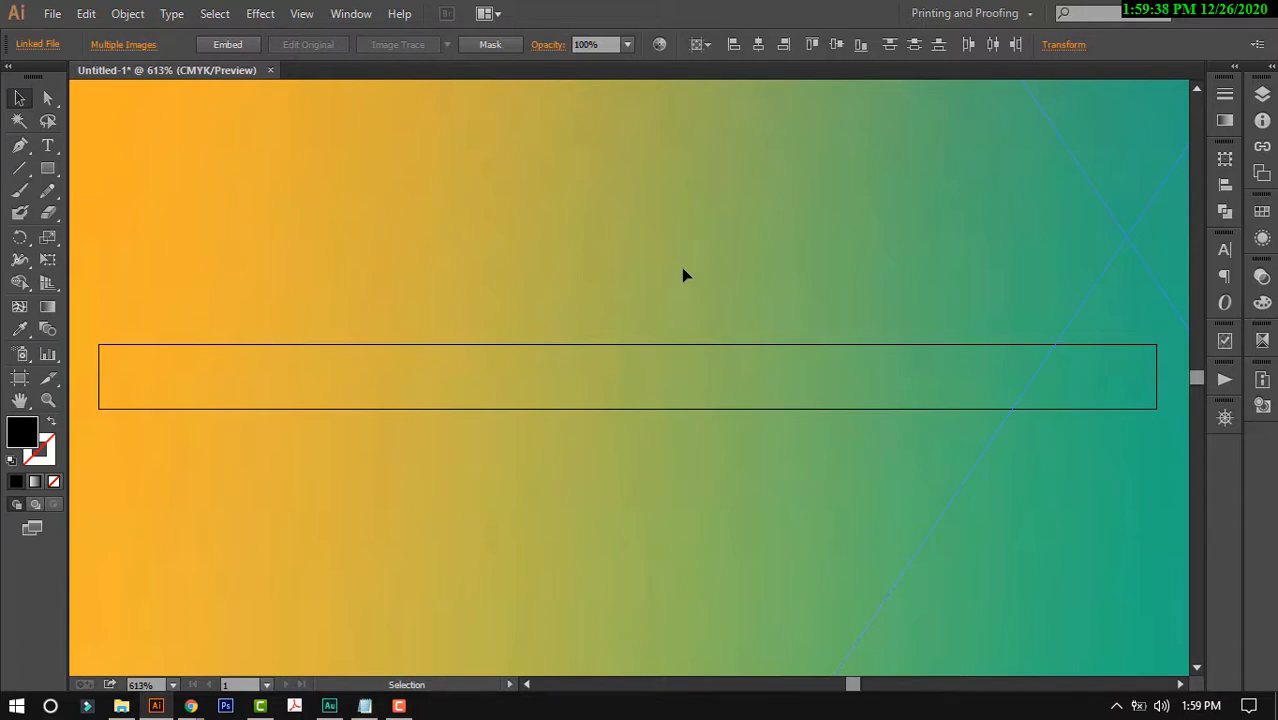
- Move the Color Wave image off the gradient image to its left side and scale it down to roughly two fifths
key("z")
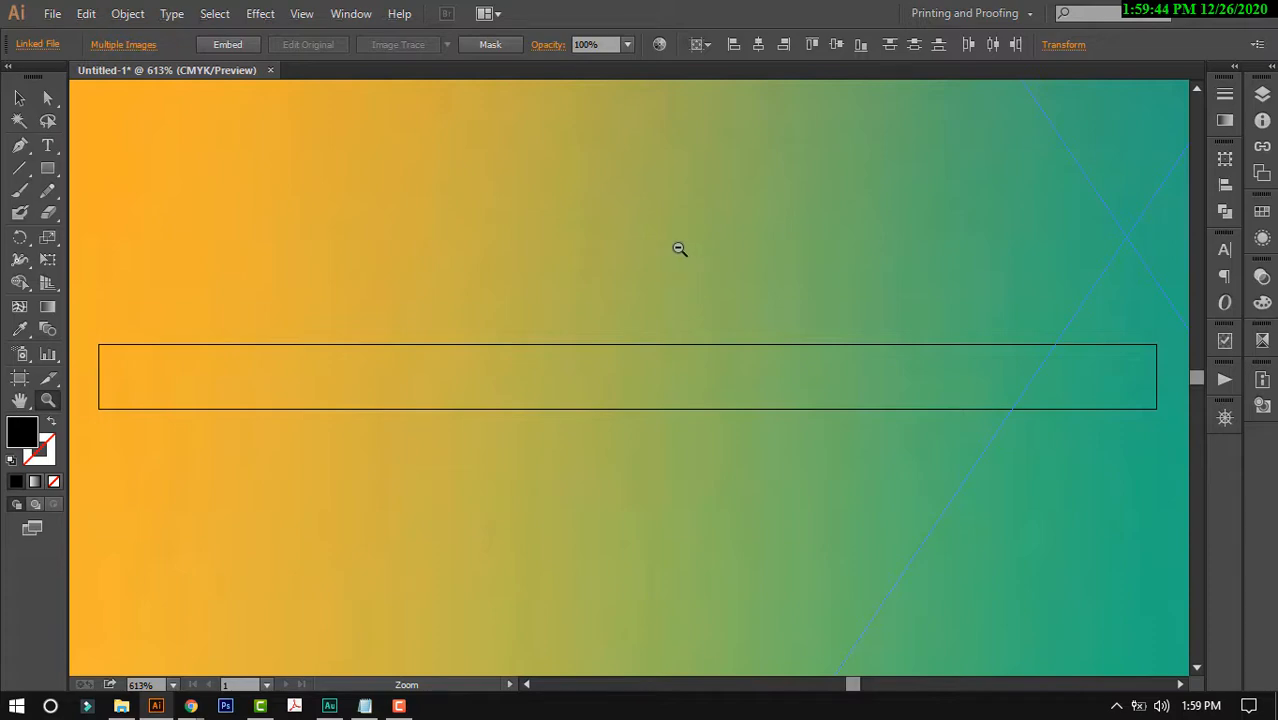
left_click(679, 249, "alt")
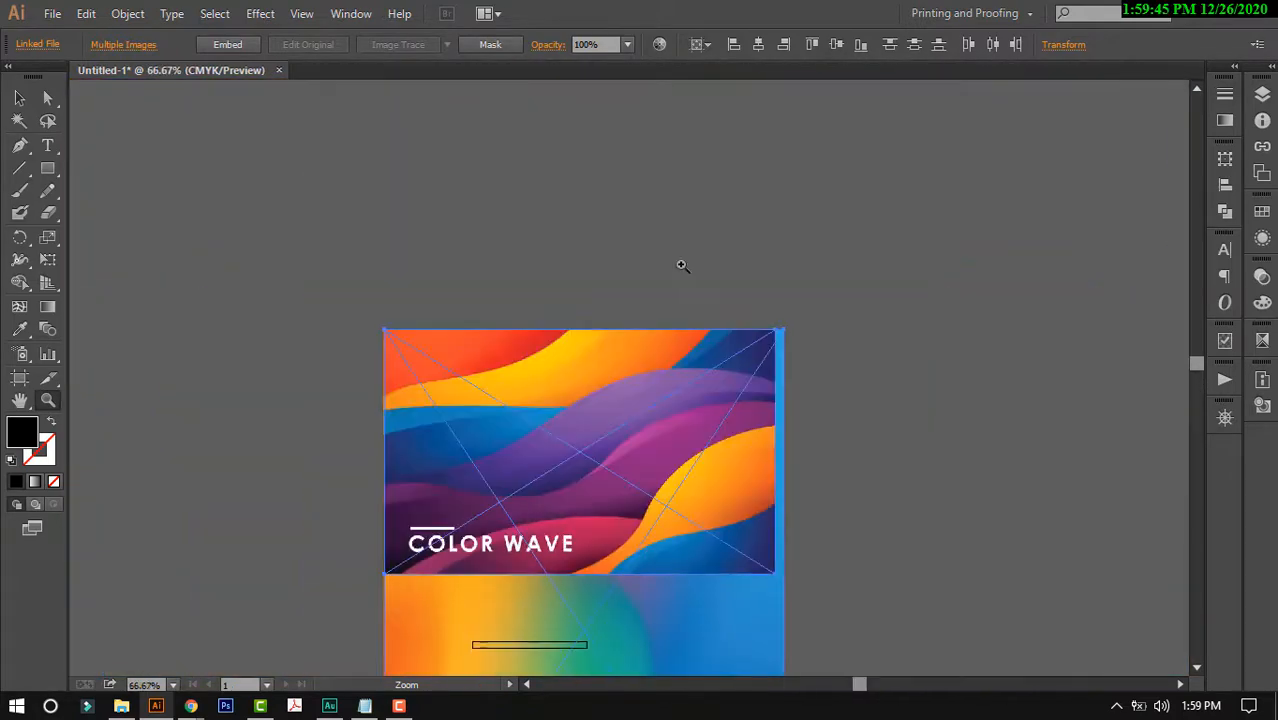
left_click_drag(678, 370, 736, 190)
key("v")
left_click(913, 168)
left_click_drag(660, 230, 270, 271)
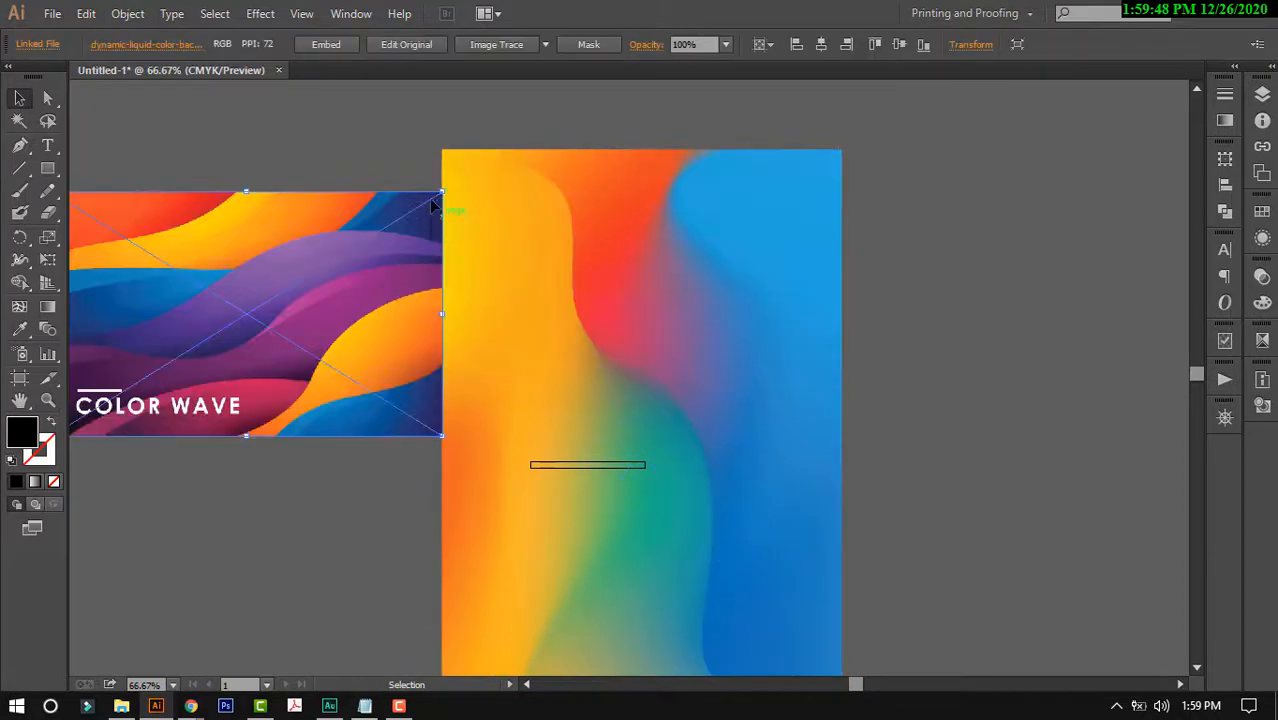
left_click_drag(441, 192, 204, 341)
- Scale the gradient image down to roughly half its size and move it up and right, mostly clear of the artboard
left_click(520, 285)
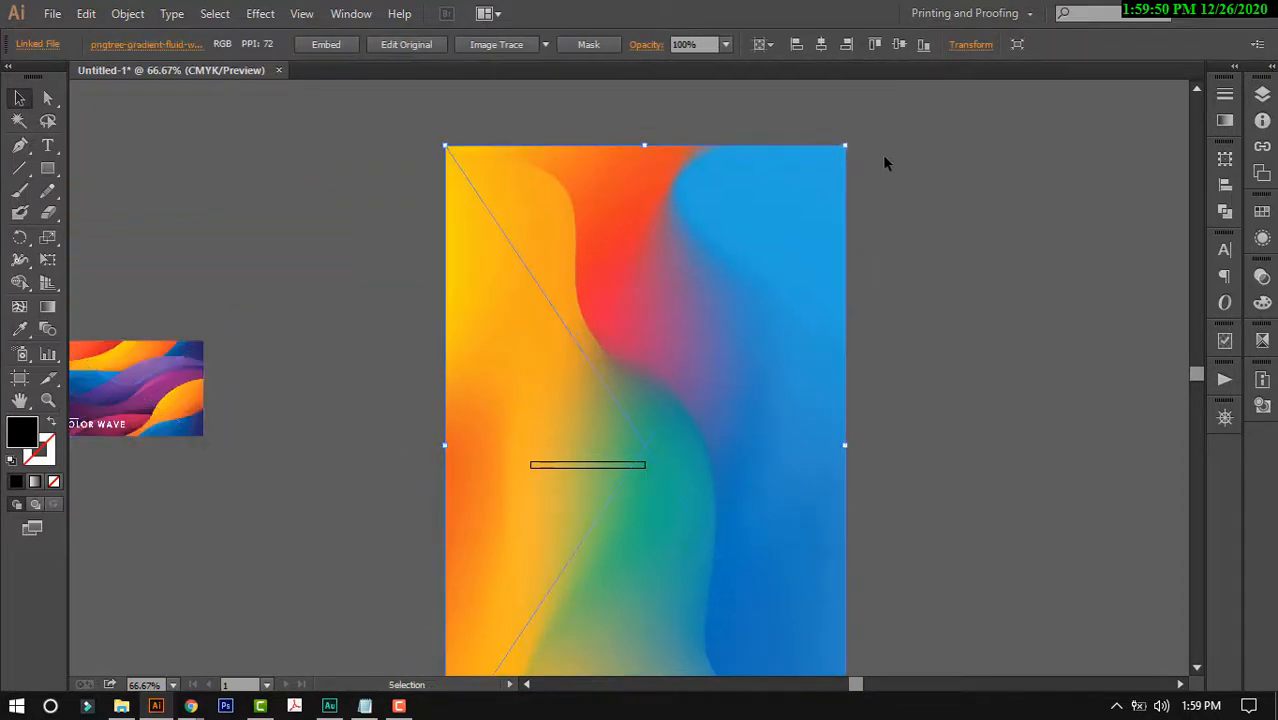
left_click_drag(845, 148, 608, 408)
double_click(557, 482)
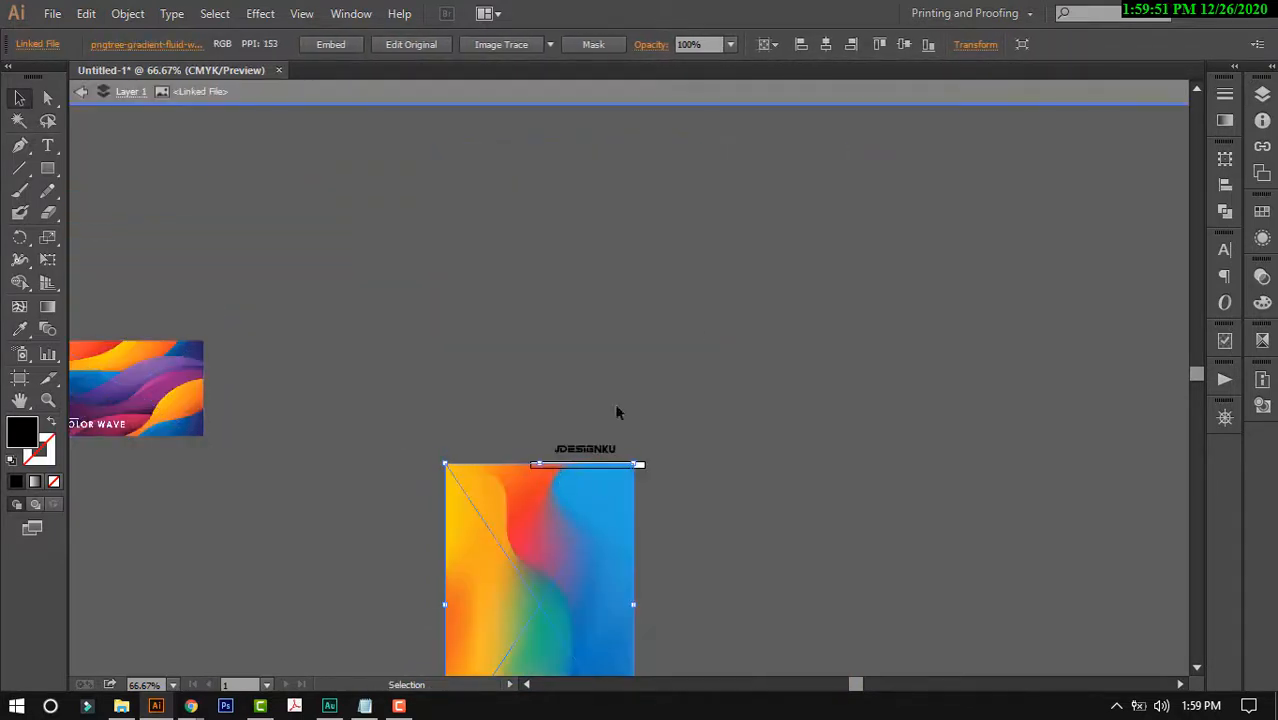
left_click(662, 441)
left_click_drag(628, 472, 785, 208)
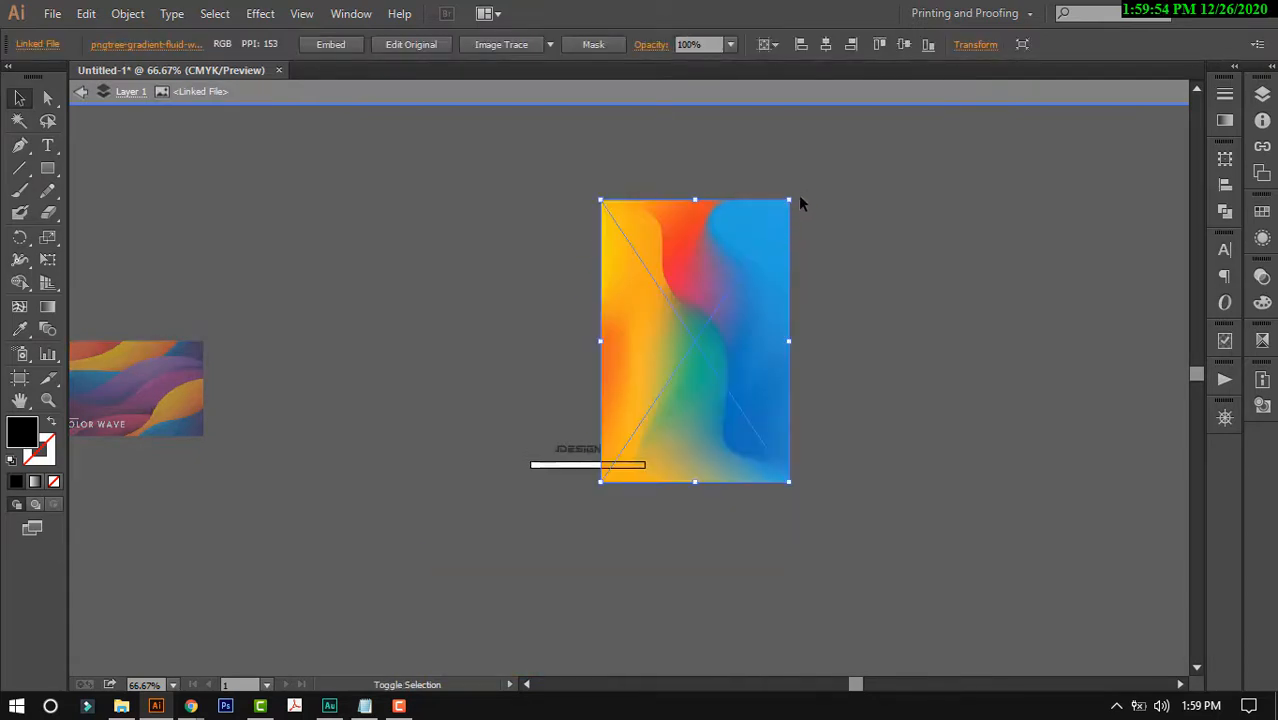
- Exit isolation mode, rotate the gradient image 90° clockwise, and shrink it to the text's width directly above JDESIGNKU
double_click(834, 169)
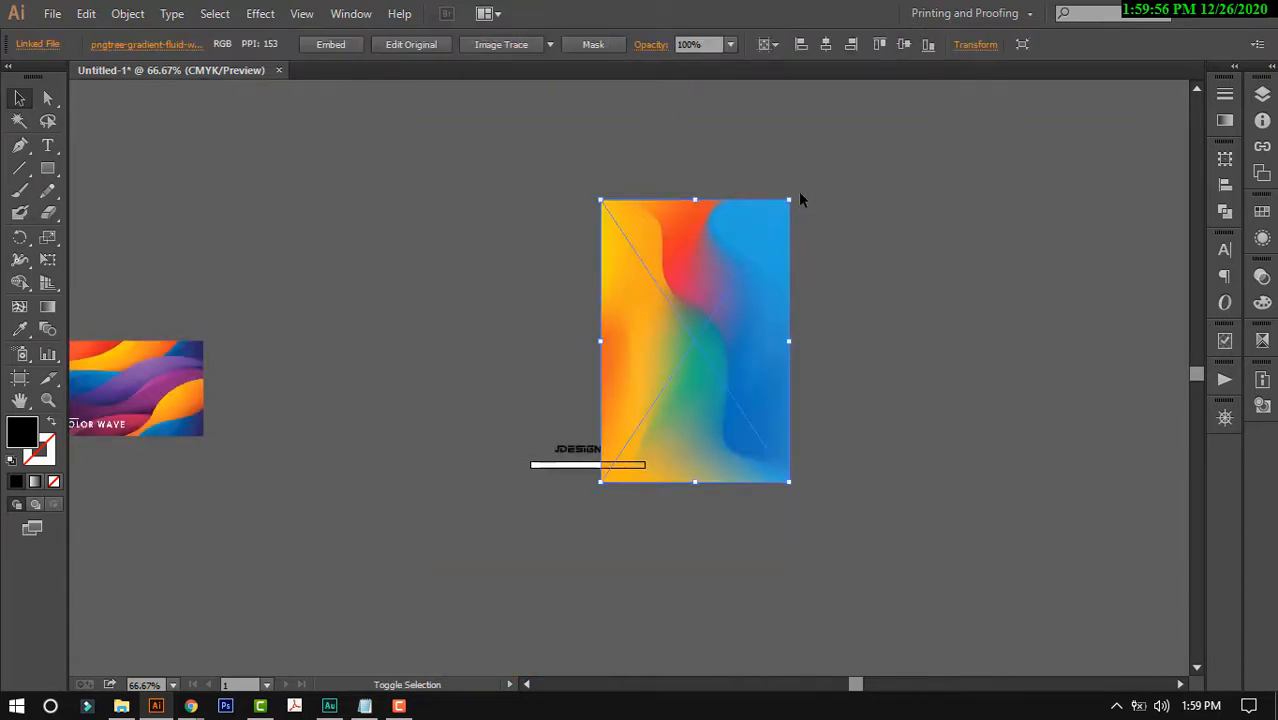
left_click_drag(822, 234, 617, 393)
left_click(665, 325)
- Move the gradient image over the JDESIGNKU text and enlarge it slightly so it covers all the letters
key("z")
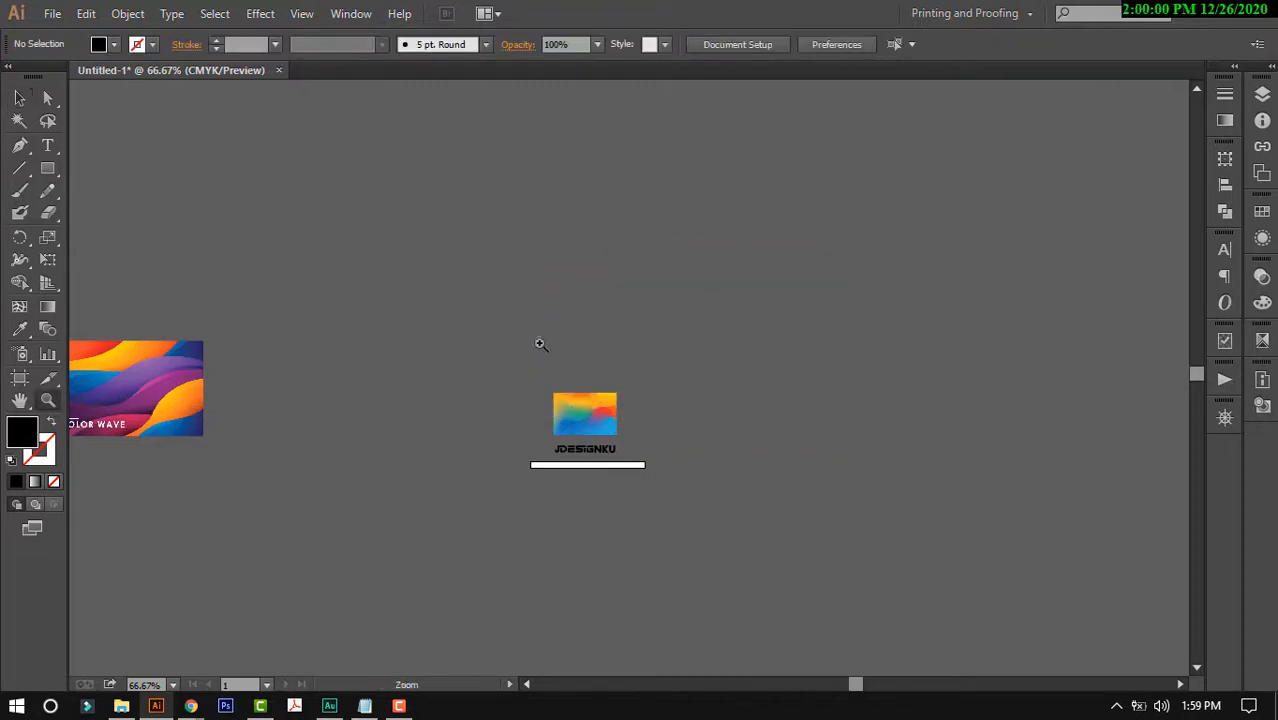
left_click_drag(520, 326, 692, 527)
left_click_drag(704, 473, 699, 297)
key("v")
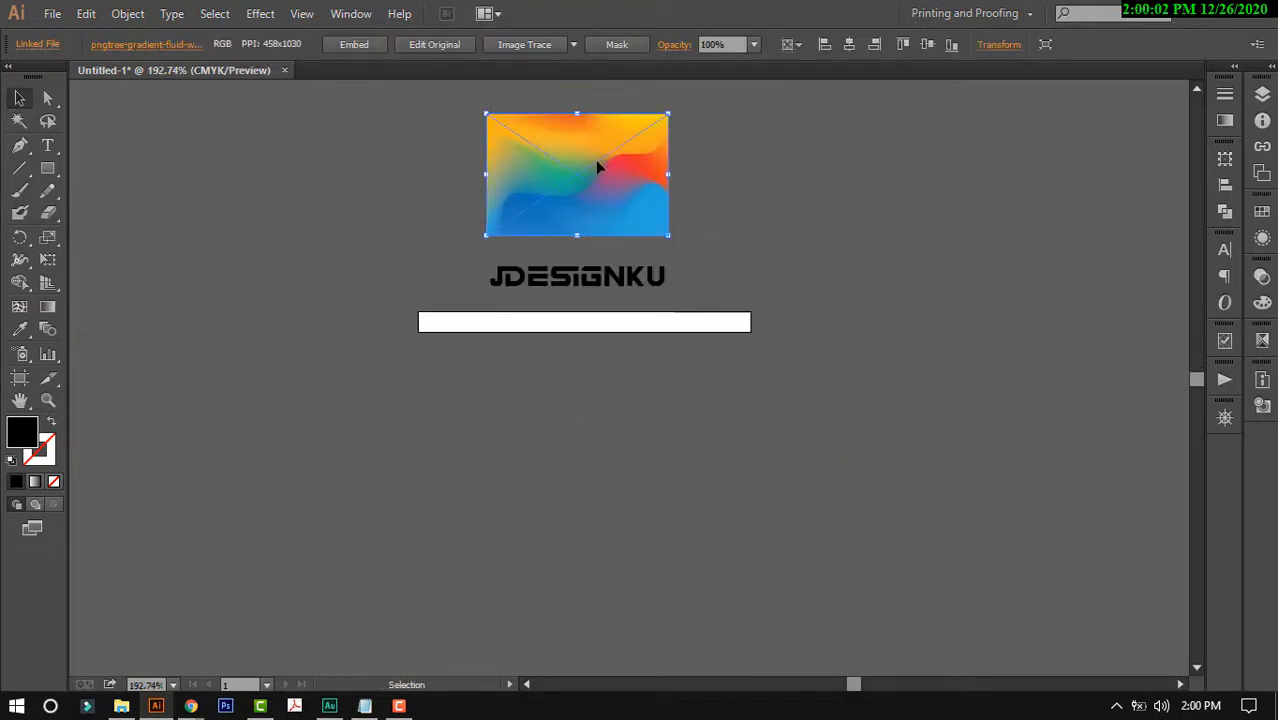
left_click_drag(599, 168, 594, 257)
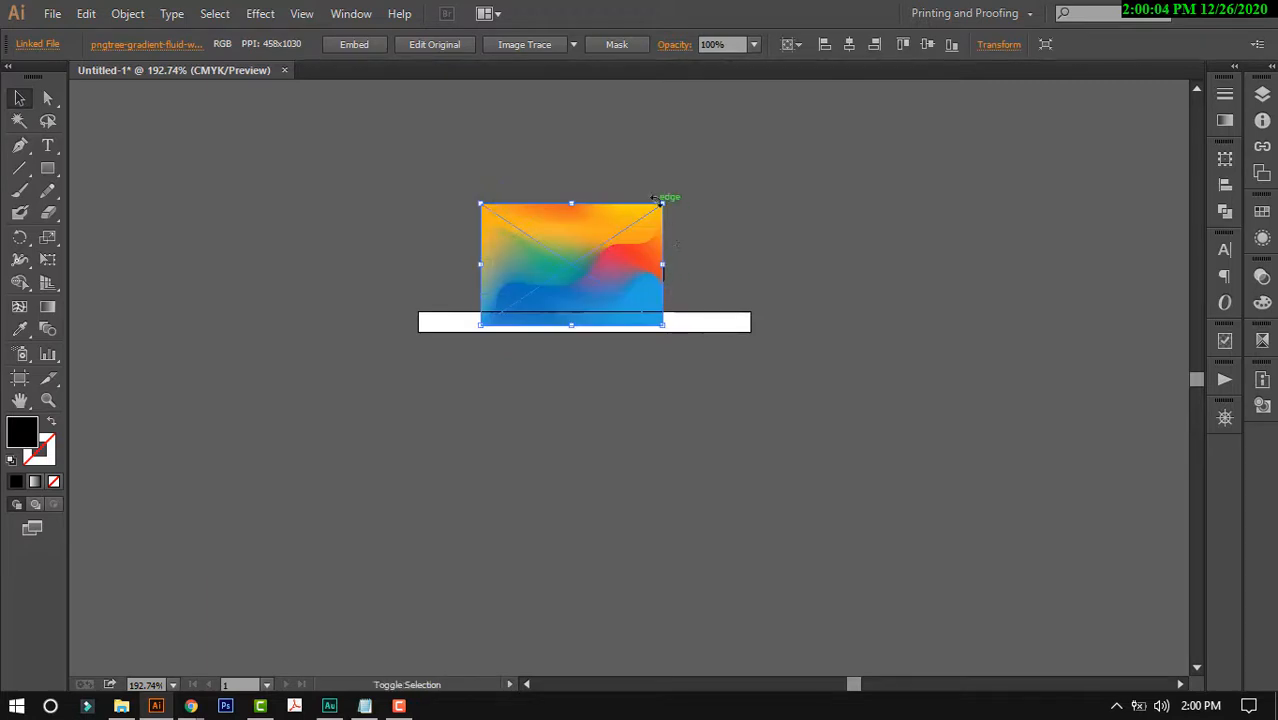
left_click_drag(662, 204, 682, 191)
left_click(721, 173)
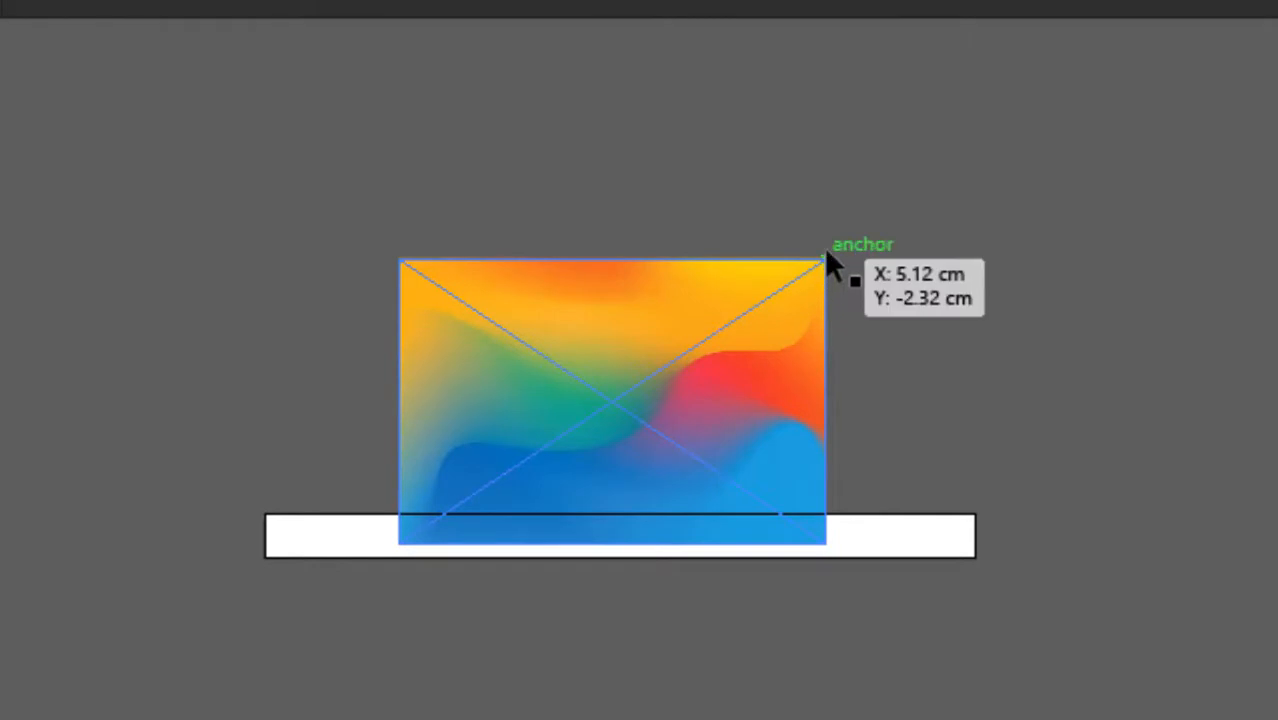
- Send the gradient image to the back so the JDESIGNKU text sits on top of it
left_click(657, 280)
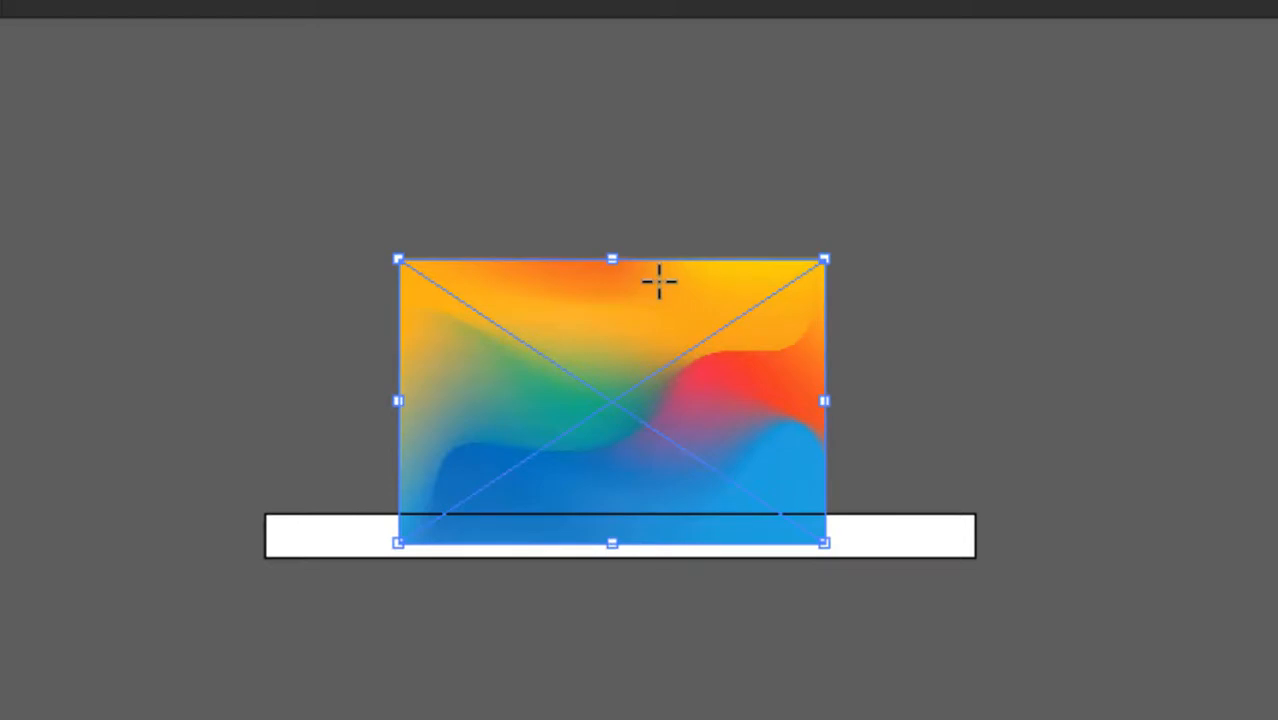
right_click(658, 283)
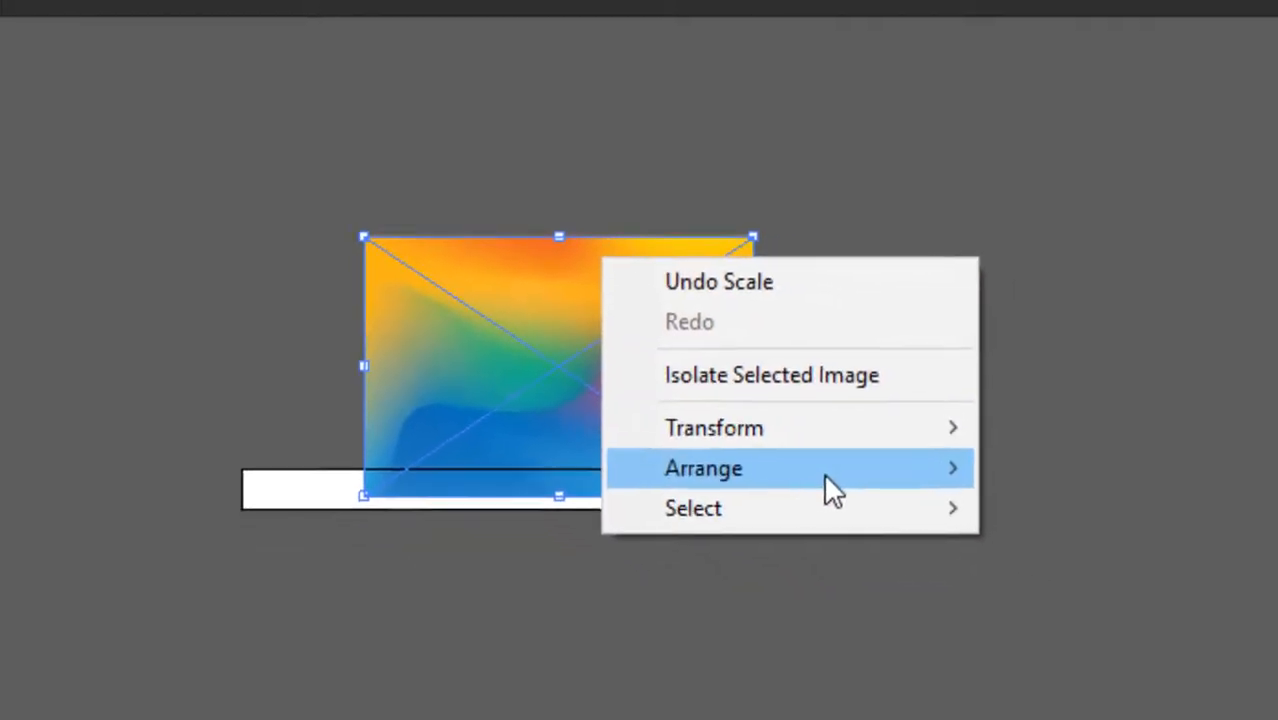
mouse_move(903, 518)
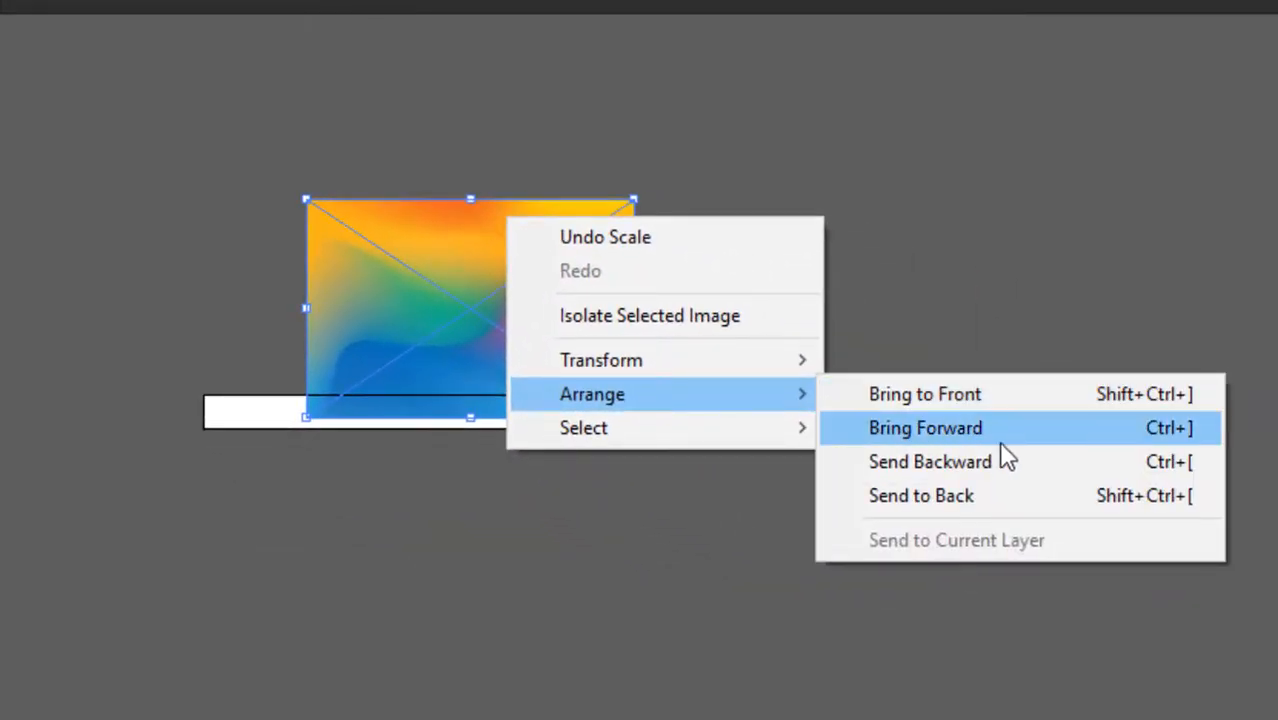
left_click(992, 499)
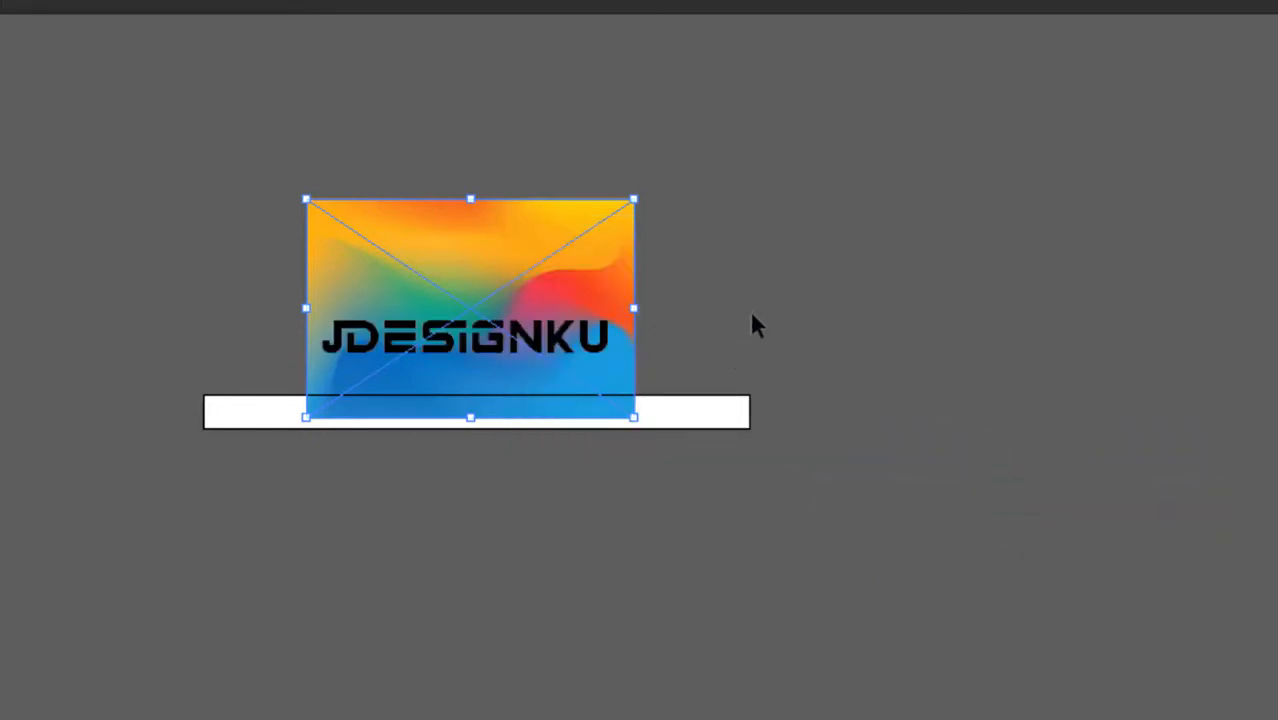
- Move the gradient image and the JDESIGNKU text together slightly up and right, clear of the artboard, and deselect them
key("z")
left_click_drag(211, 137, 620, 420)
left_click_drag(856, 386, 857, 331)
left_click_drag(893, 269, 911, 361)
key("v")
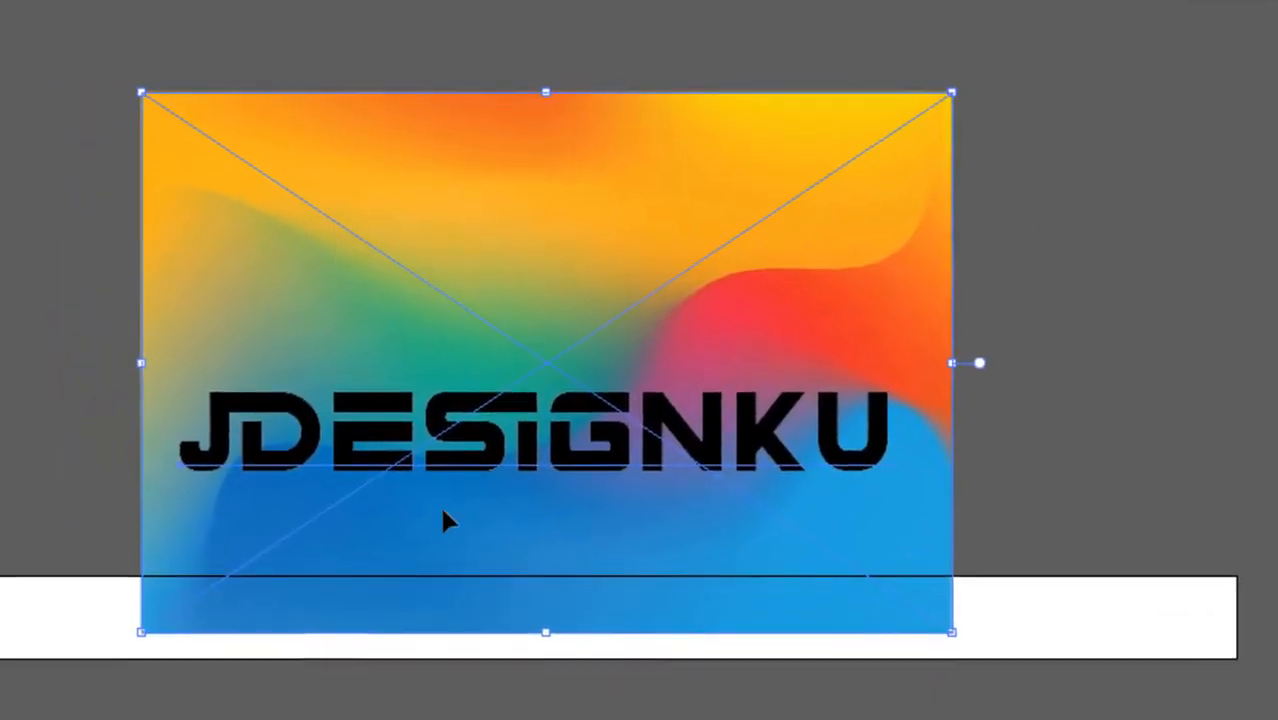
left_click_drag(433, 542, 478, 431)
left_click_drag(545, 330, 546, 330)
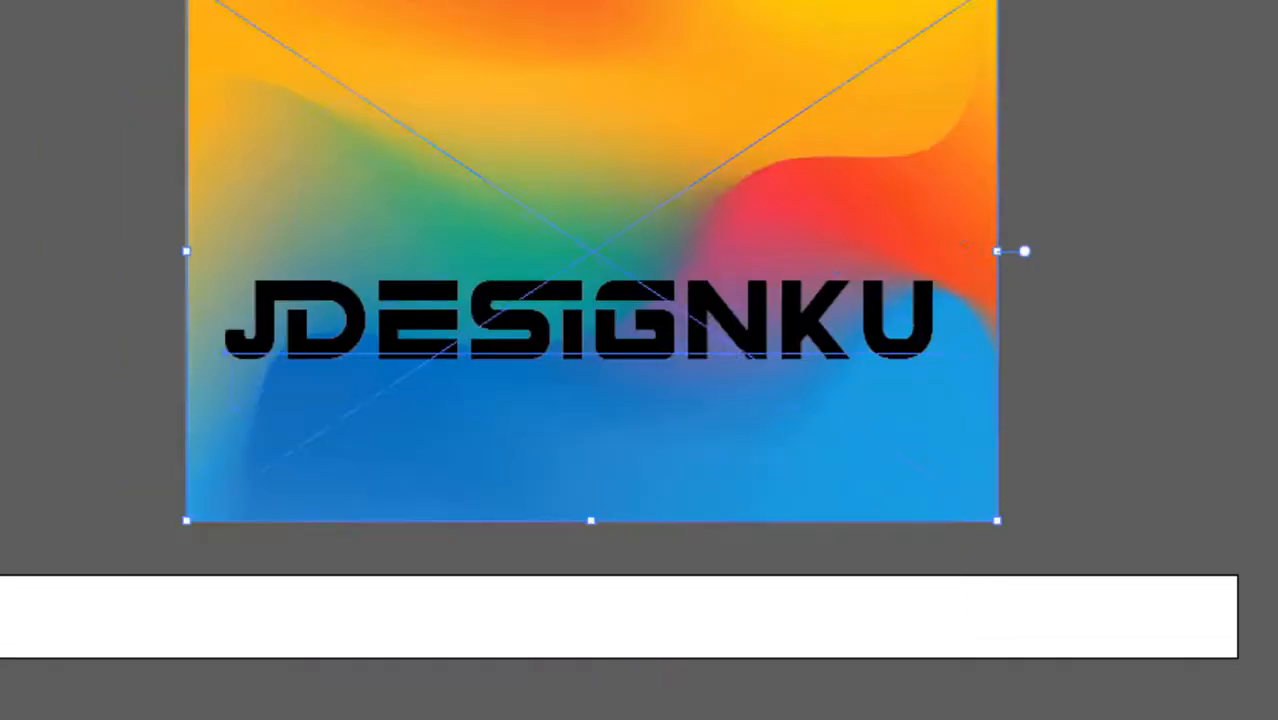
left_click(1274, 104)
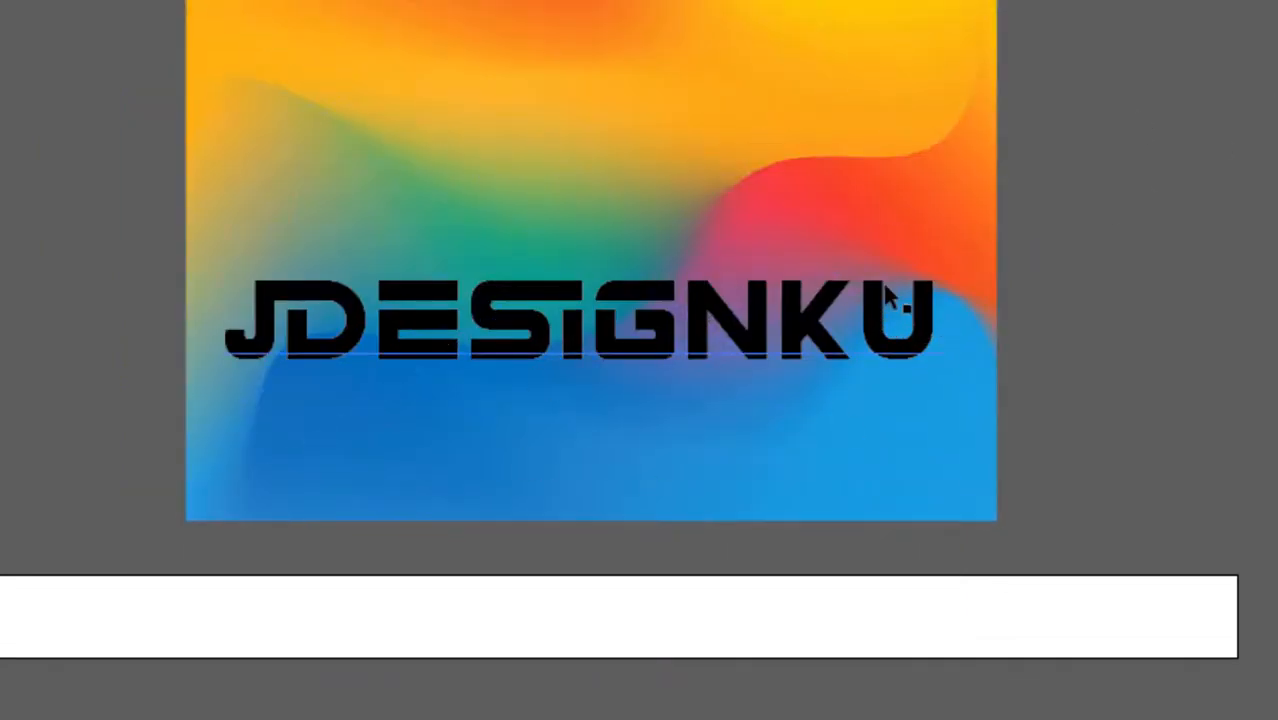
- Make a clipping mask from the JDESIGNKU text and the gradient image behind it
left_click(560, 332)
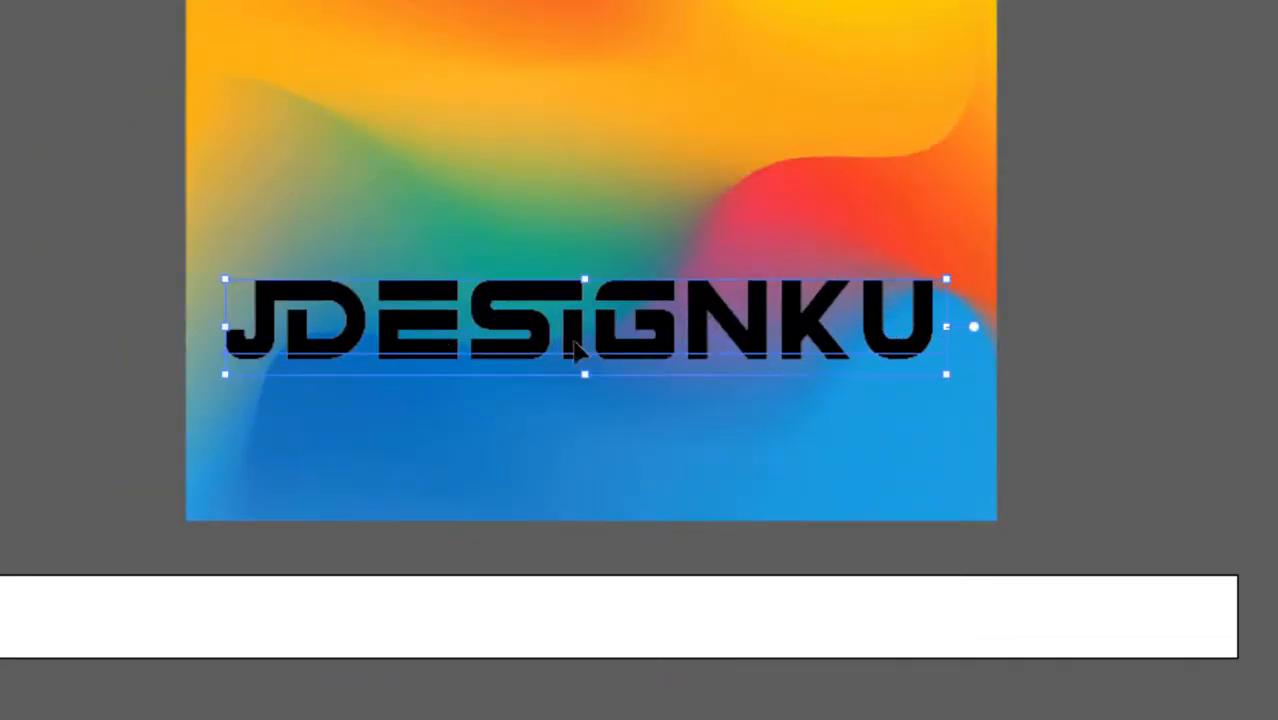
left_click(752, 207, "shift")
left_click_drag(1200, 2, 113, 578)
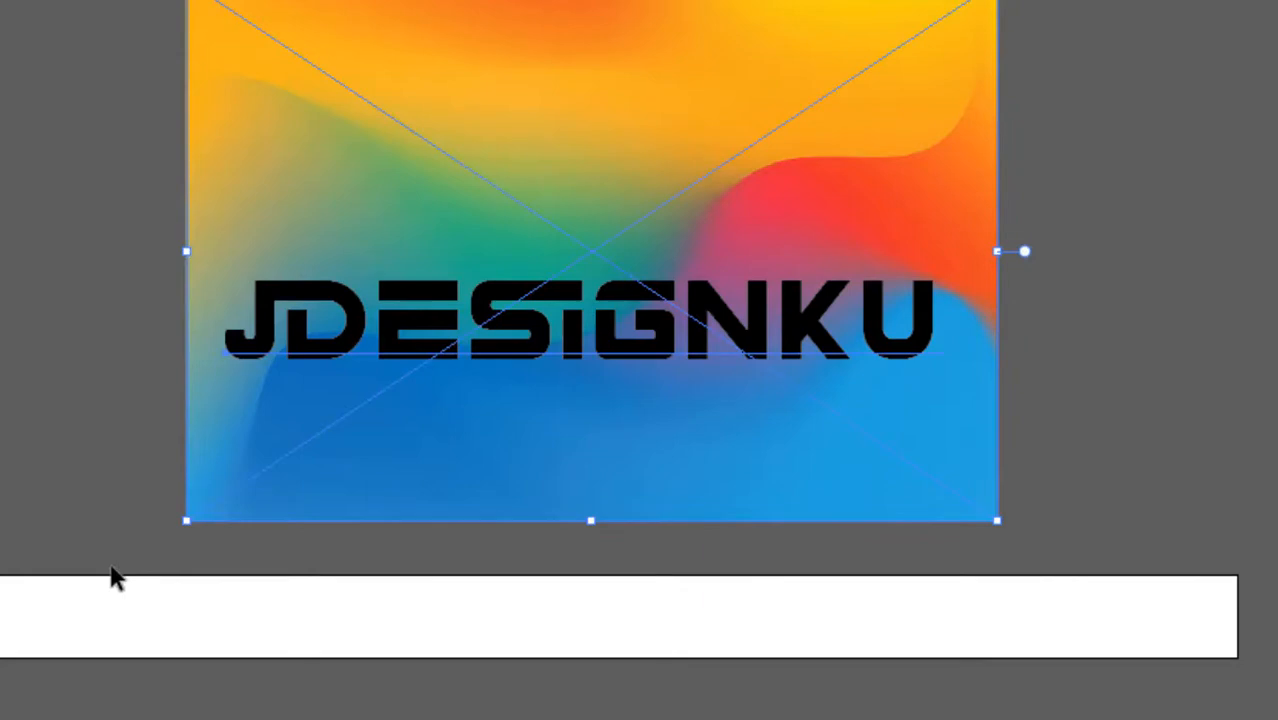
right_click(371, 368)
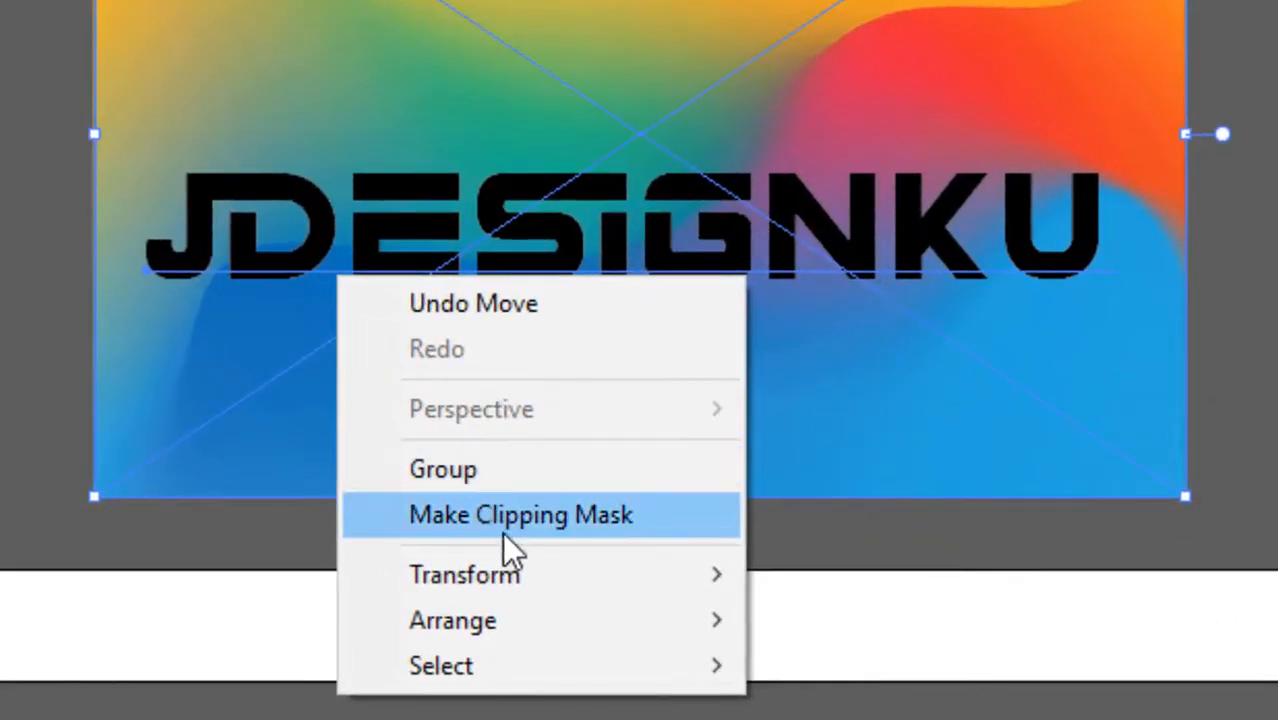
left_click(518, 530)
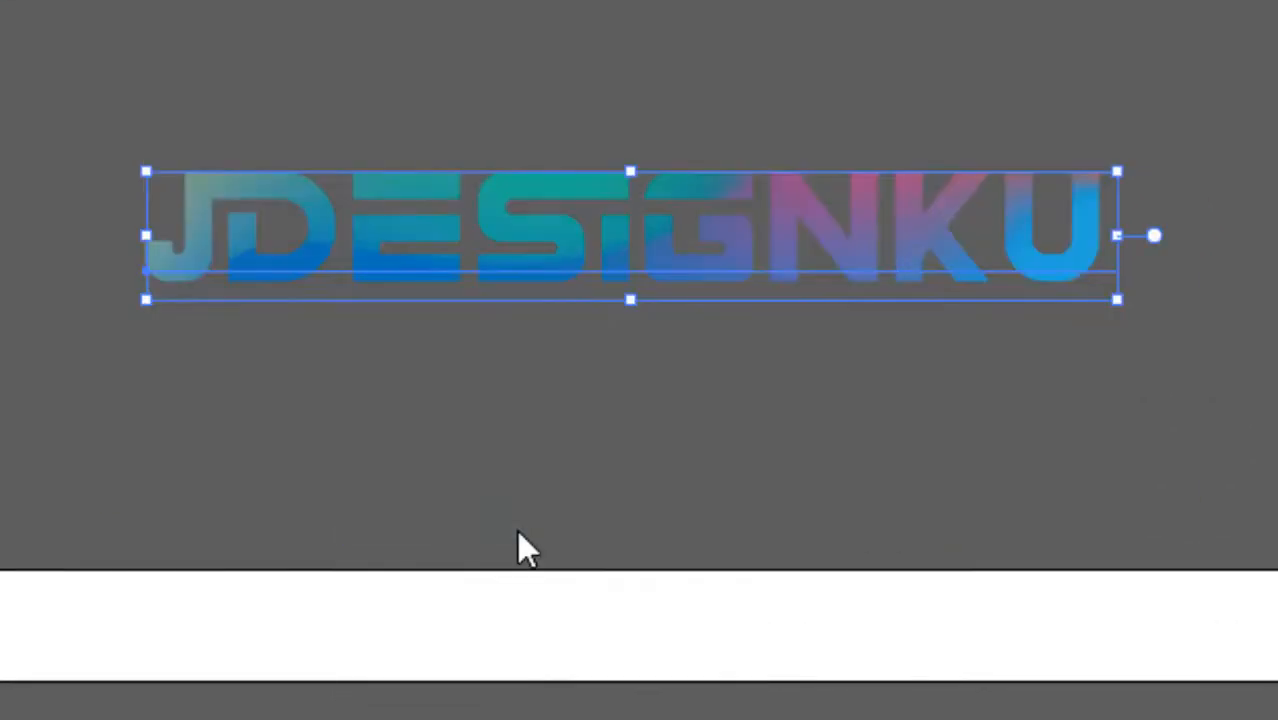
left_click(1270, 86)
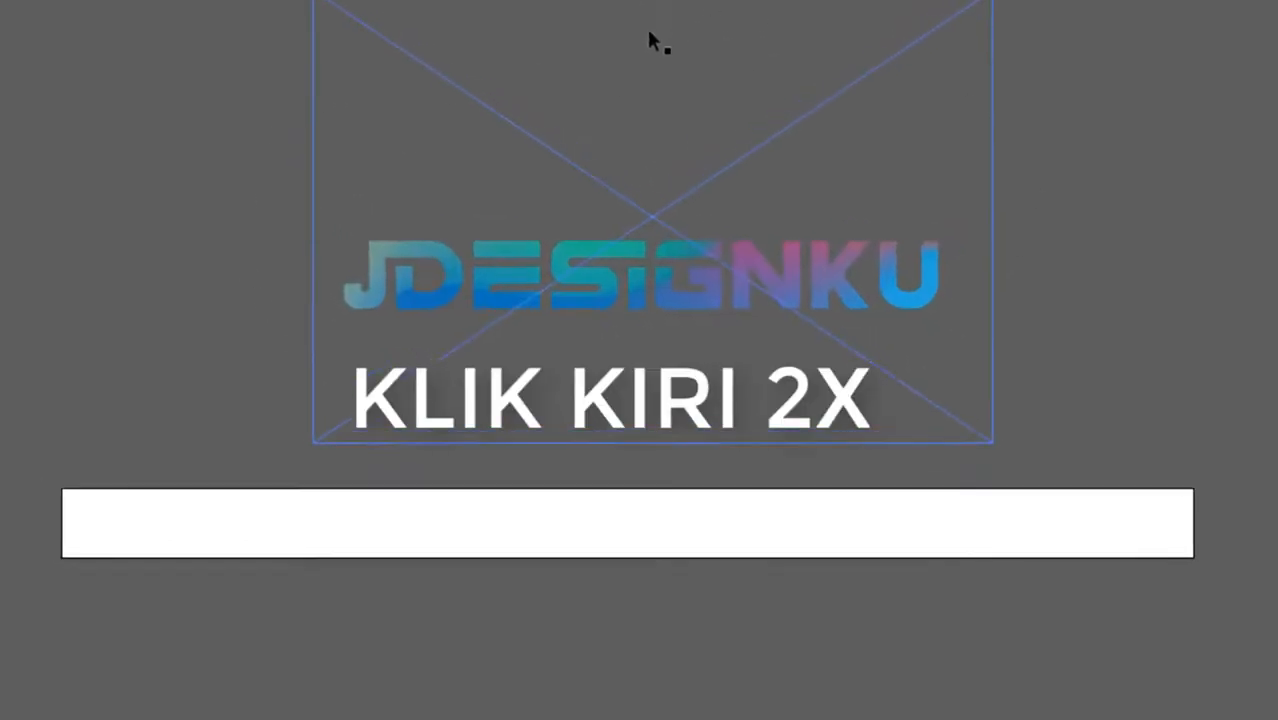
- Isolate the clipped JDESIGNKU group, squash its gradient image into a low strip closely surrounding the letters, and exit isolation mode
left_click(151, 124)
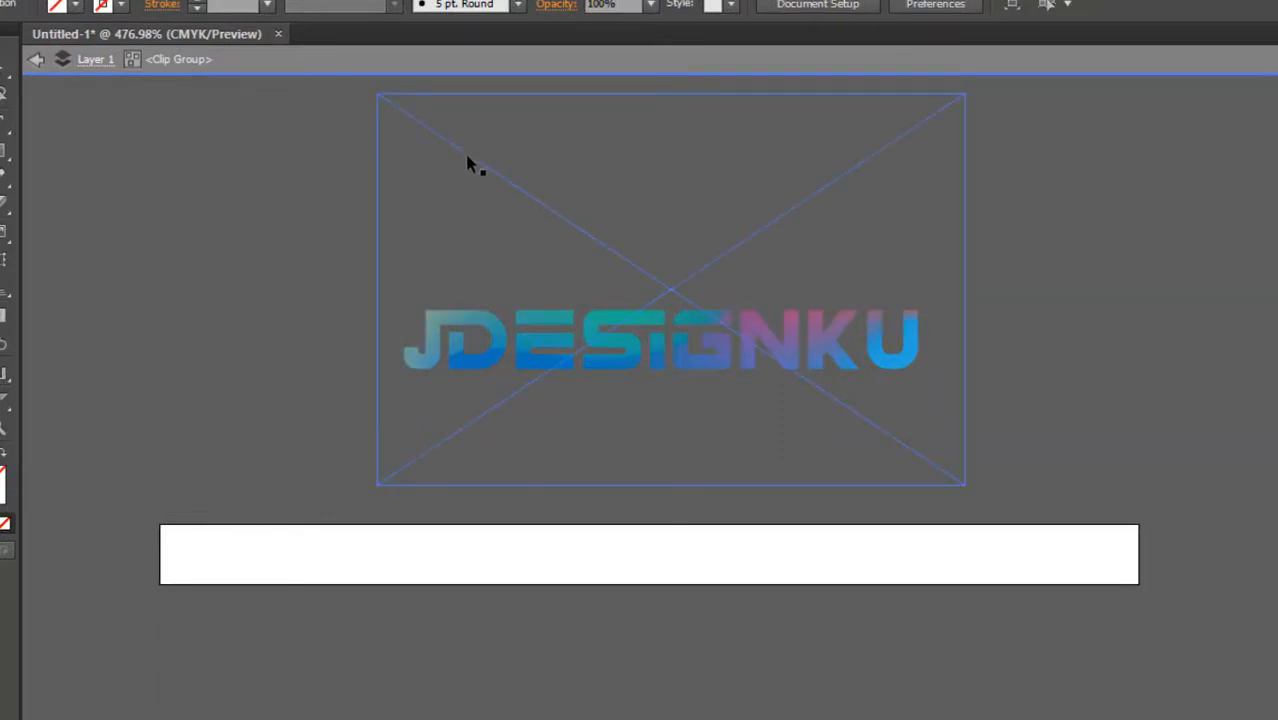
left_click(528, 185)
left_click_drag(614, 190, 679, 229)
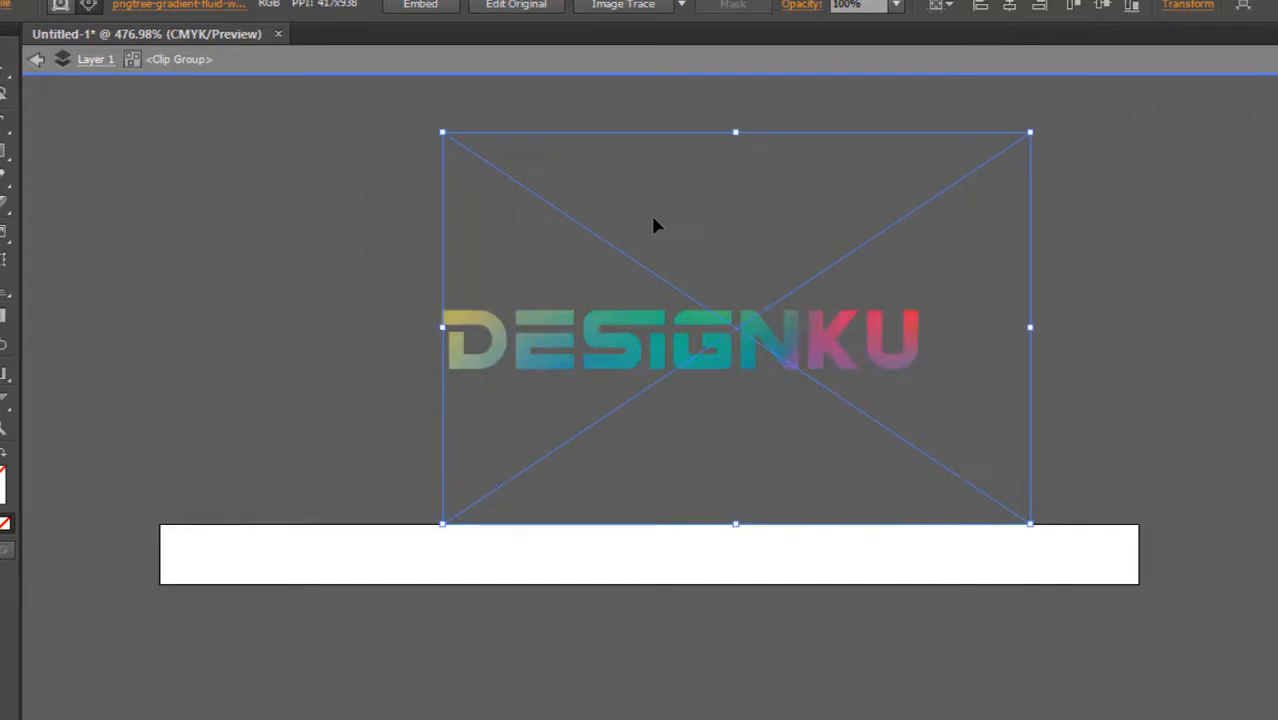
key("ctrl+z")
left_click_drag(966, 136, 994, 270)
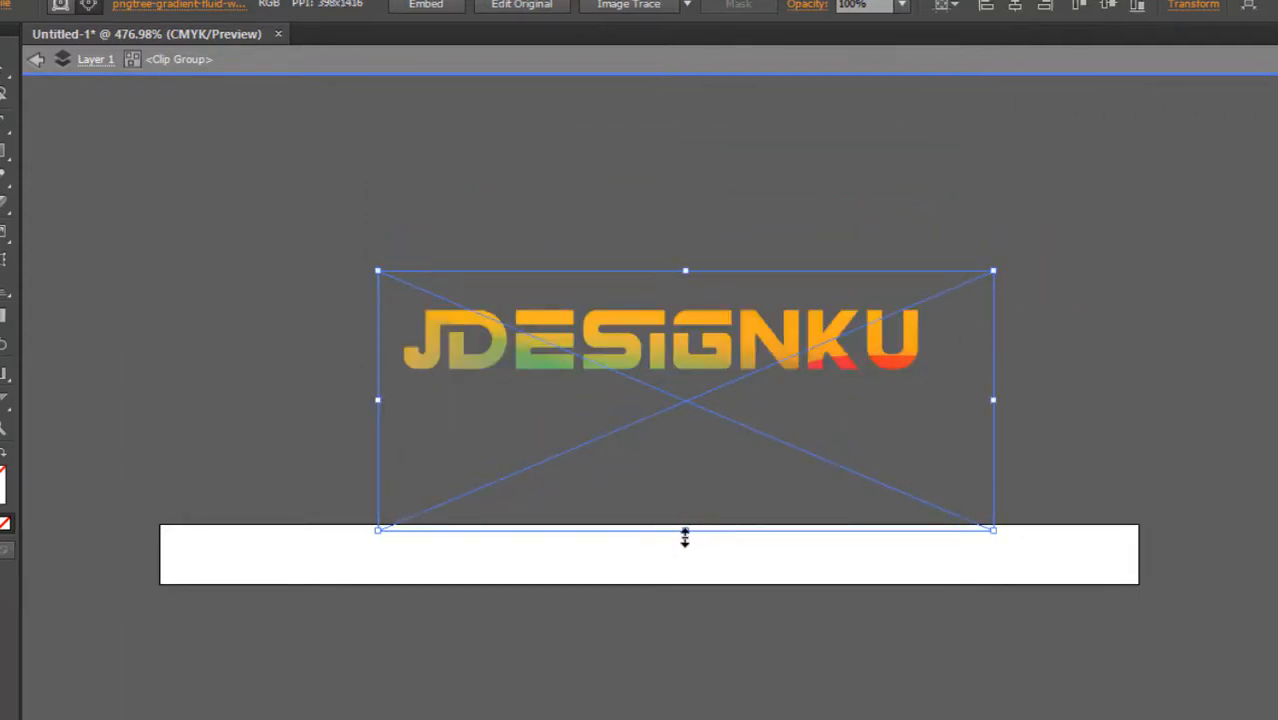
left_click_drag(687, 529, 688, 423)
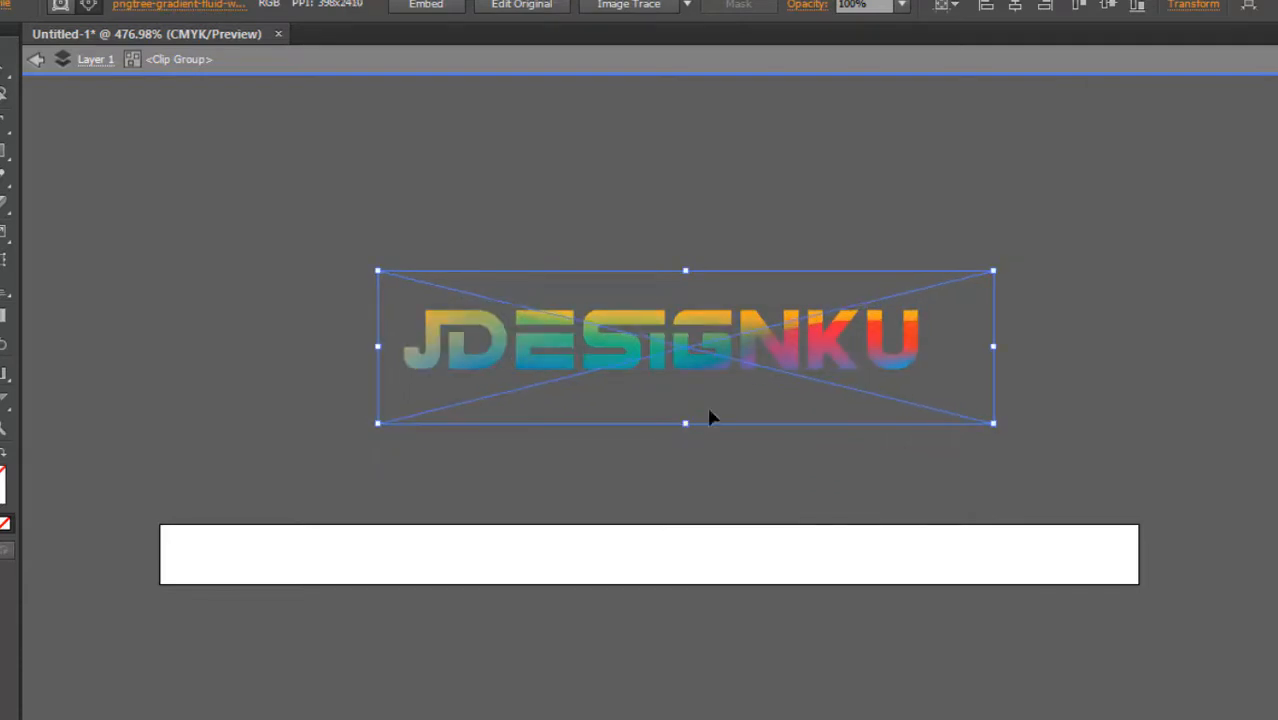
left_click(1074, 346)
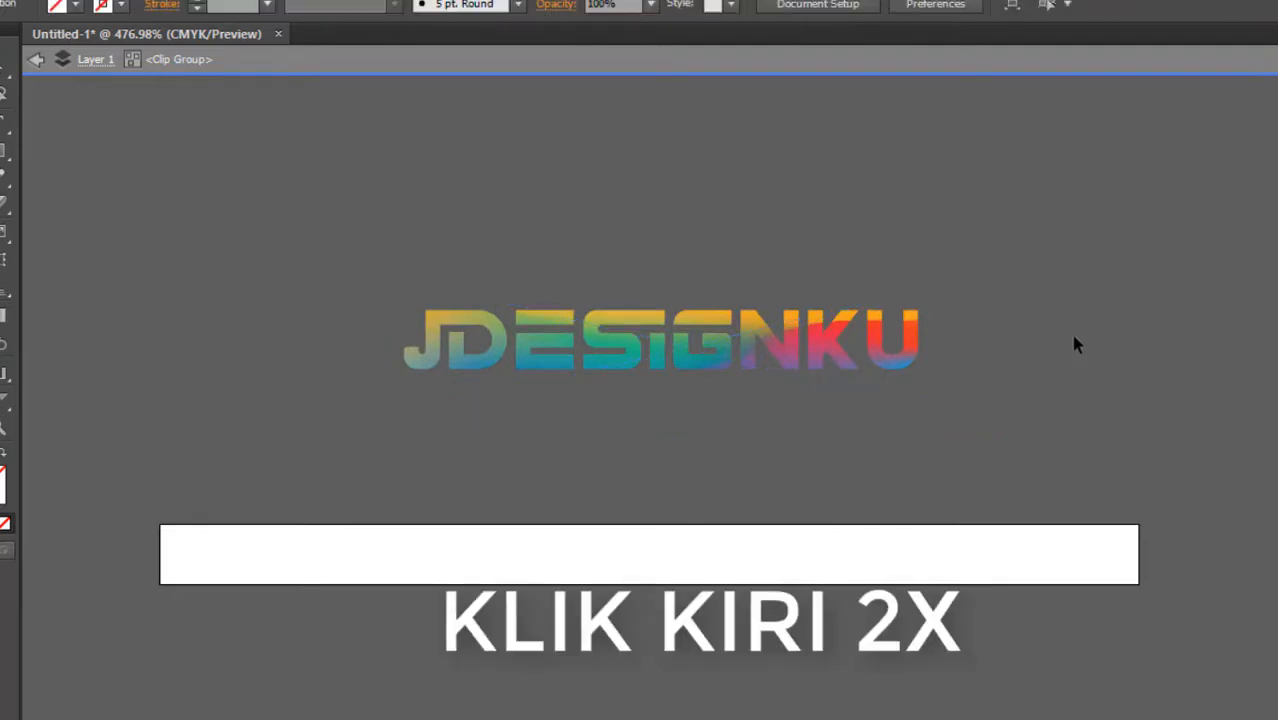
double_click(1064, 200)
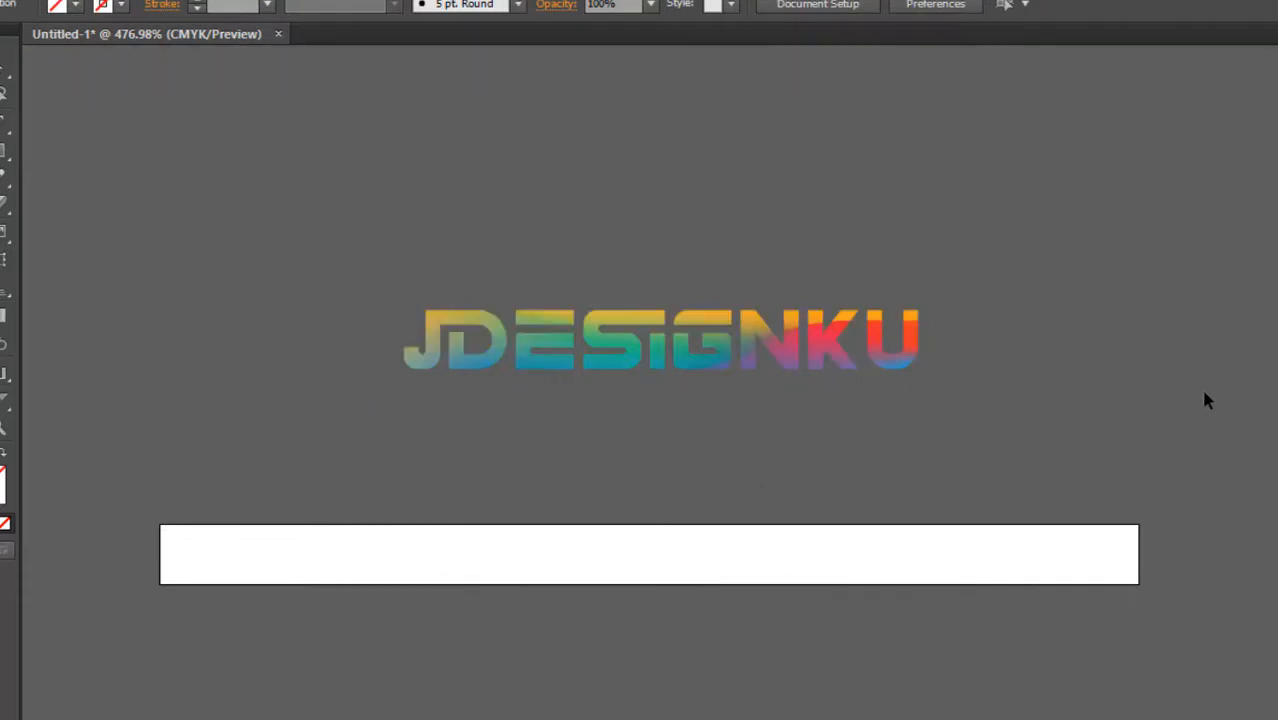
- Extend the artboard upward to a height of about 2.27 cm and move the clipped lettering into its upper-left area
left_click_drag(998, 274, 1058, 238)
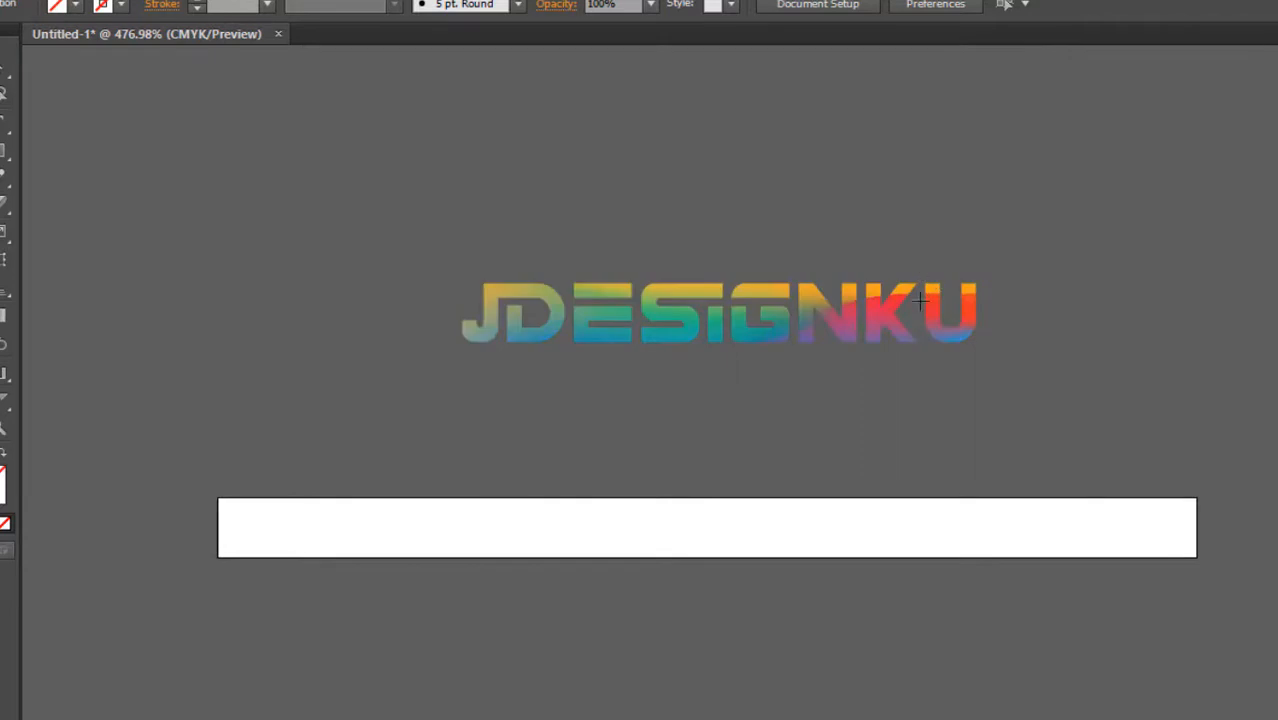
key("shift+o")
left_click_drag(707, 498, 780, 218)
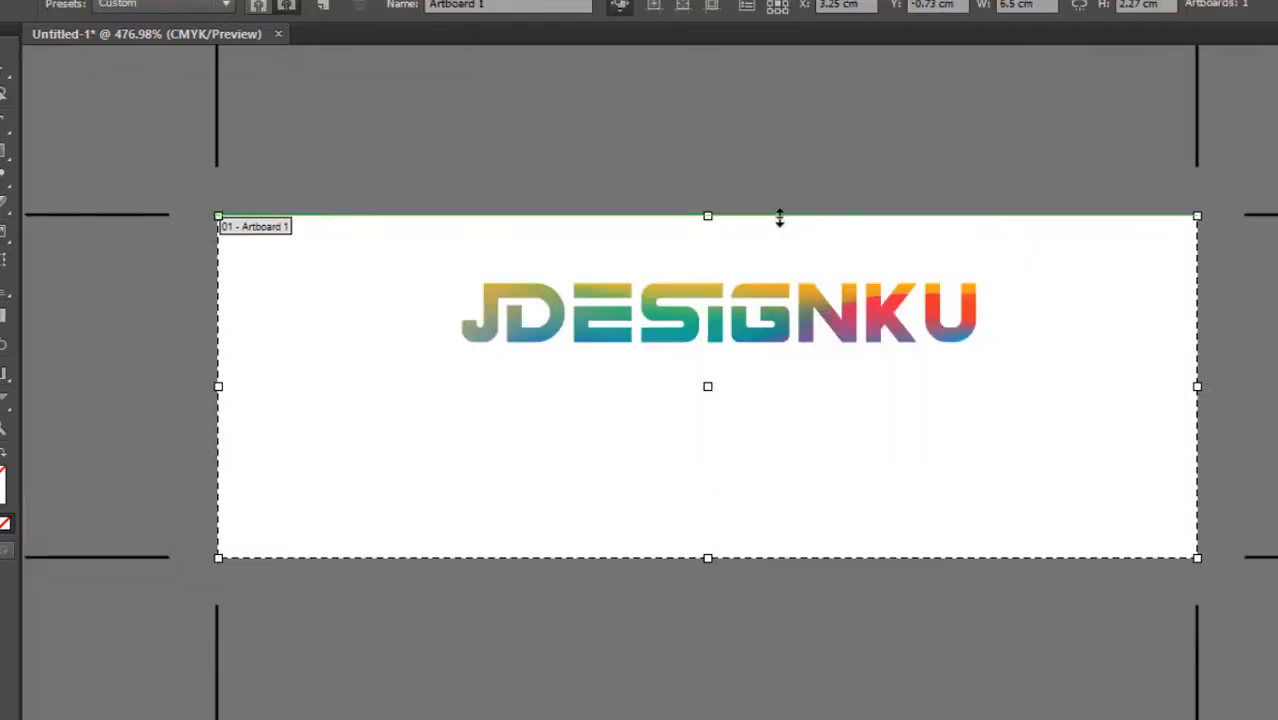
key("v")
left_click_drag(687, 308, 542, 271)
- Move the Color Wave image from the far left to just below the artboard
left_click_drag(473, 189, 680, 251)
key("z")
left_click(505, 231, "alt")
left_click_drag(491, 210, 661, 172)
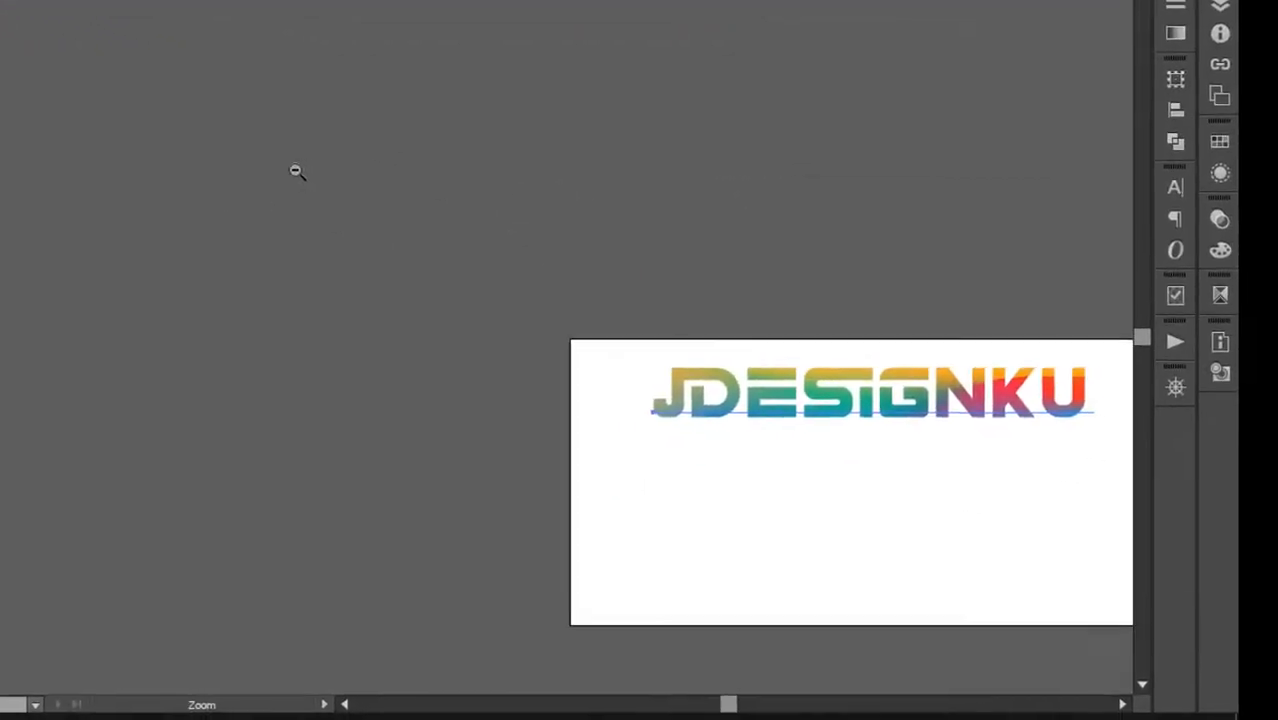
left_click(519, 231, "alt")
left_click(519, 231, "alt")
left_click_drag(579, 325, 367, 164)
left_click(377, 214, "alt")
left_click(377, 214, "alt")
left_click_drag(388, 317, 353, 212)
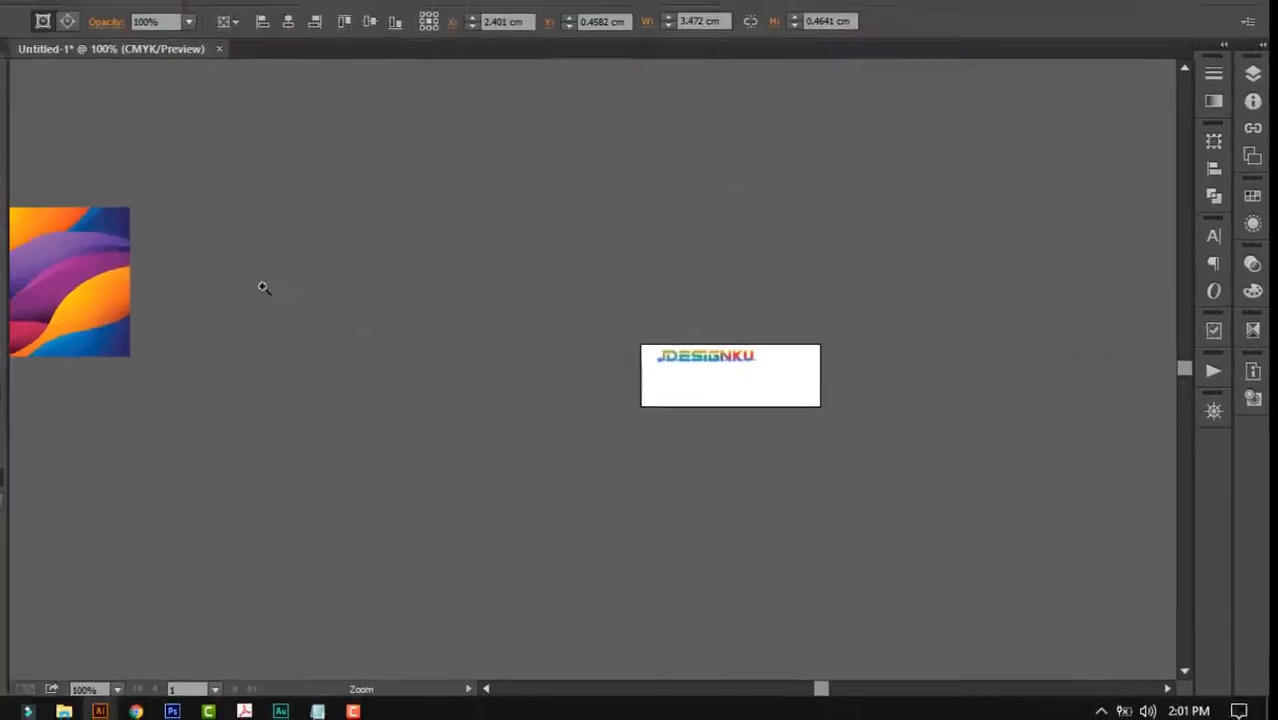
left_click_drag(171, 285, 843, 511)
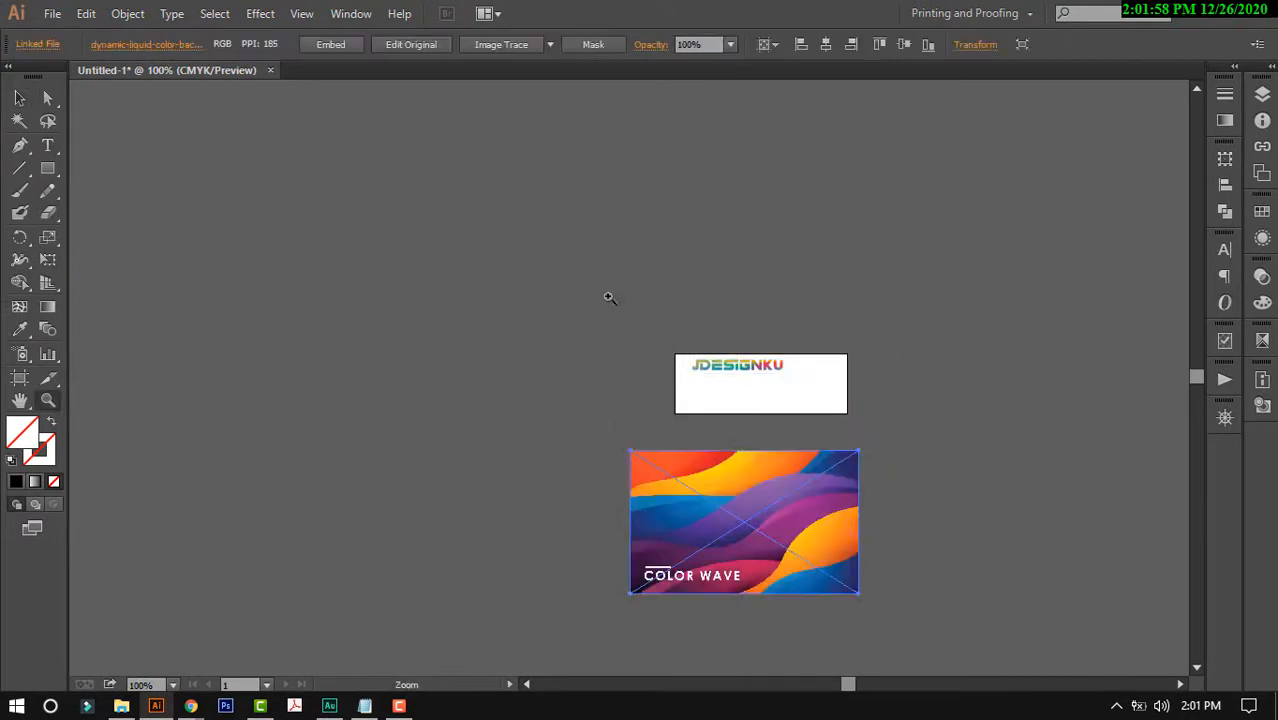
left_click_drag(605, 291, 958, 440)
left_click_drag(870, 510, 890, 270)
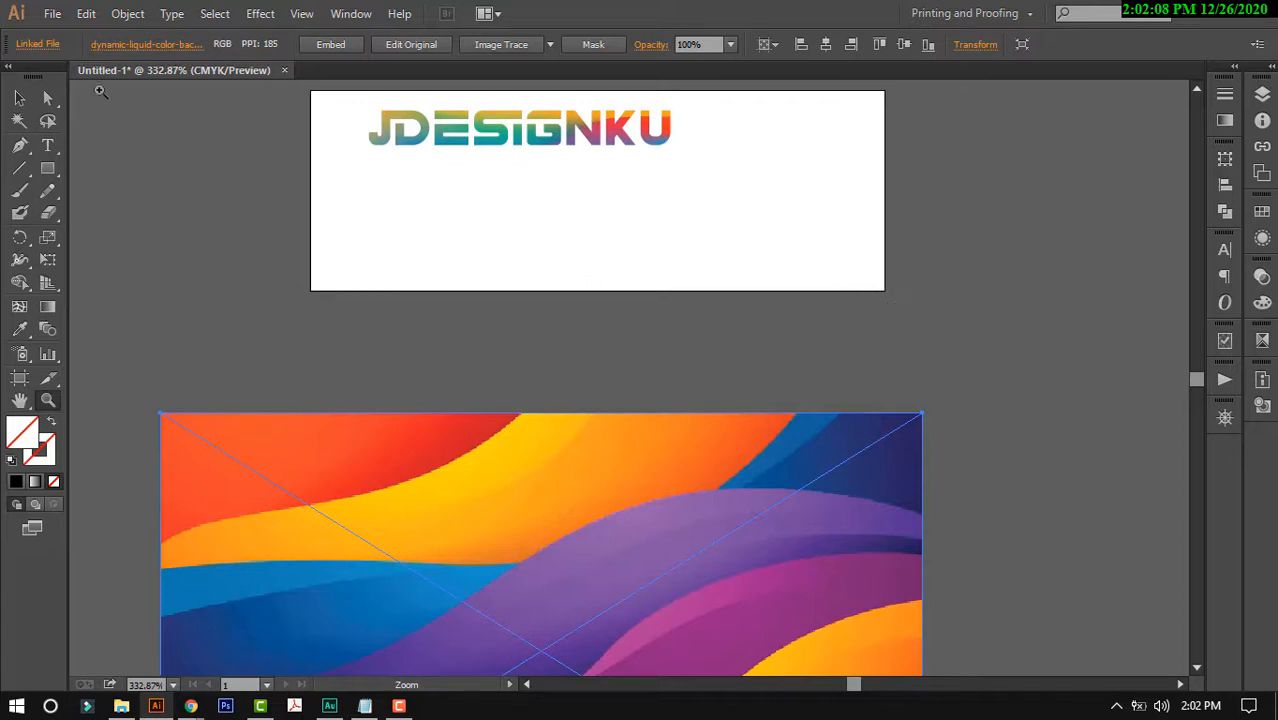
- Duplicate the clipped JDESIGNKU lettering and place the copy directly below the original on the artboard
key("v")
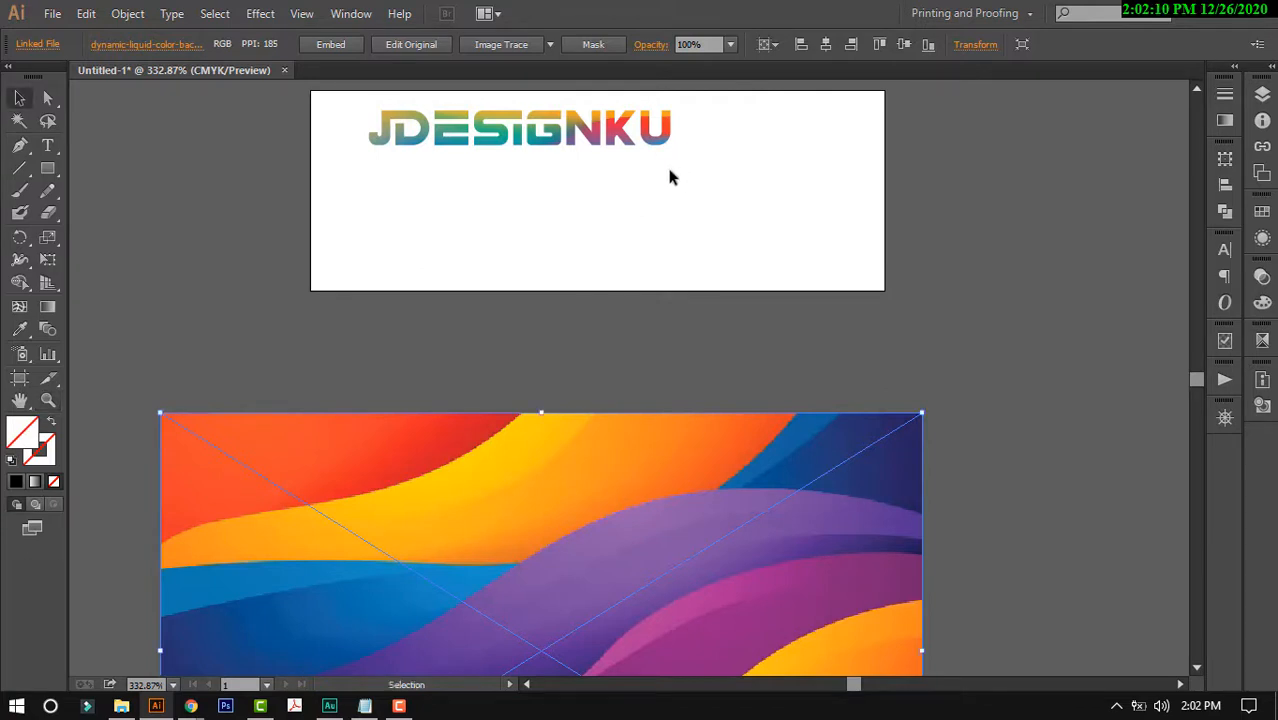
left_click(466, 116)
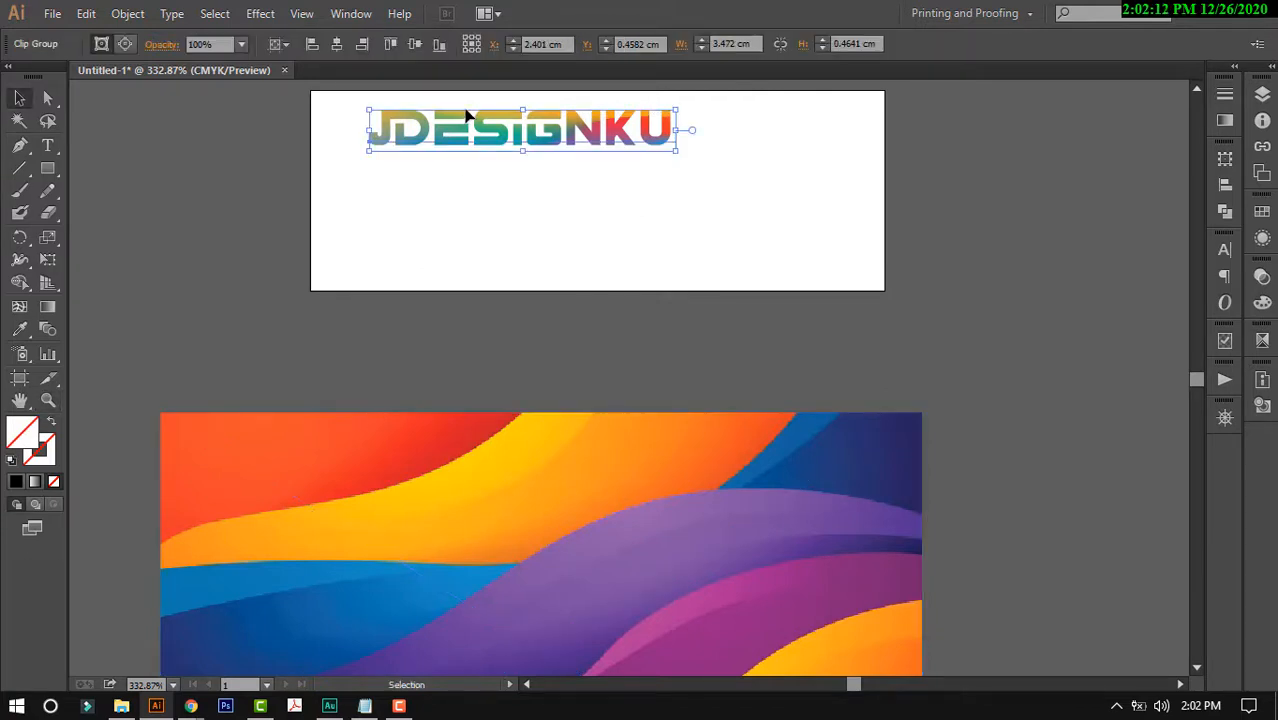
key("ctrl+c")
key("ctrl+v")
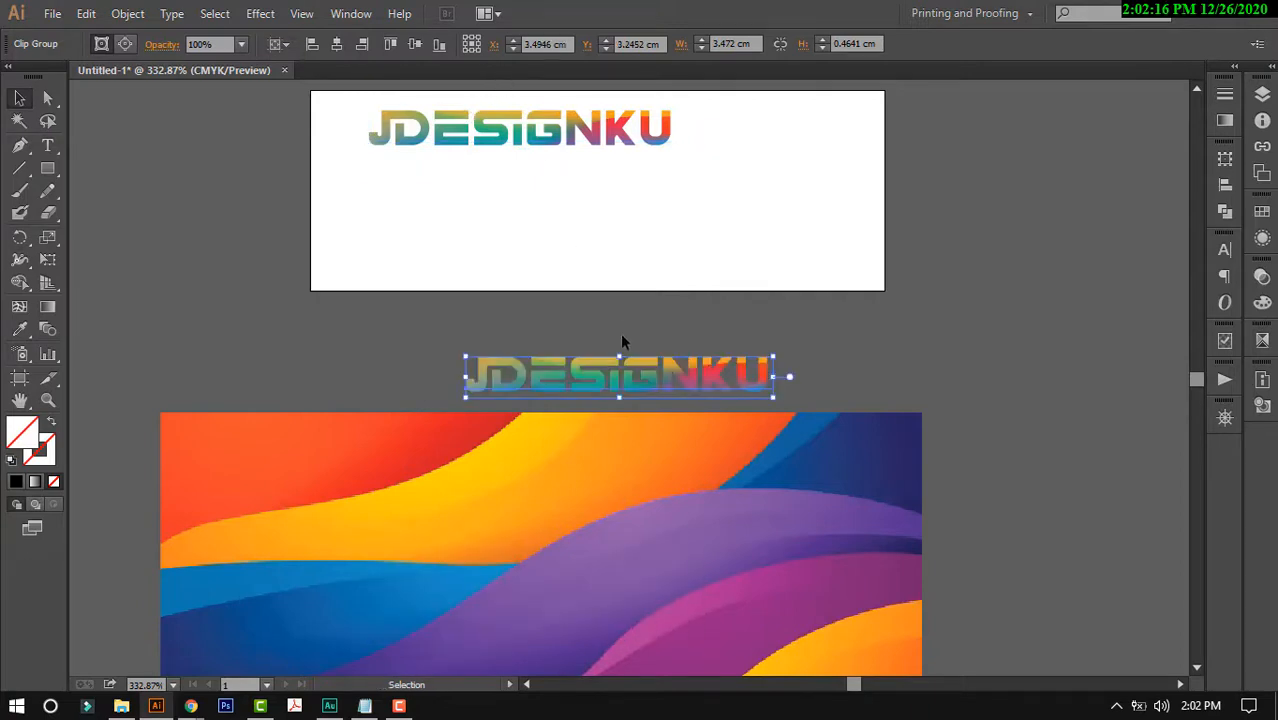
left_click_drag(605, 381, 508, 217)
left_click(991, 191)
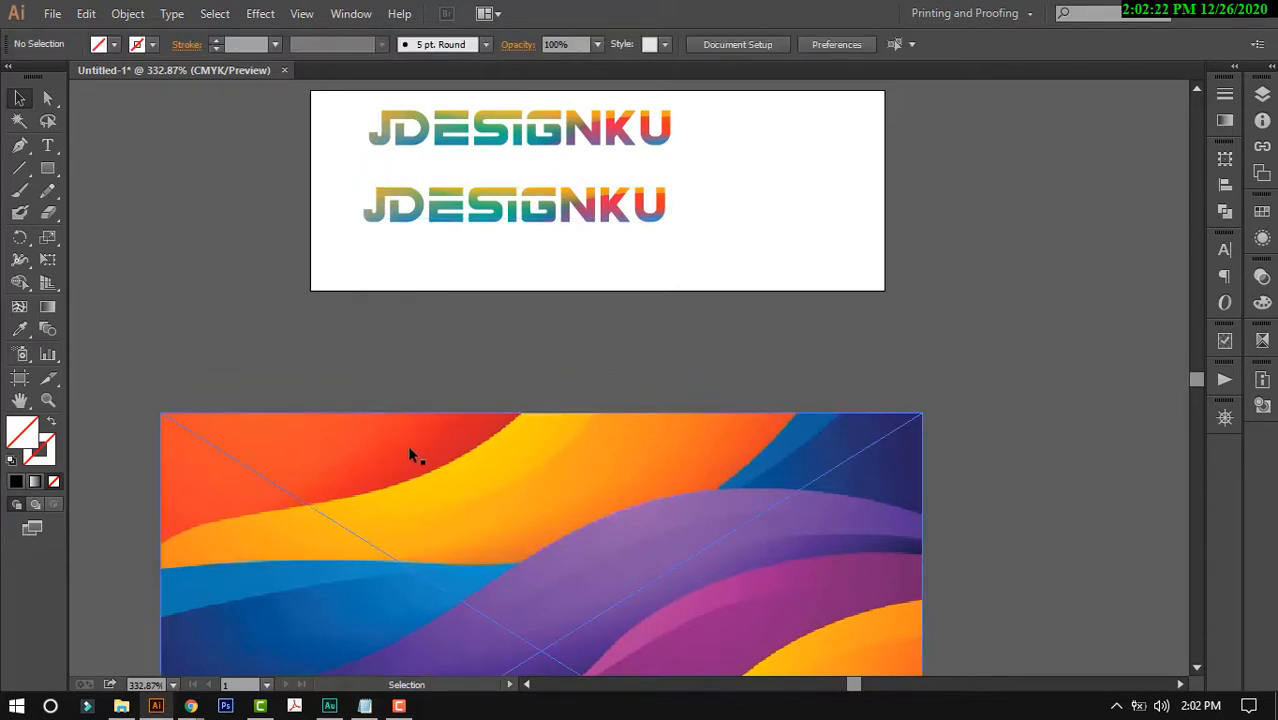
- Scale the Color Wave image down to roughly two thirds and place it just below the lower lettering, overlapping the artboard's lower edge
left_click_drag(409, 455, 438, 333)
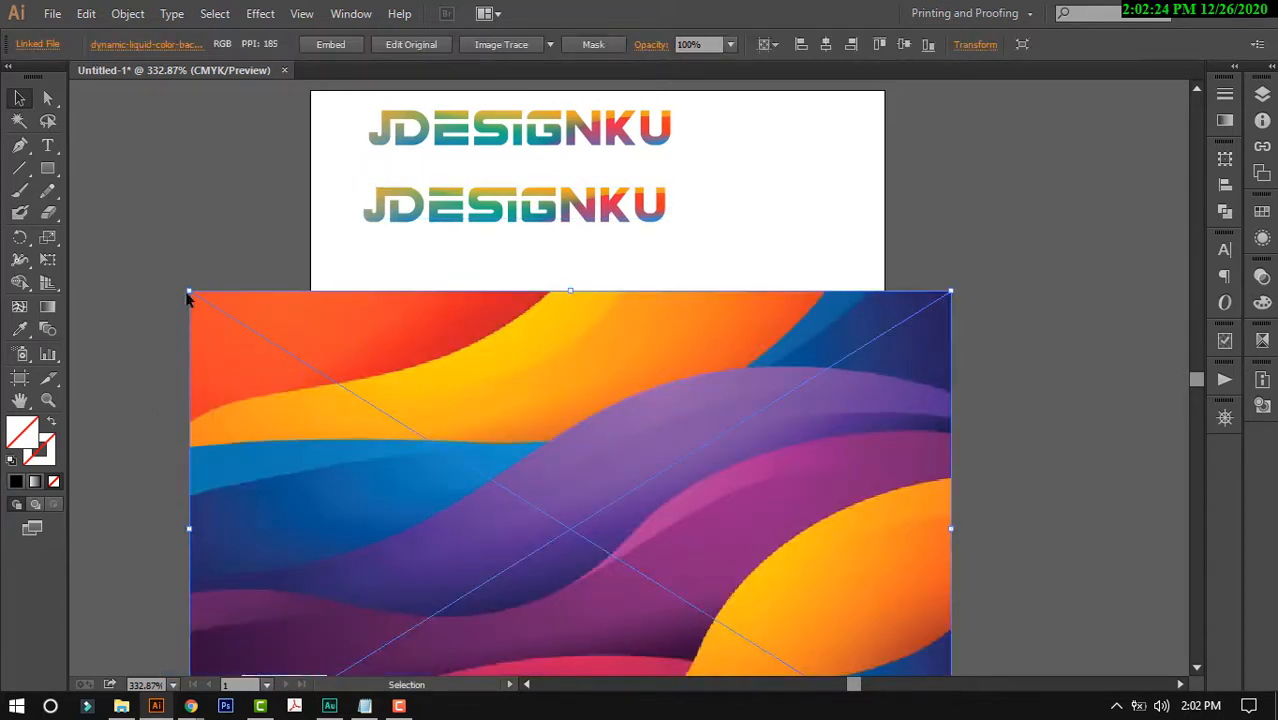
left_click_drag(190, 298, 428, 485)
left_click_drag(575, 587, 416, 365)
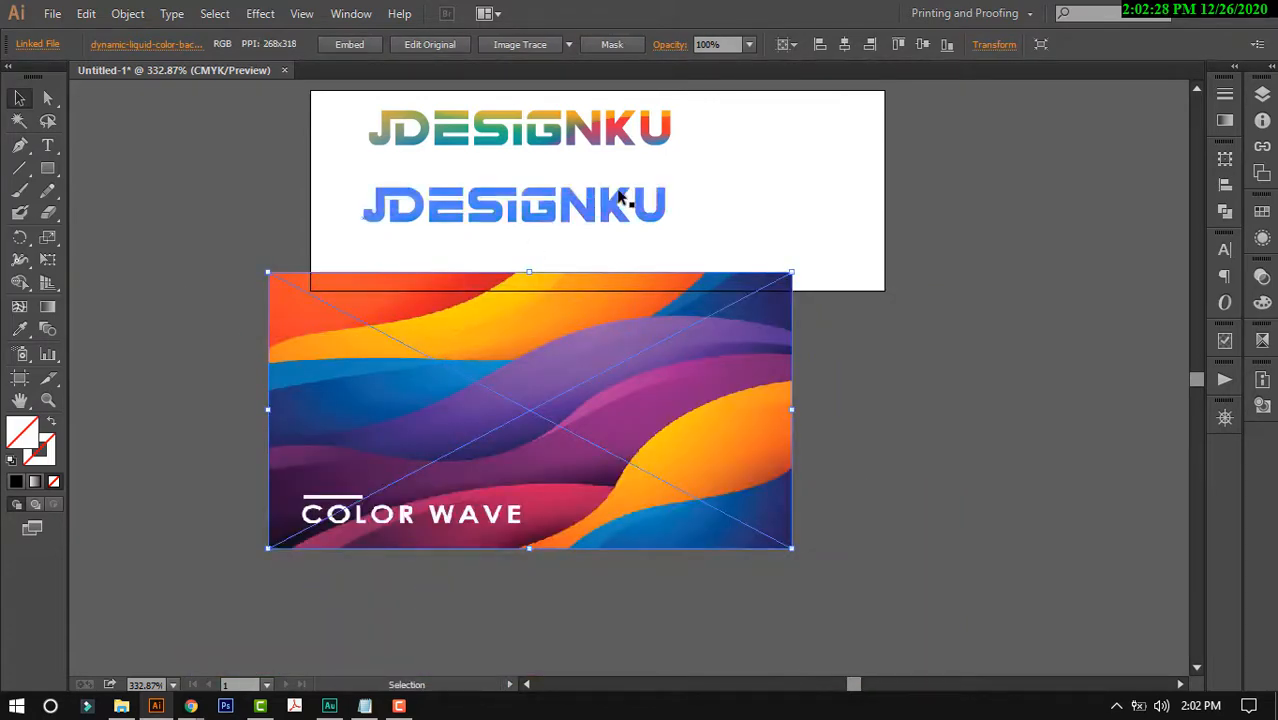
- Cut the Color Wave image to the clipboard
left_click_drag(352, 179, 738, 254)
left_click(729, 193)
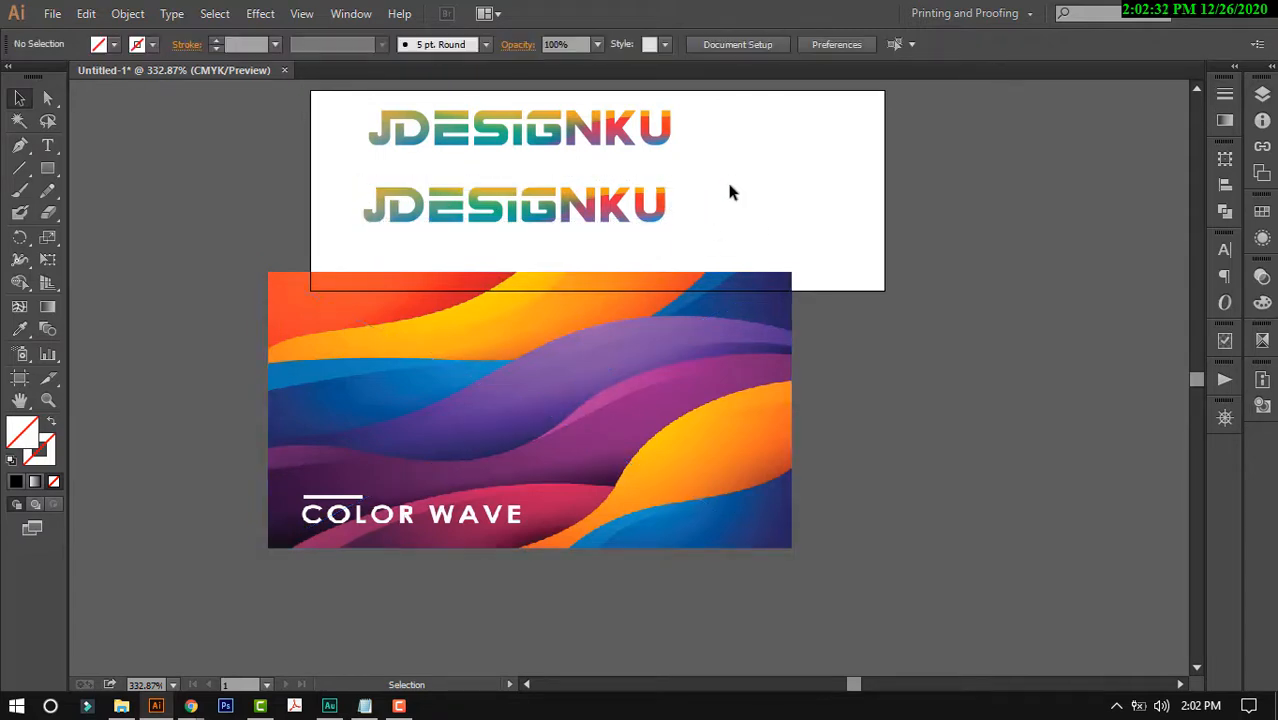
left_click(530, 280)
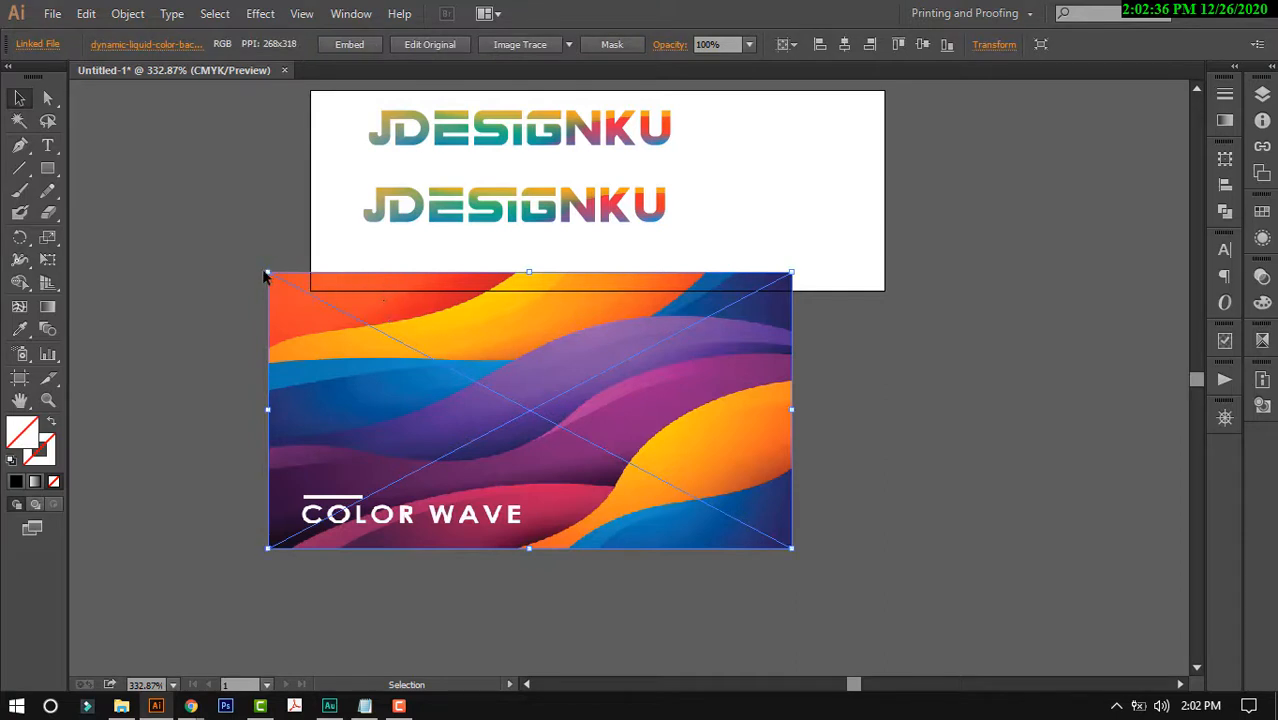
left_click_drag(209, 258, 826, 538)
key("ctrl+x")
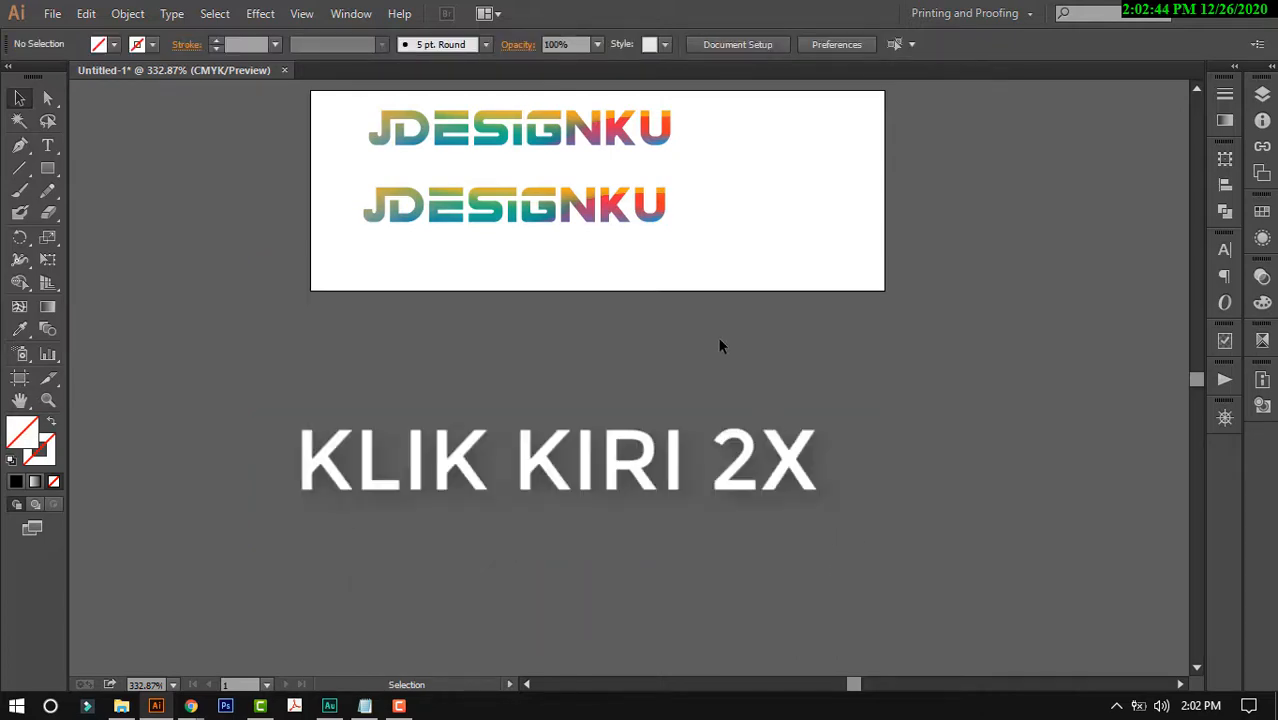
- Replace the image inside the lower JDESIGNKU clip group with the Color Wave image from the clipboard
double_click(667, 203)
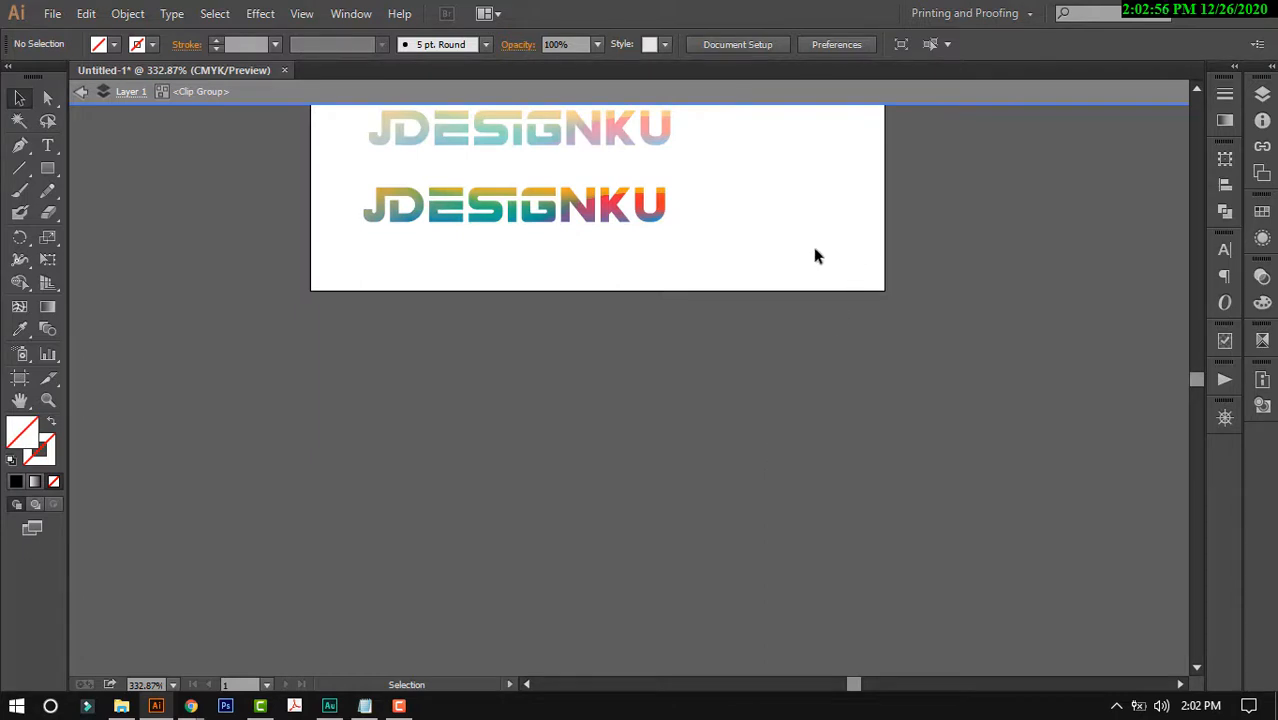
left_click(622, 214)
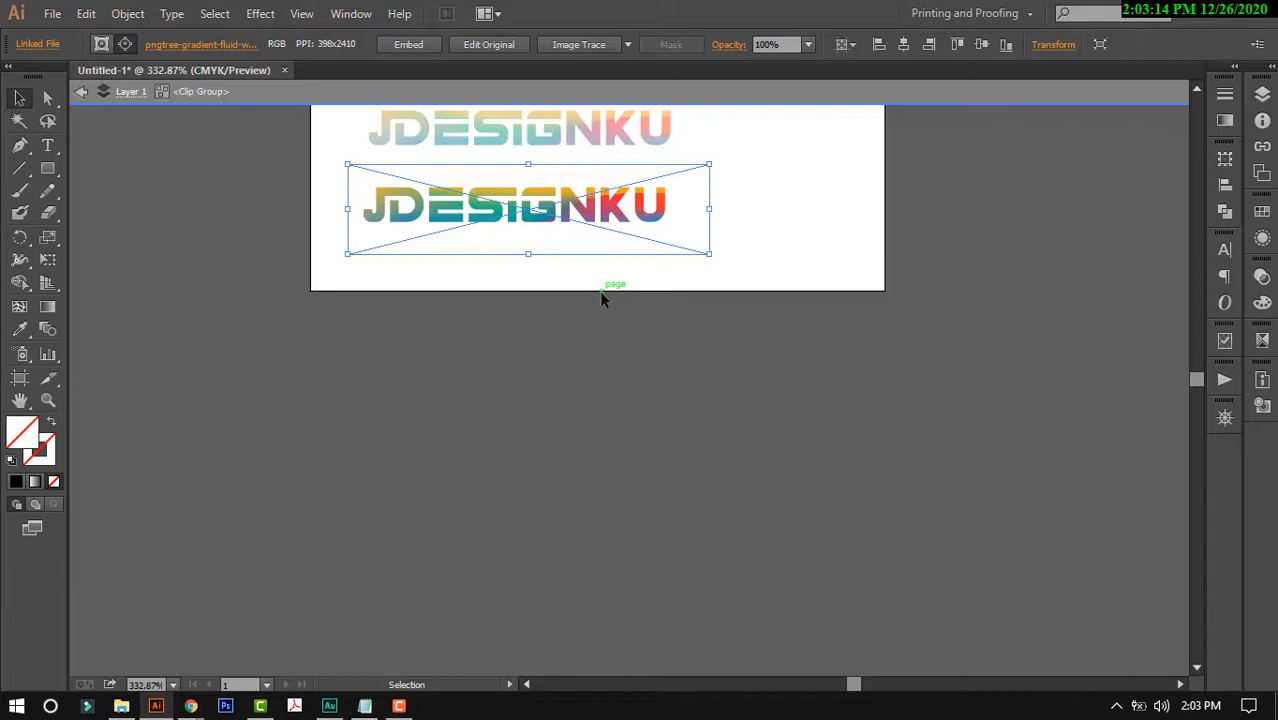
key("Delete")
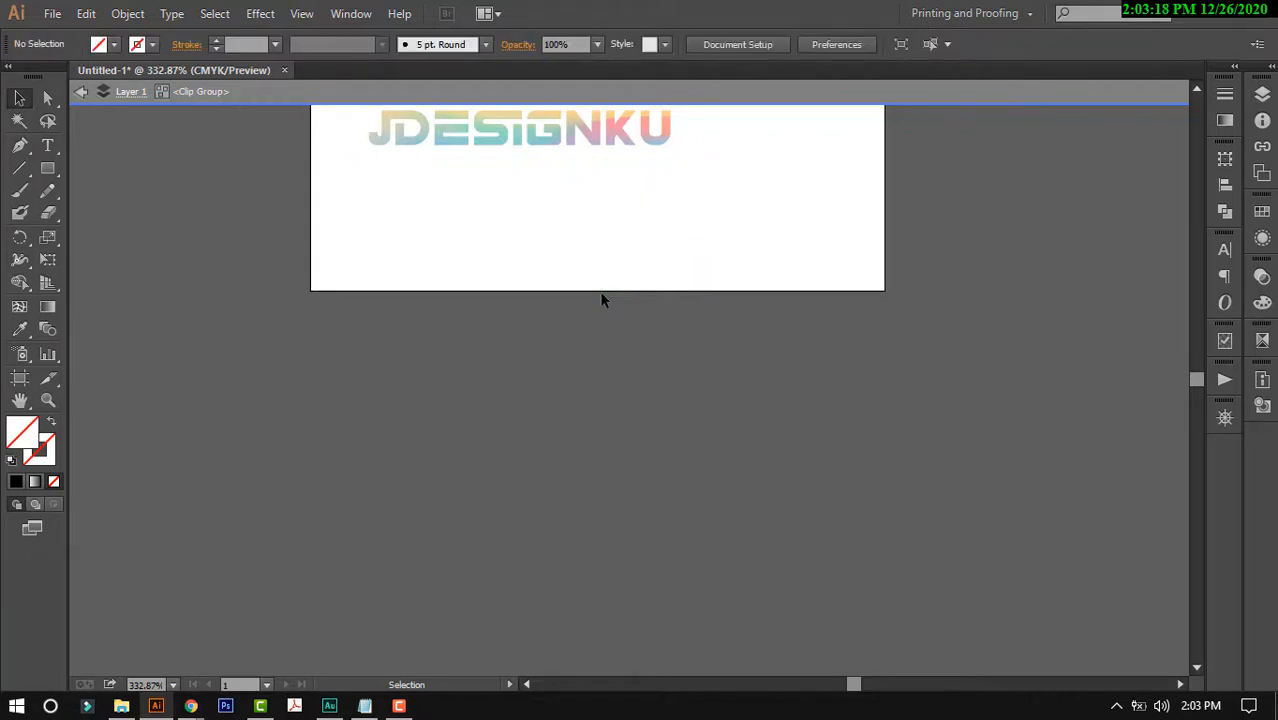
key("ctrl+v")
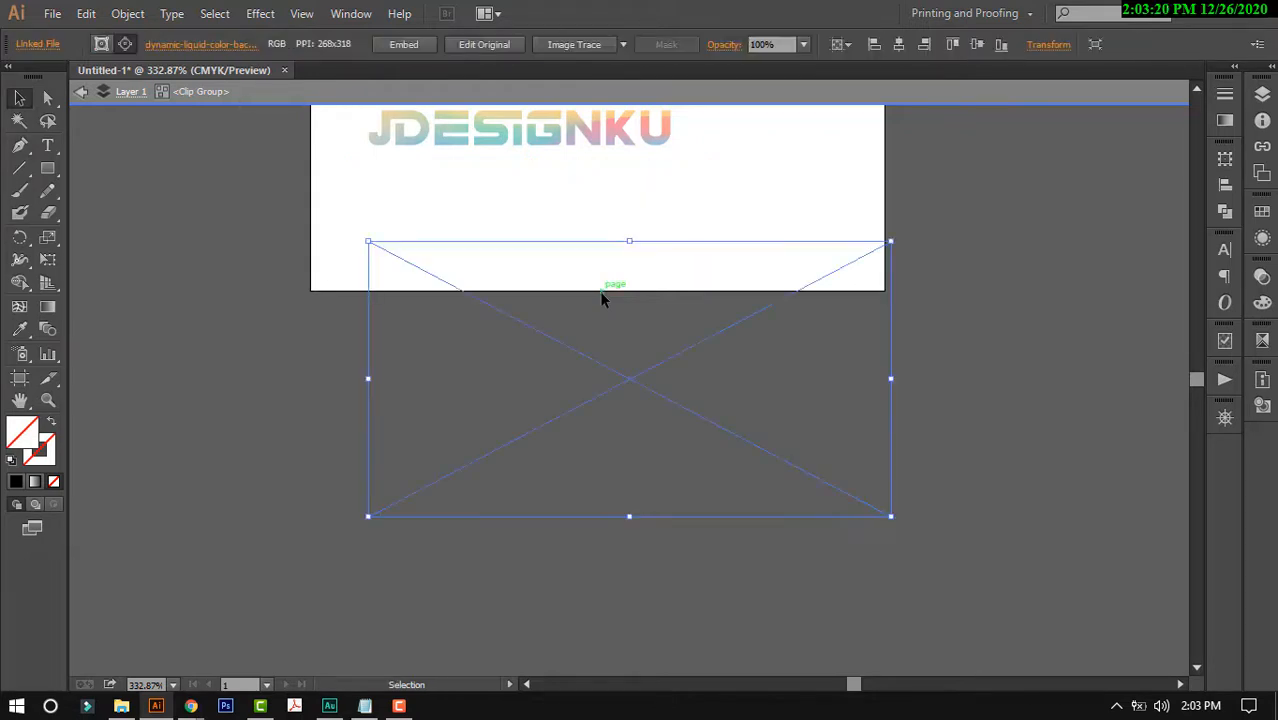
- Move the Color Wave image over the lower lettering, scale it to roughly two thirds to cover all the letters, and leave the clip group
left_click_drag(606, 373, 549, 244)
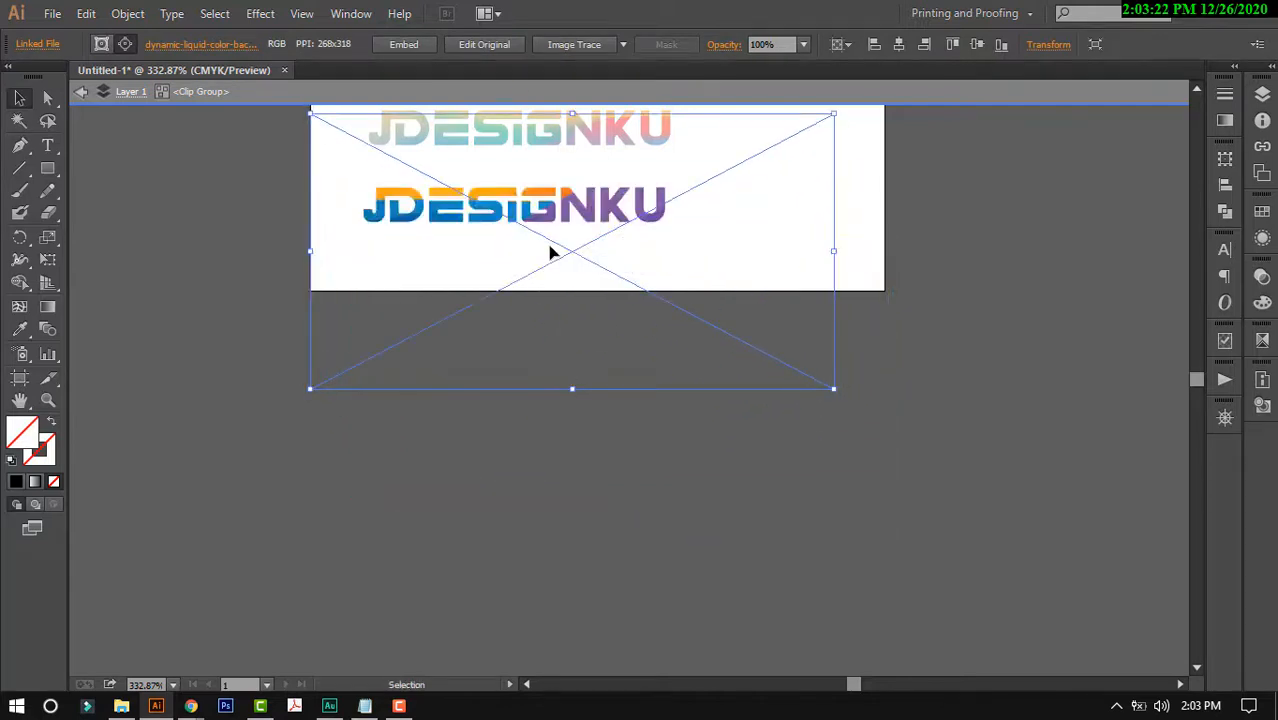
left_click_drag(537, 302, 531, 292)
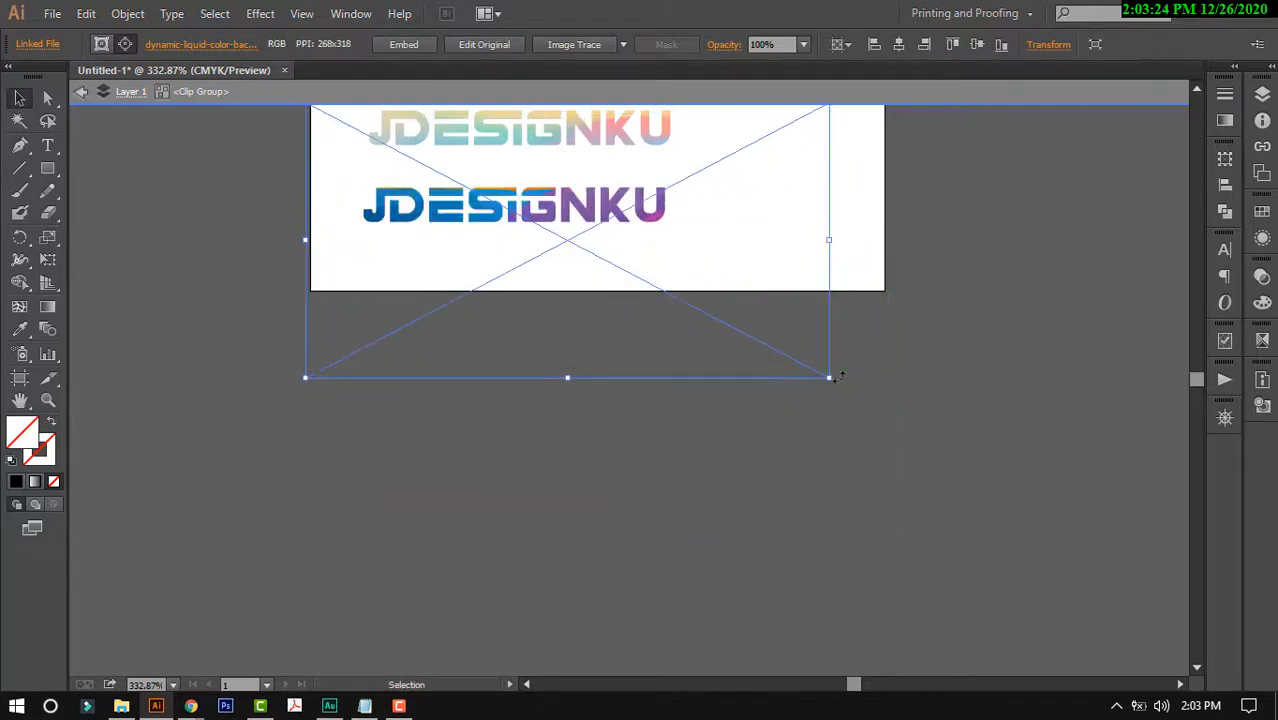
left_click_drag(829, 377, 667, 293)
left_click_drag(499, 185, 537, 187)
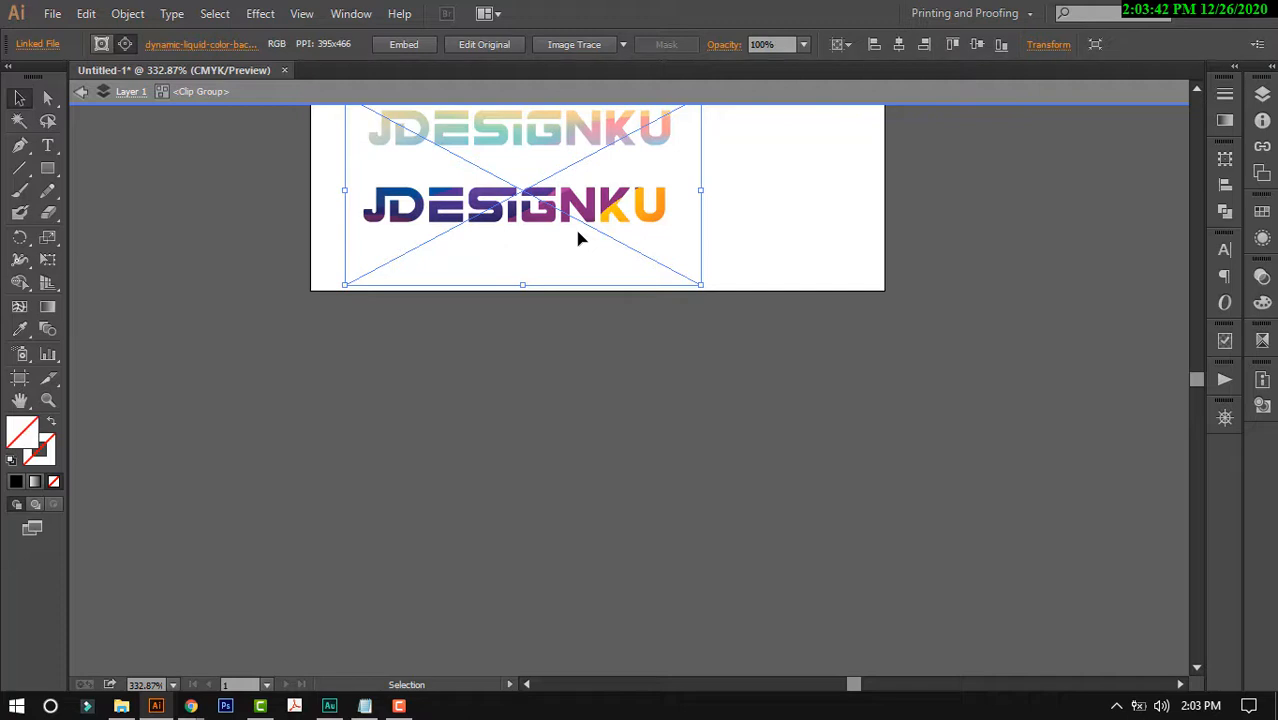
double_click(957, 186)
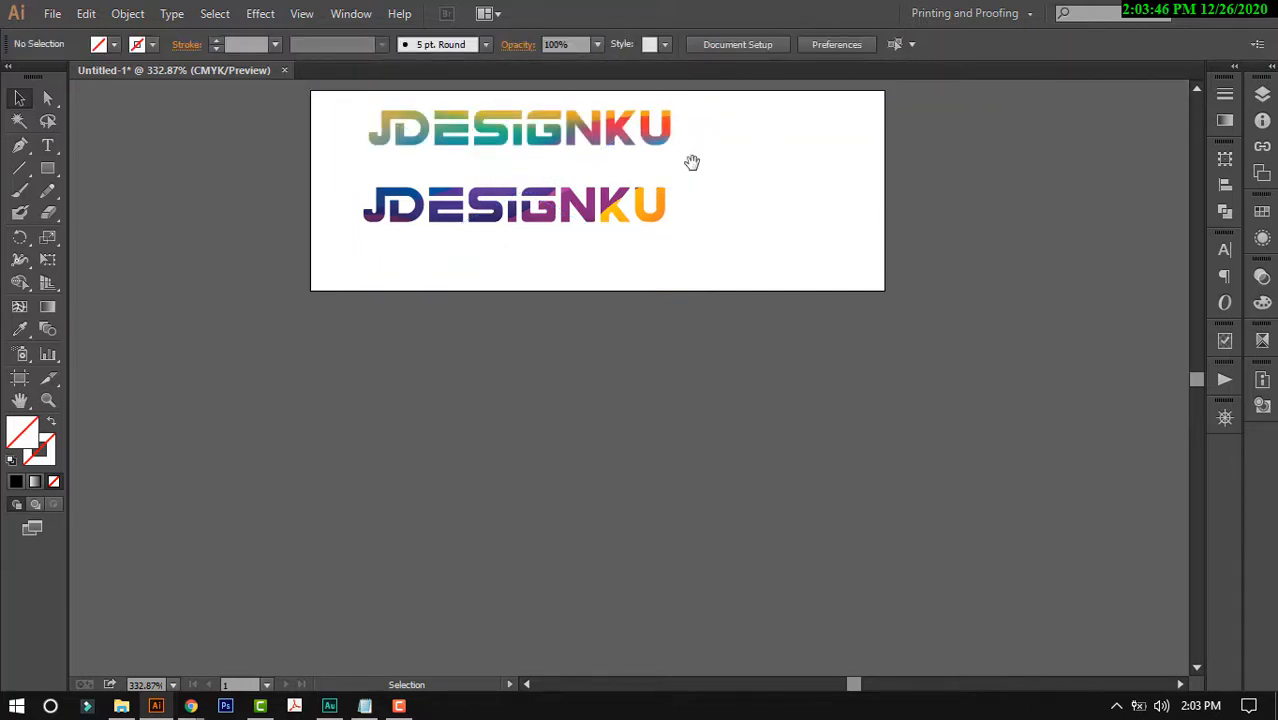
- Line up the two clipped letterings at their left edges and stack them close together in the artboard's upper left part
left_click_drag(693, 163, 744, 198)
left_click_drag(770, 129, 586, 184)
left_click_drag(605, 156, 582, 161)
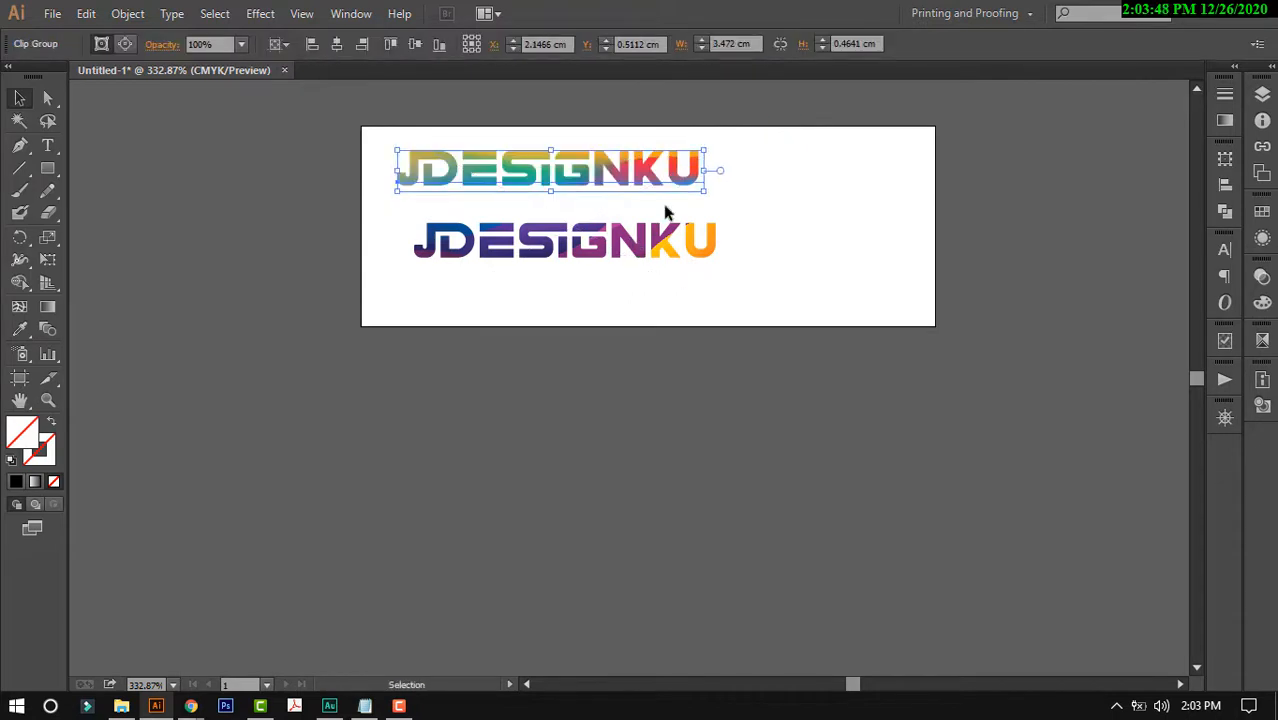
left_click(617, 234)
left_click(871, 213)
left_click_drag(688, 237, 663, 229)
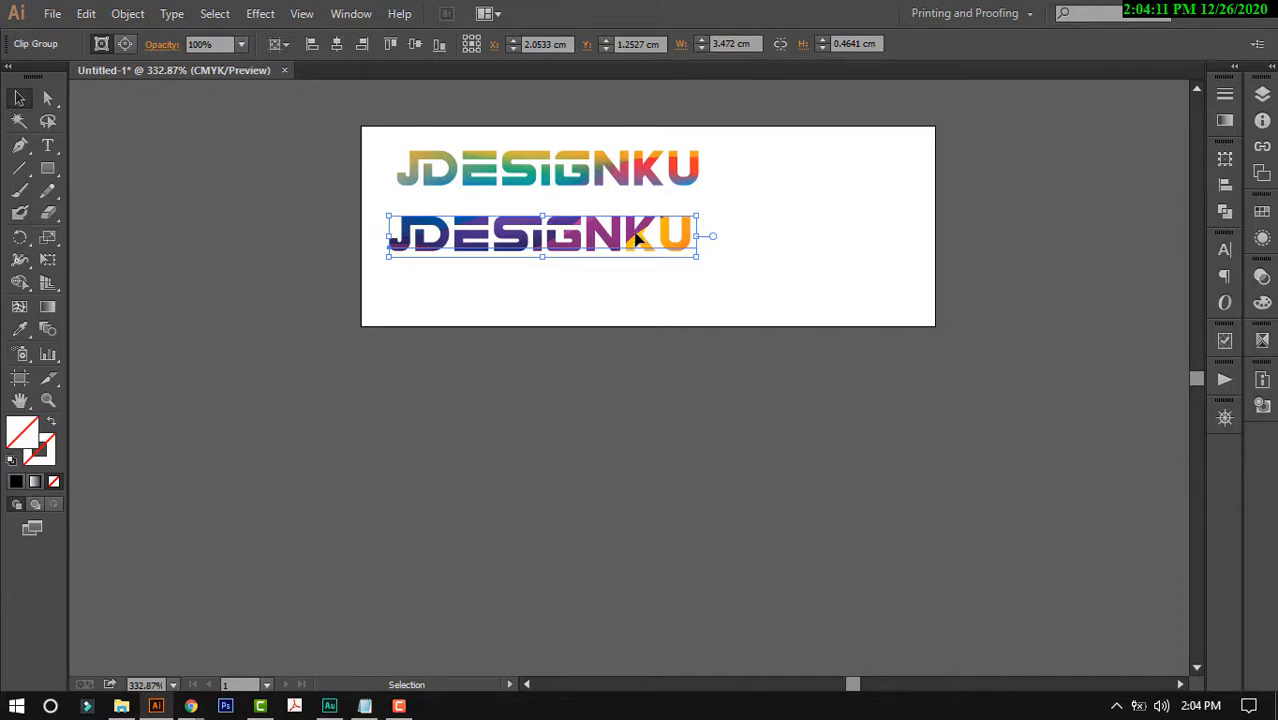
left_click_drag(574, 175, 563, 153)
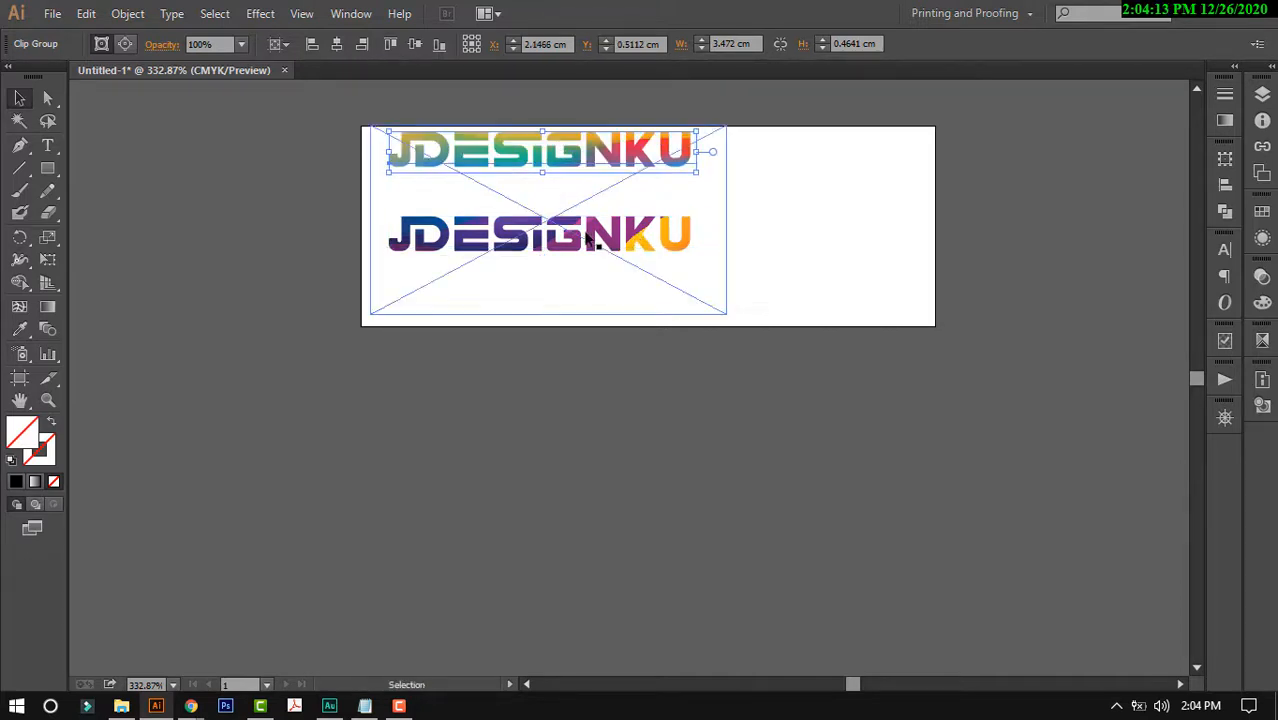
left_click_drag(587, 232, 587, 206)
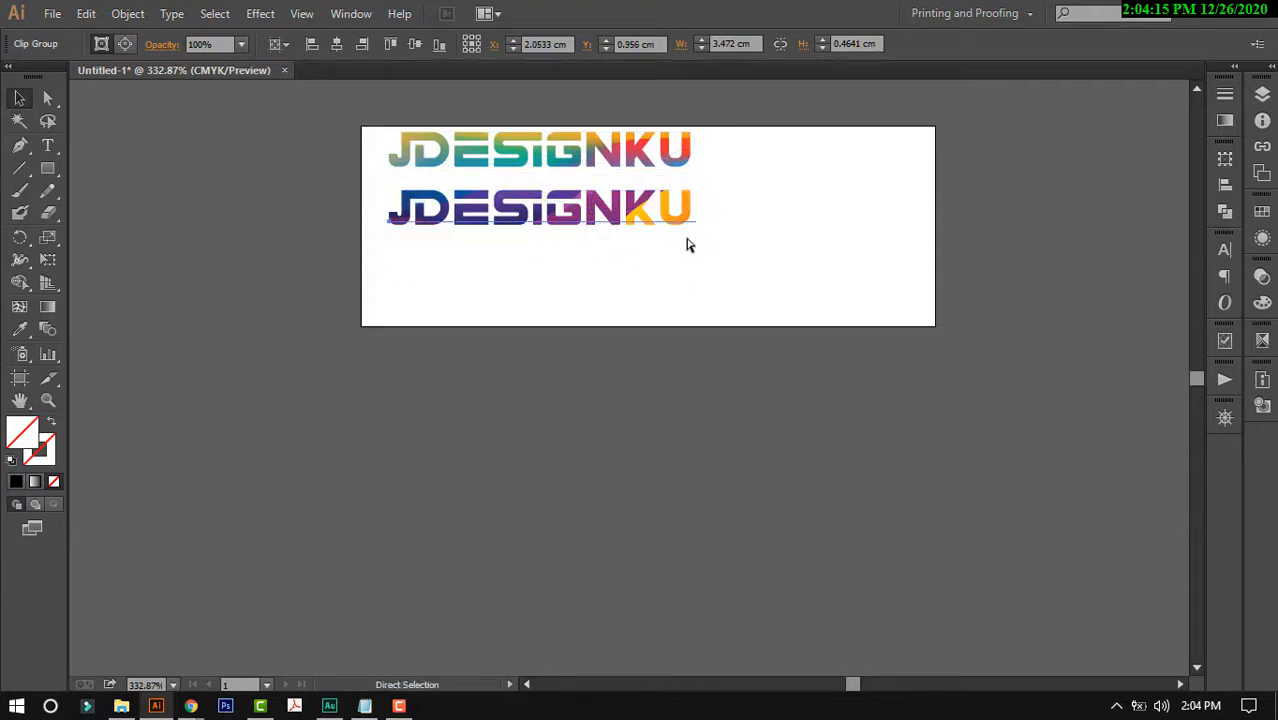
- Place a copy of the Color Wave lettering below the second lettering as a third row
key("ctrl+v")
left_click_drag(625, 368, 525, 271)
left_click(907, 225)
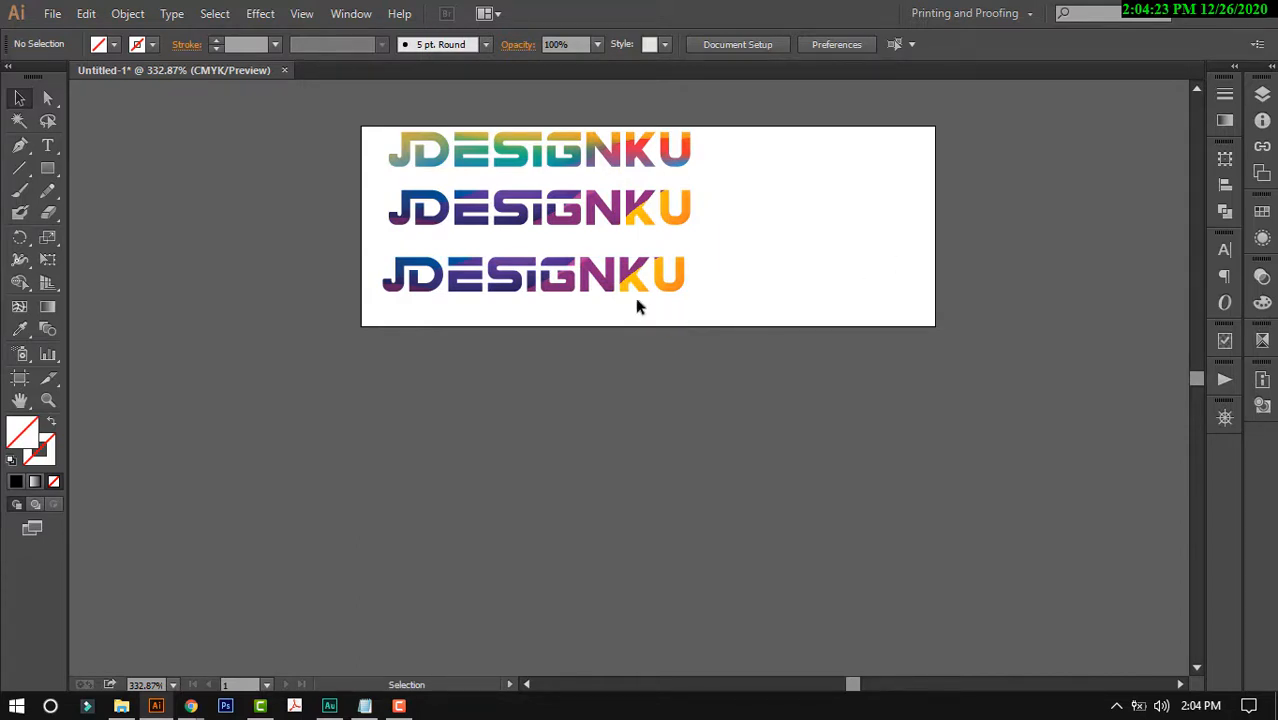
- Release the clipping mask of the third lettering and delete its freed Color Wave image
left_click(606, 281)
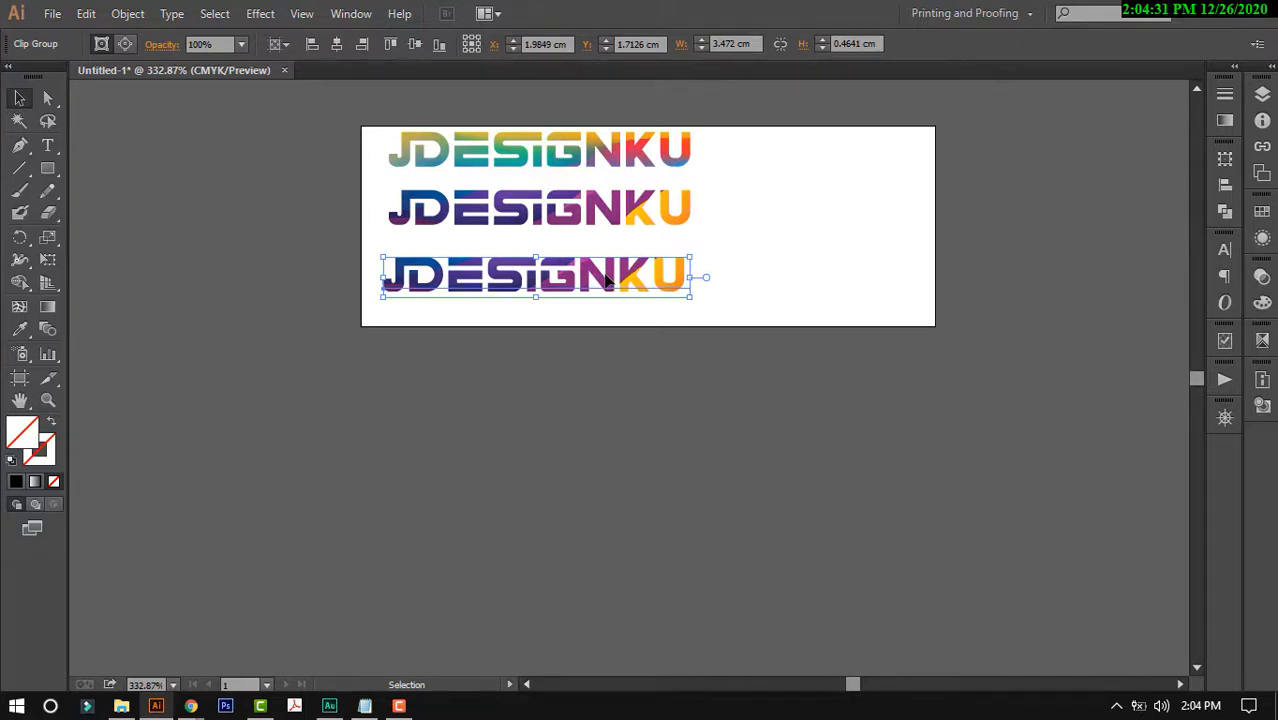
right_click(605, 281)
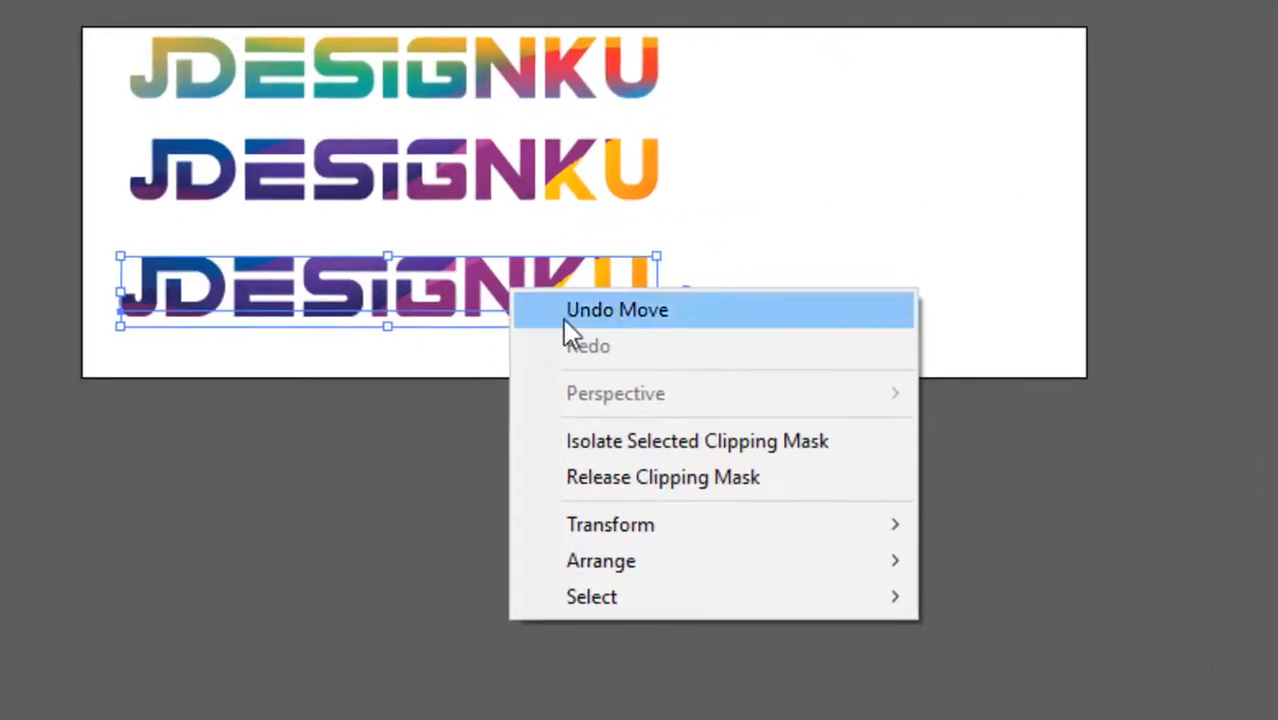
left_click(727, 487)
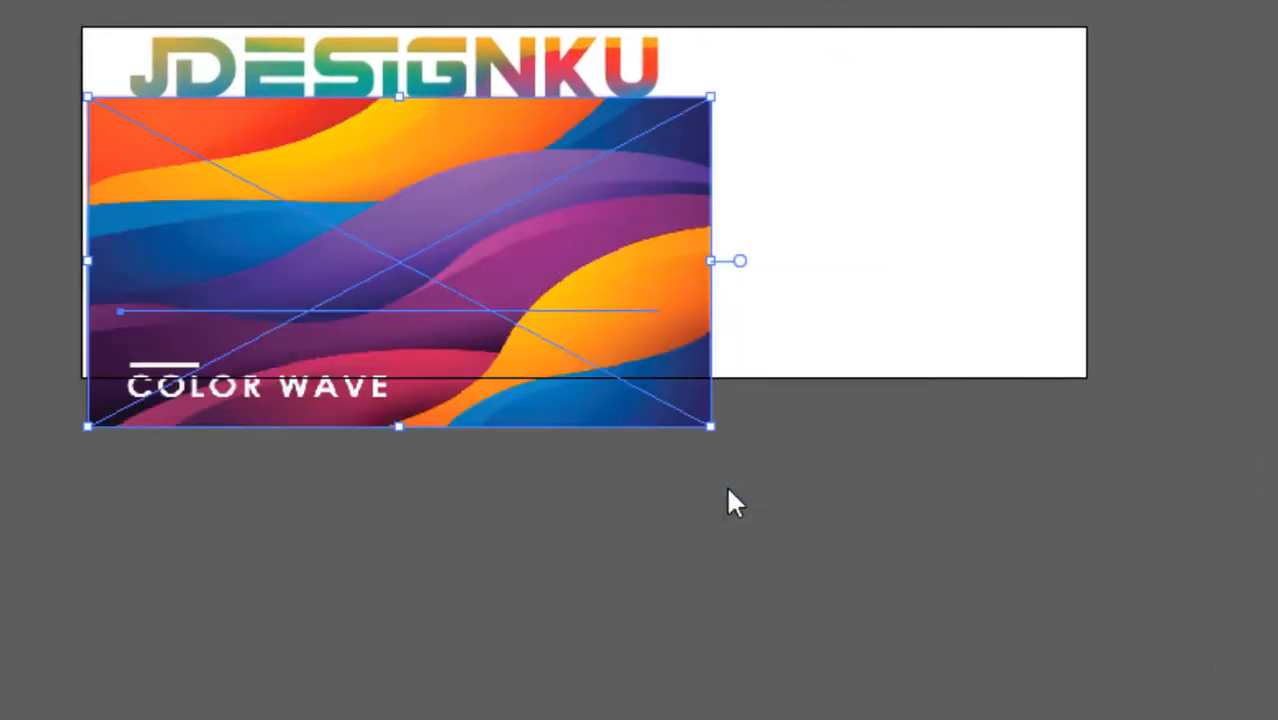
left_click(1088, 322)
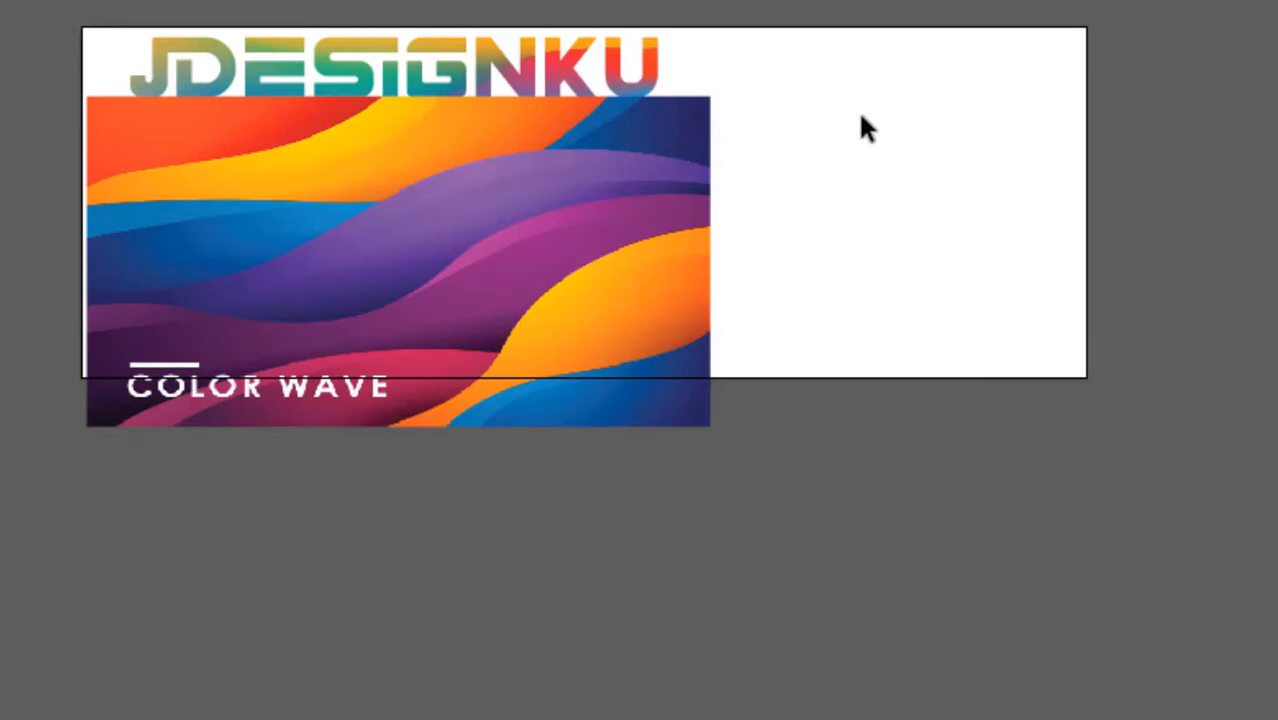
left_click(619, 234)
left_click_drag(649, 184, 42, 410)
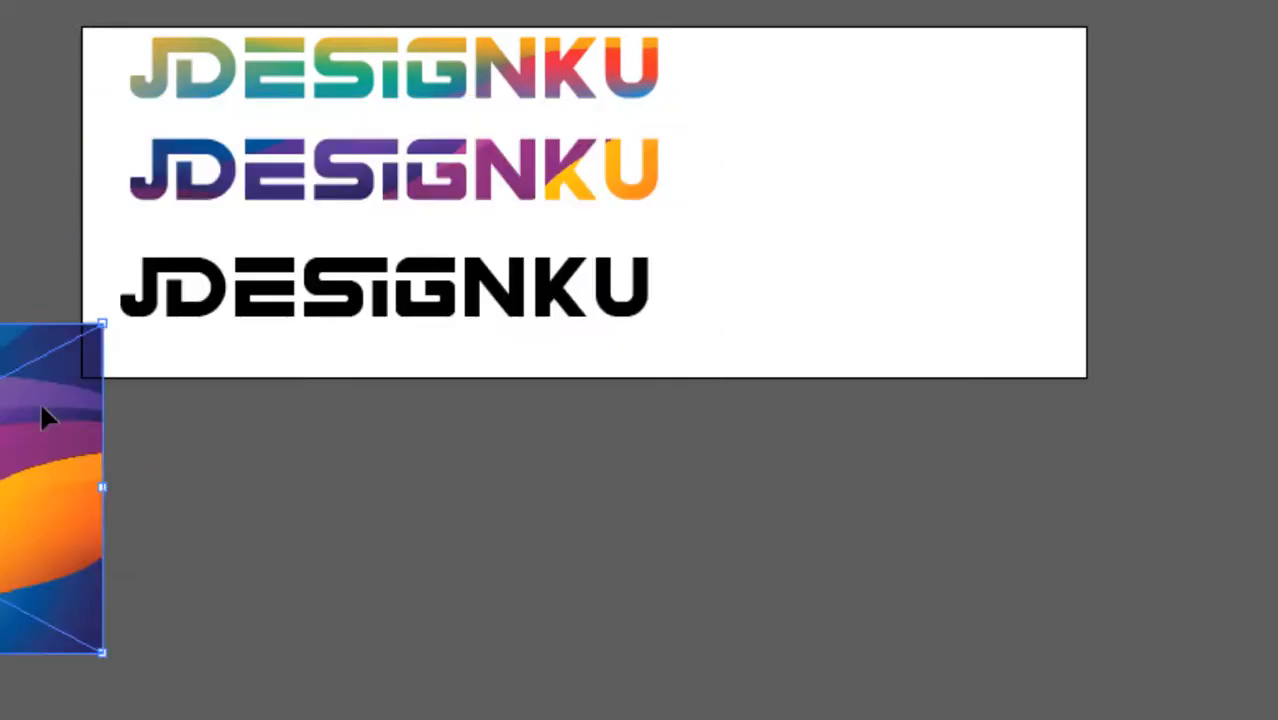
key("Delete")
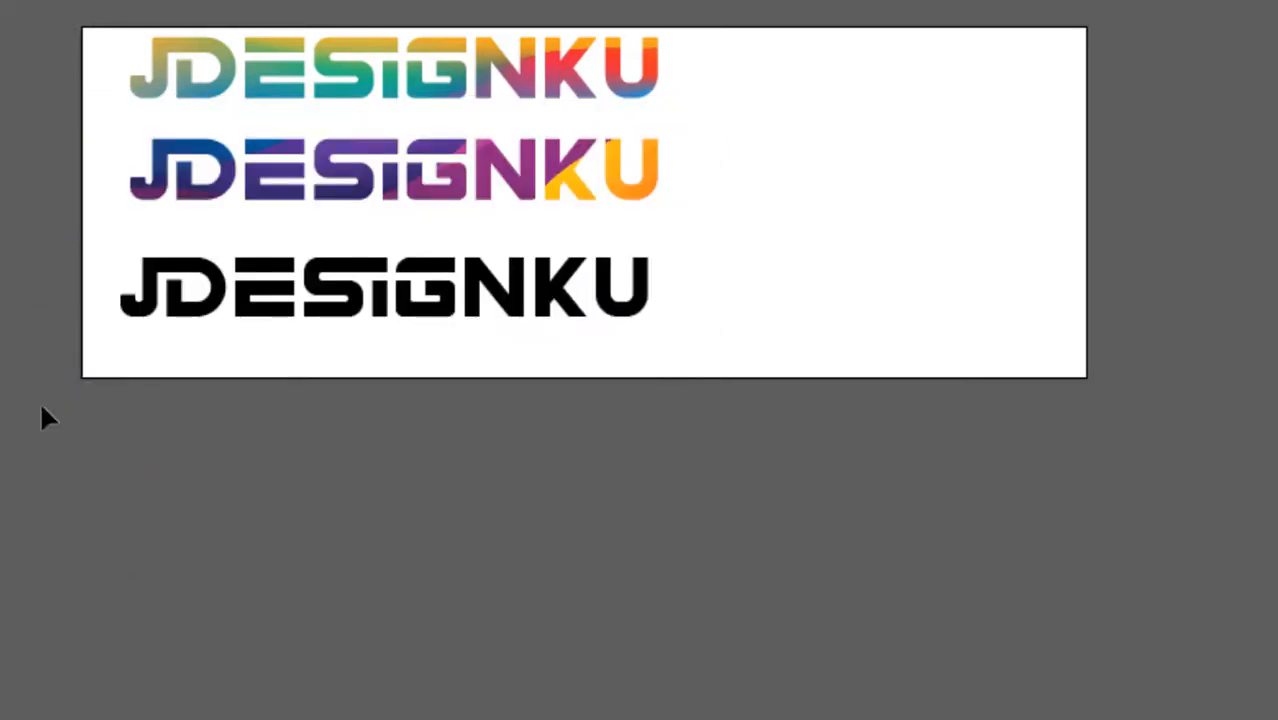
- Delete the Color Wave image inside the middle lettering's clip group and leave the group
left_click(364, 178)
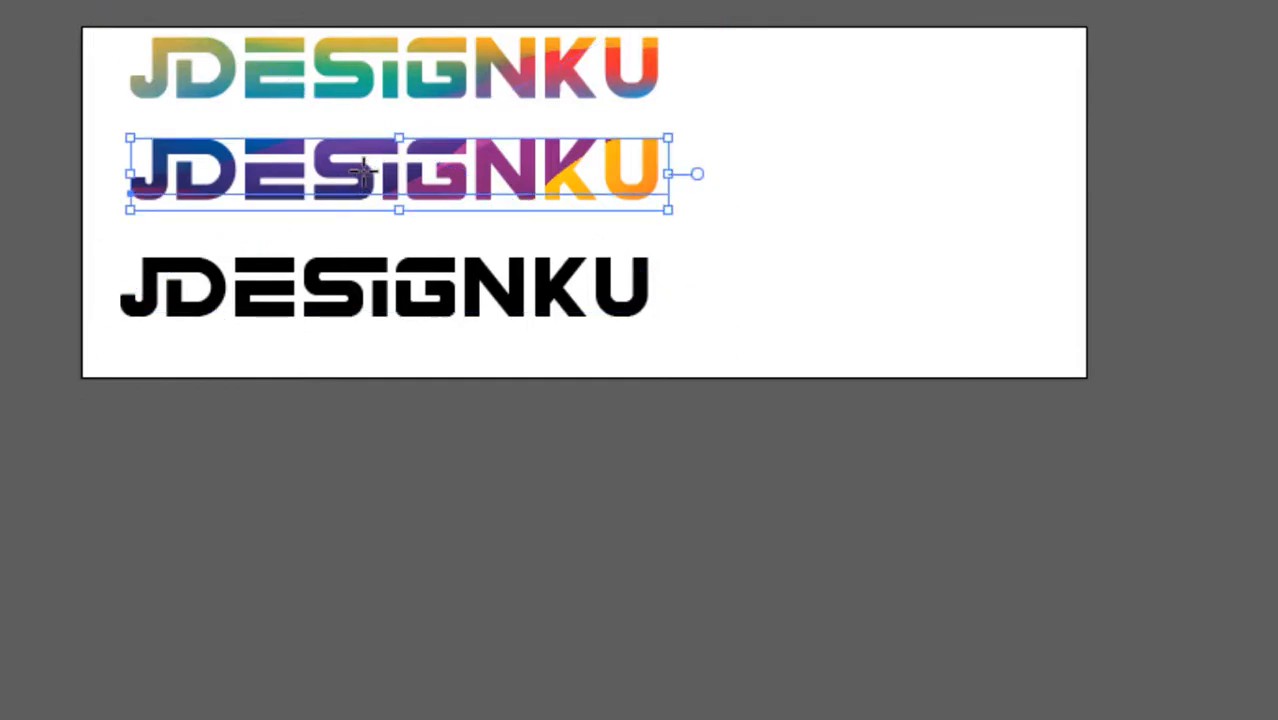
double_click(366, 176)
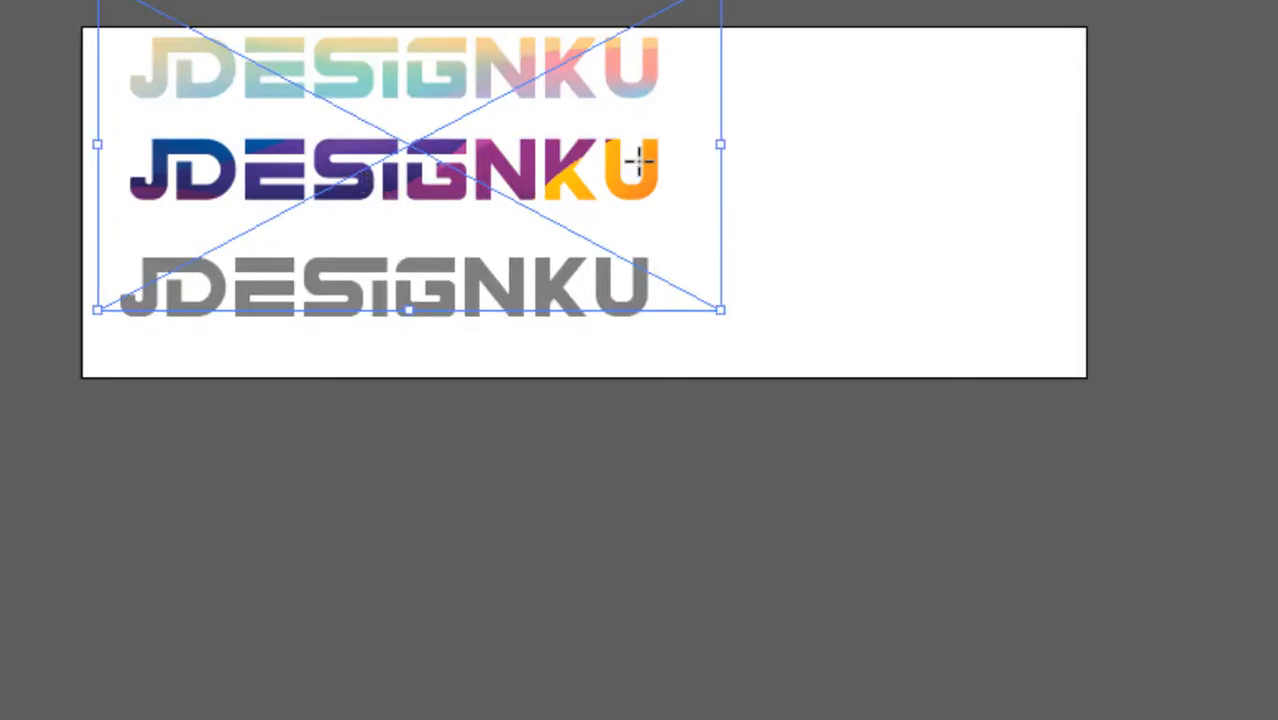
key("Delete")
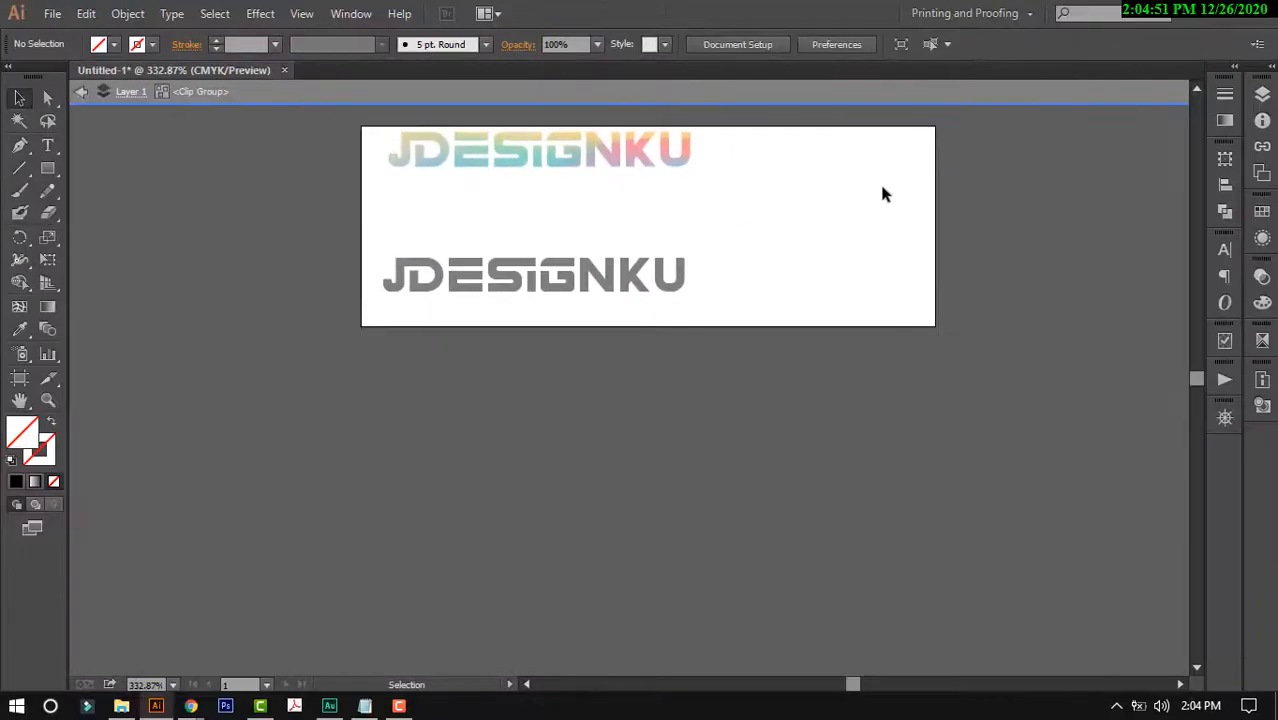
double_click(994, 135)
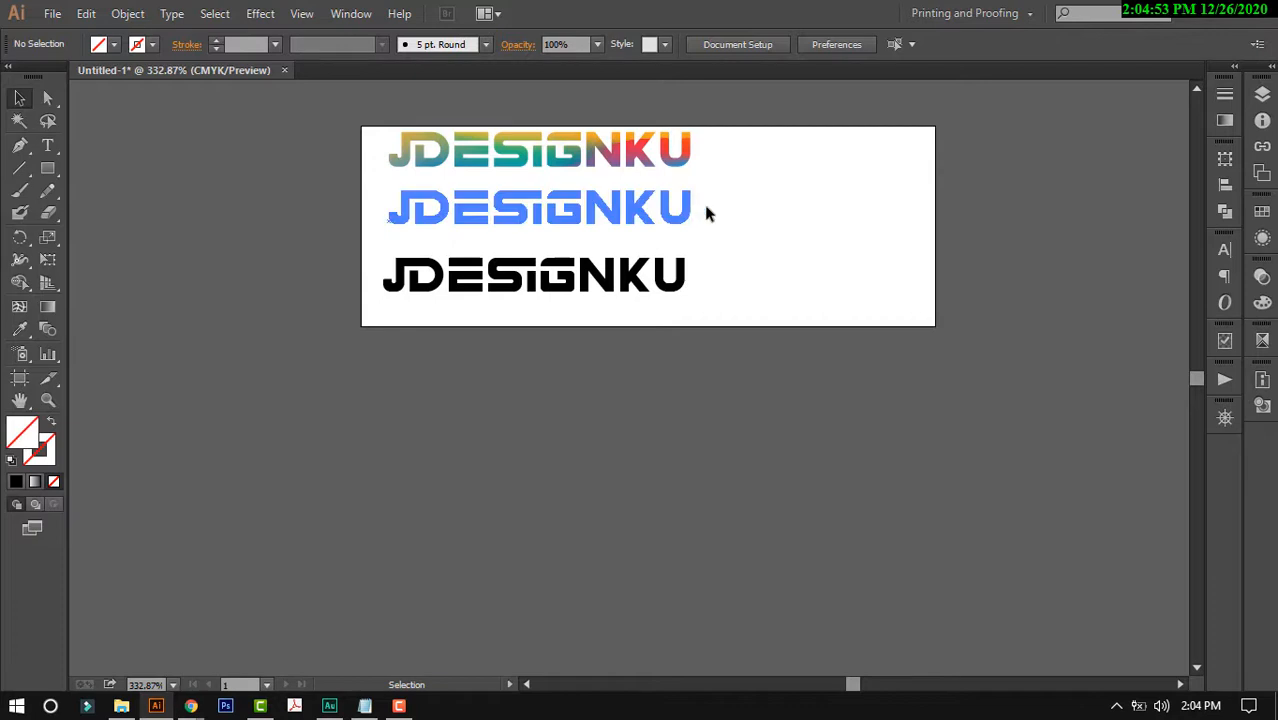
- Fill the middle JDESIGNKU lettering with black
left_click_drag(778, 205, 465, 208)
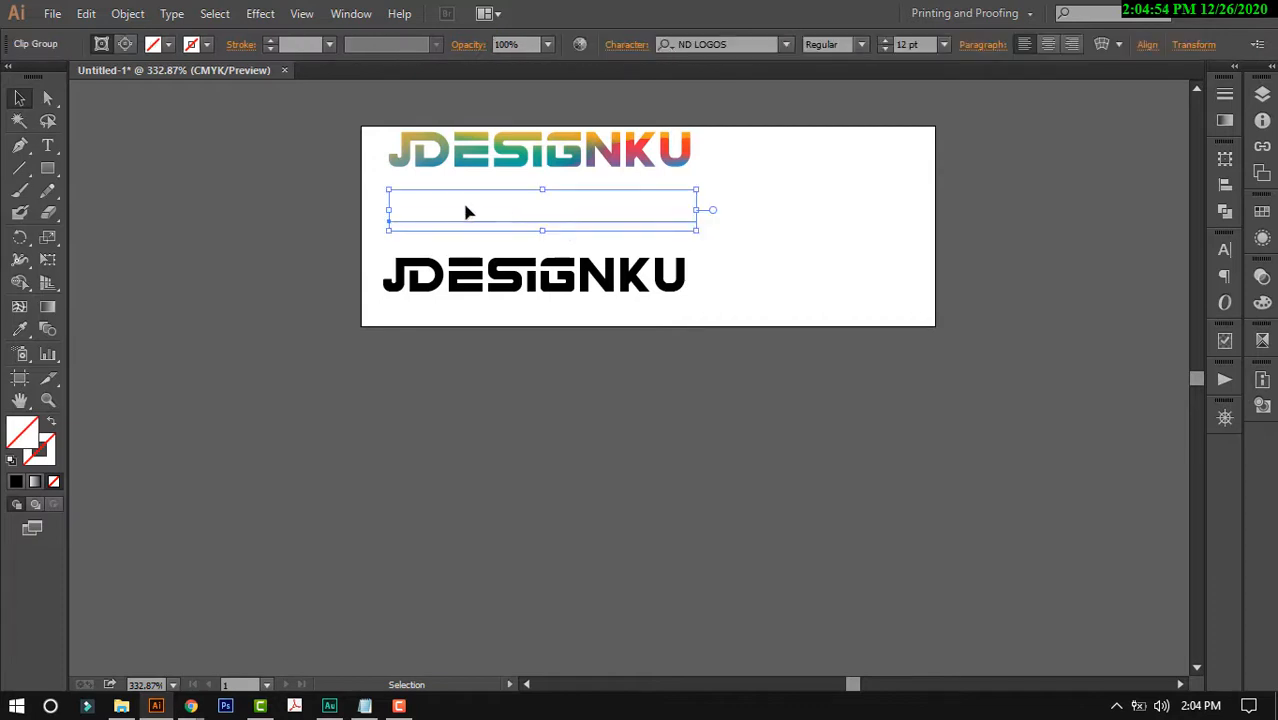
left_click(162, 44)
left_click(50, 78)
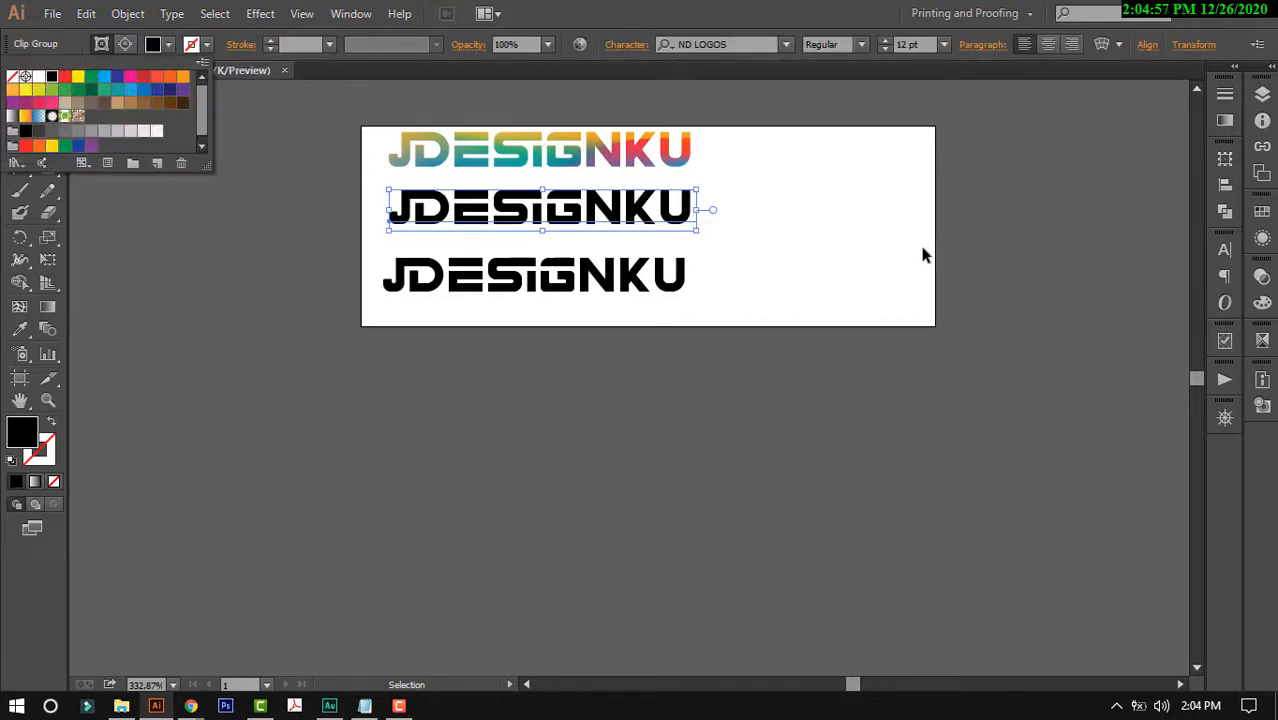
left_click(739, 211)
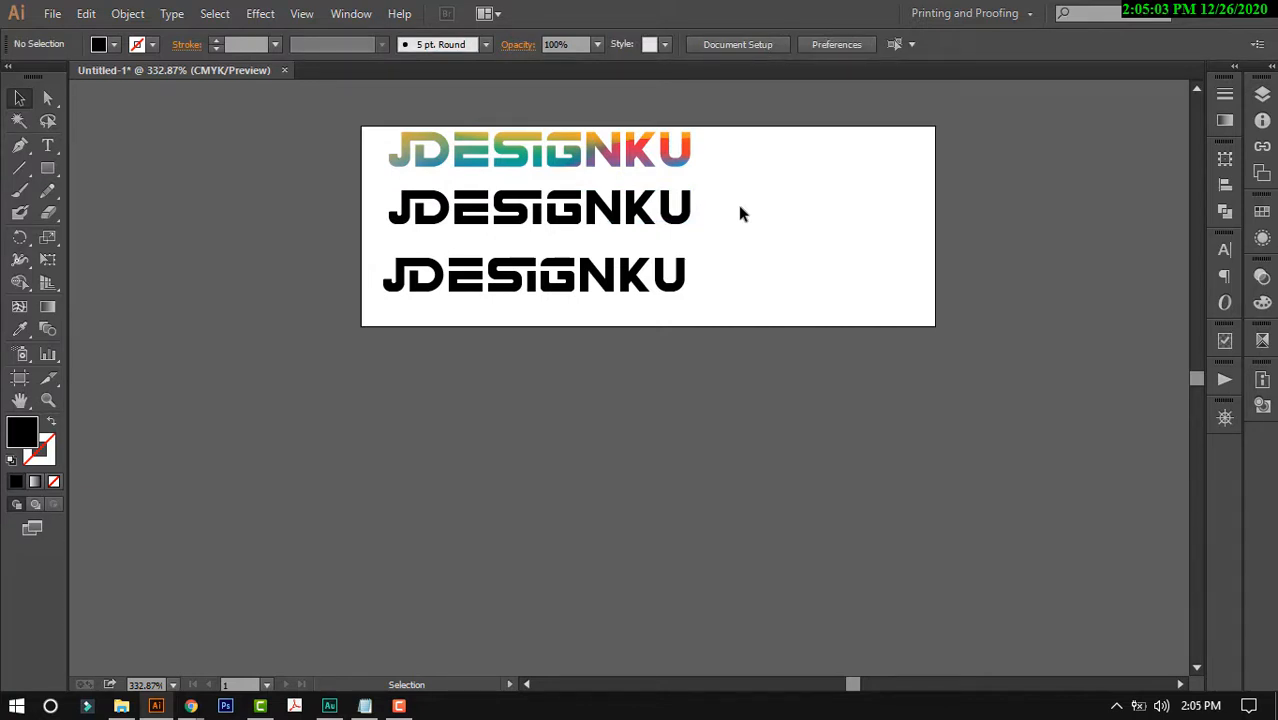
- Draw a thin black rectangle slightly wider than the lettering across the upper half of the bottom JDESIGNKU
left_click(50, 168)
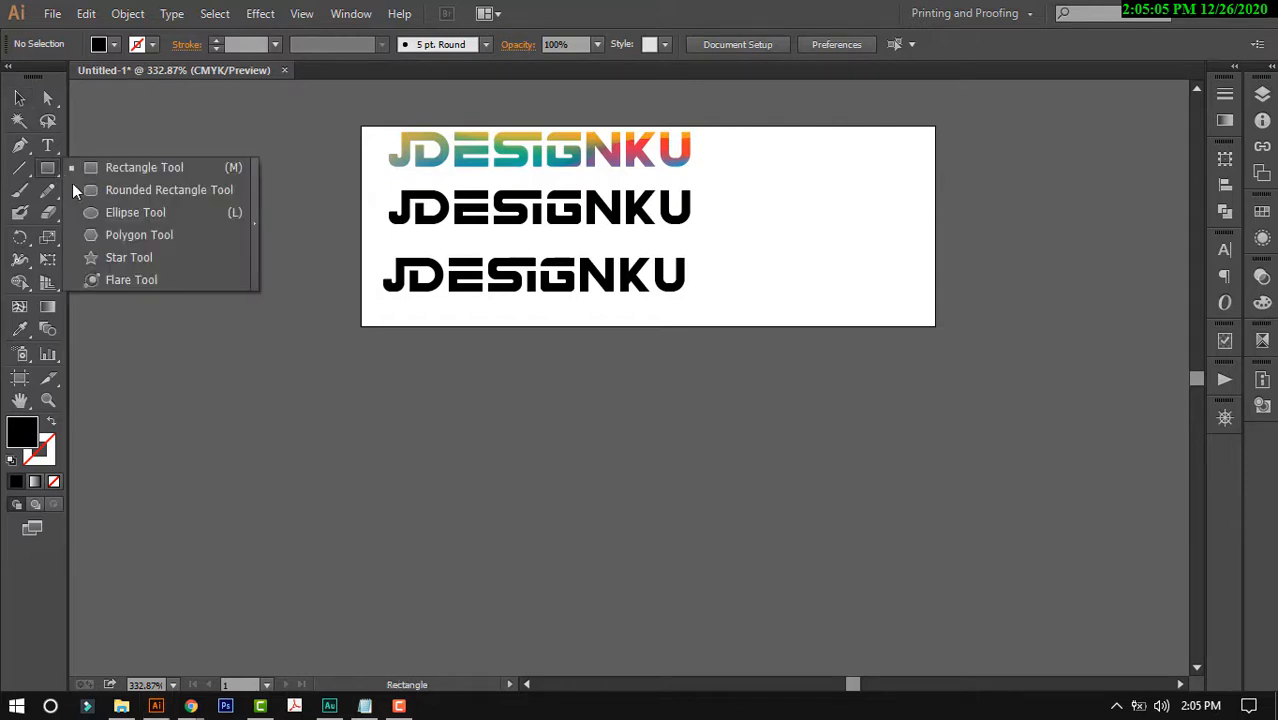
left_click(166, 165)
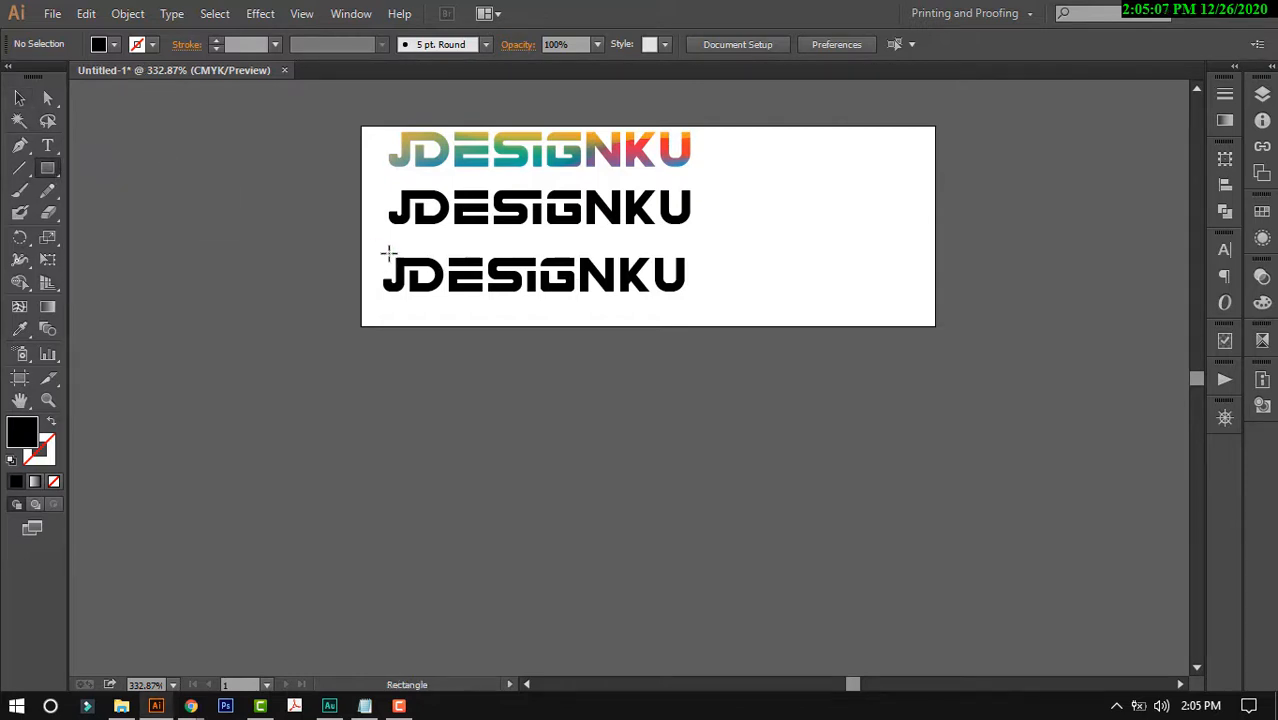
left_click_drag(372, 251, 724, 268)
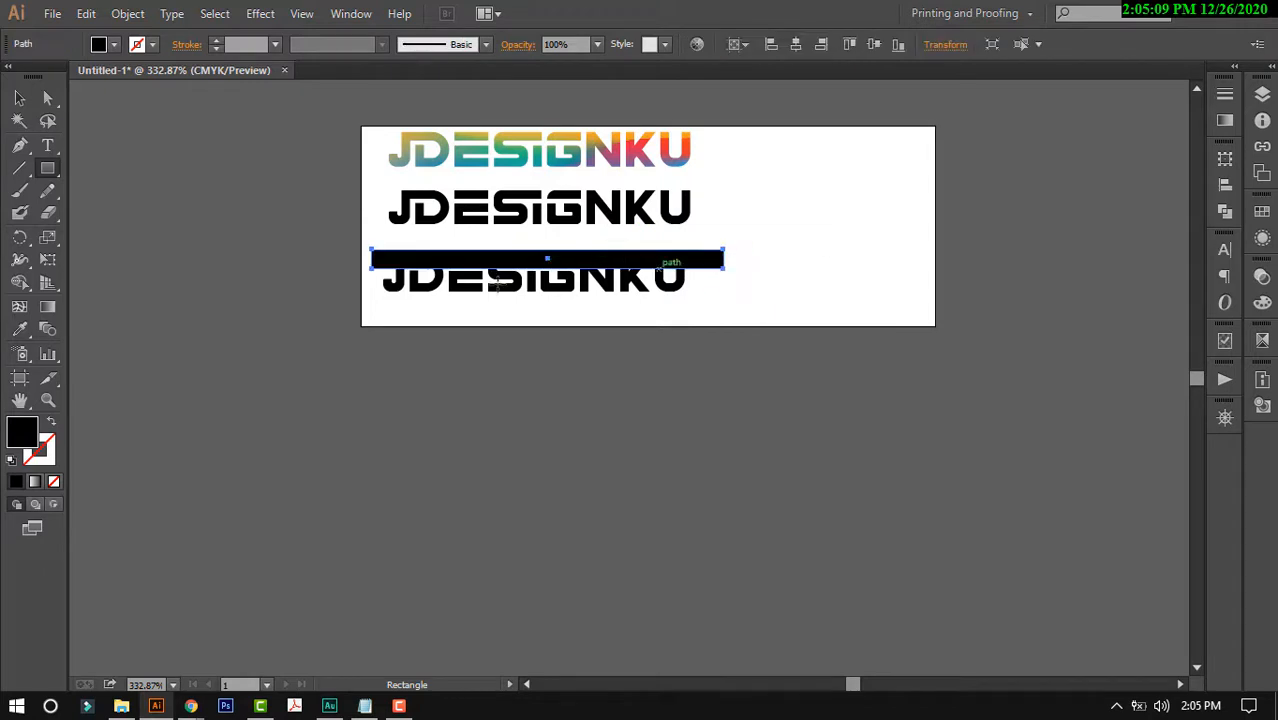
- Duplicate the black bar and place the copy flush beneath the original, over the lower half of the bottom lettering
key("v")
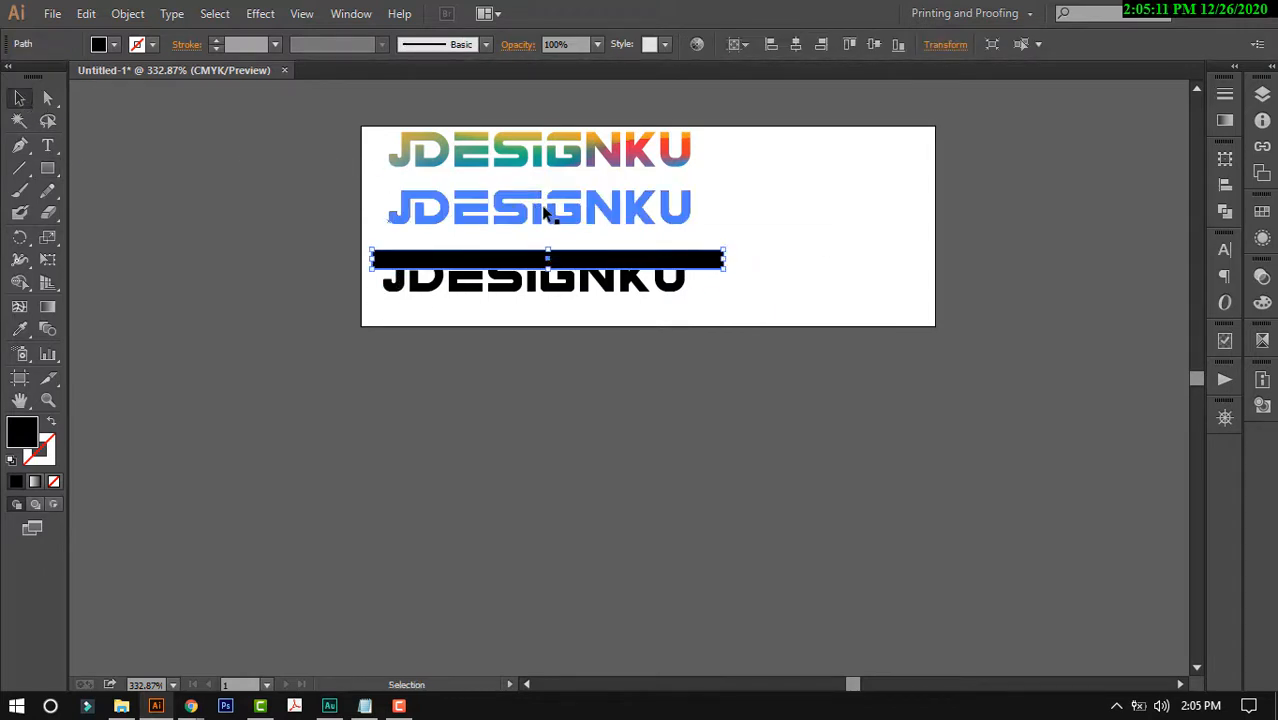
key("ctrl+c")
key("ctrl+v")
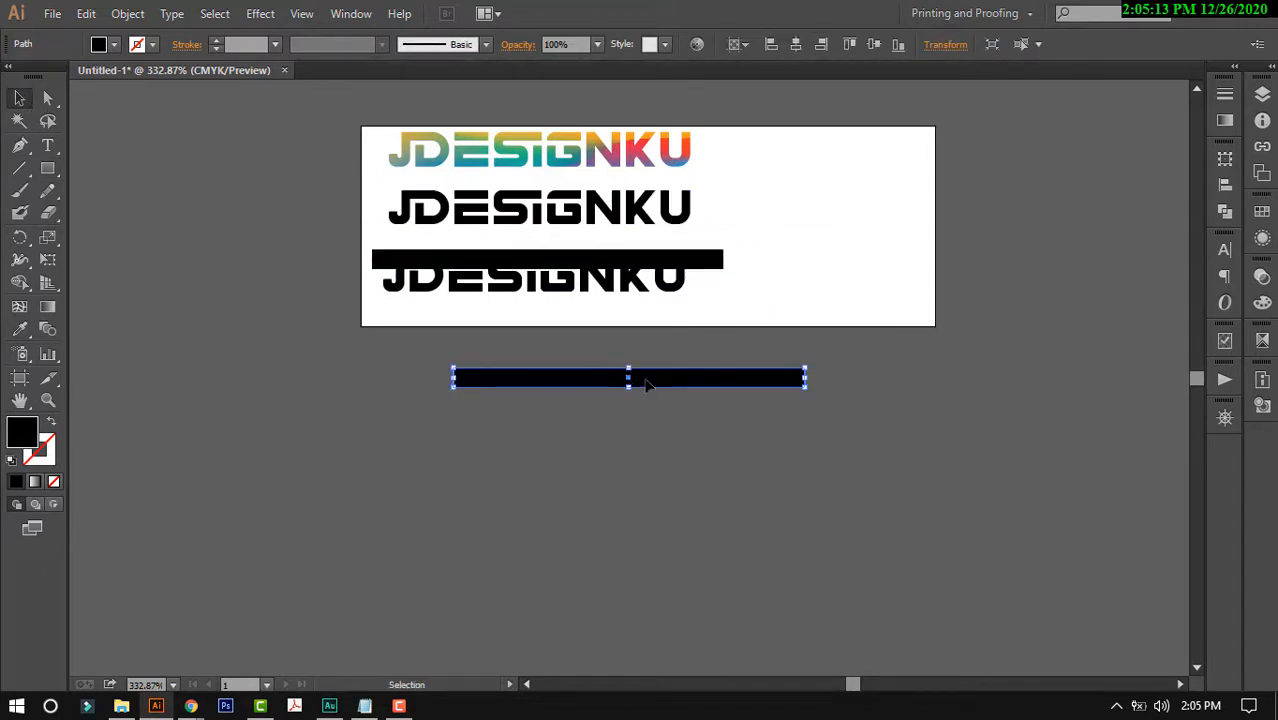
left_click_drag(645, 385, 563, 286)
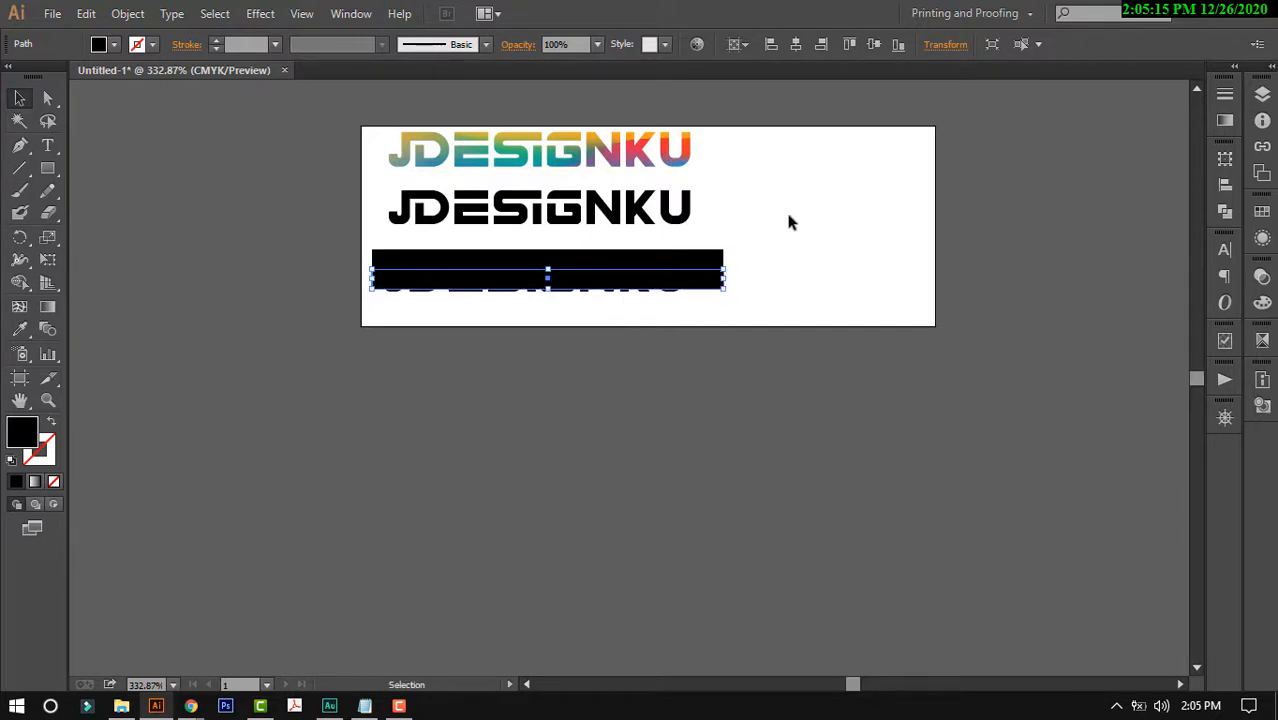
left_click(788, 222)
- Fill the upper black bar over the bottom lettering with the CMYK Red swatch
left_click(560, 258)
left_click(115, 45)
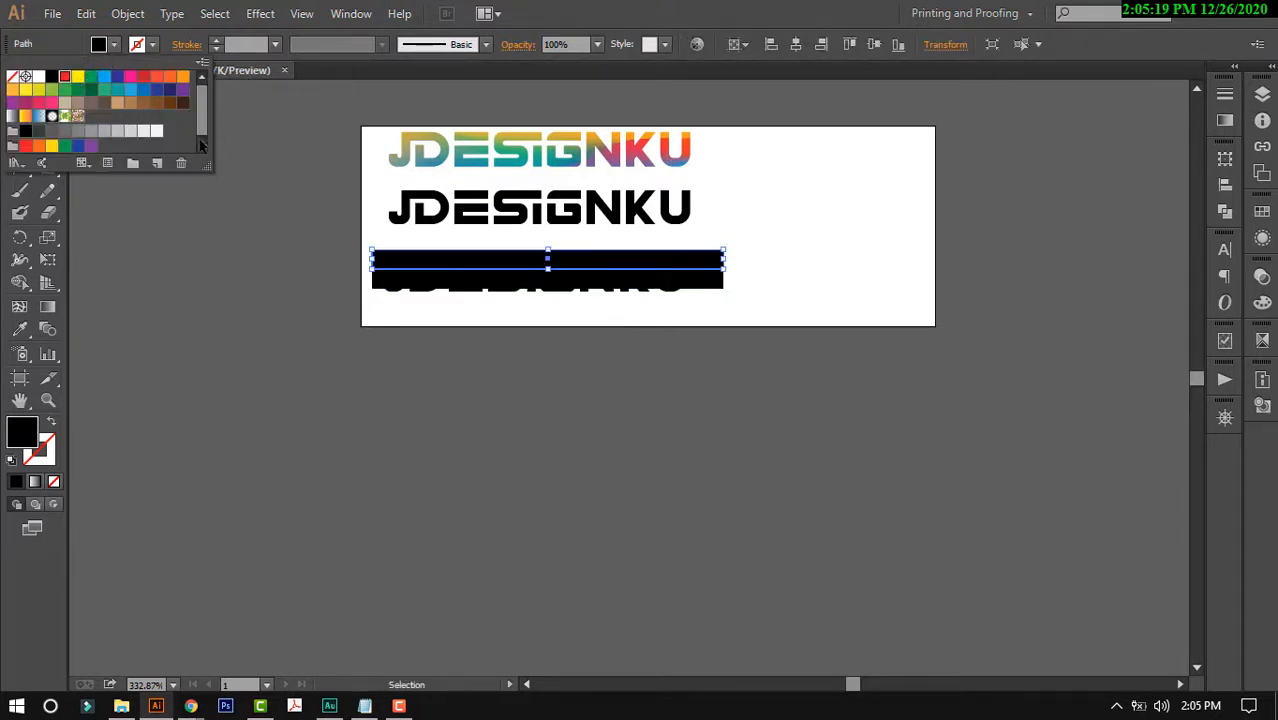
left_click(64, 77)
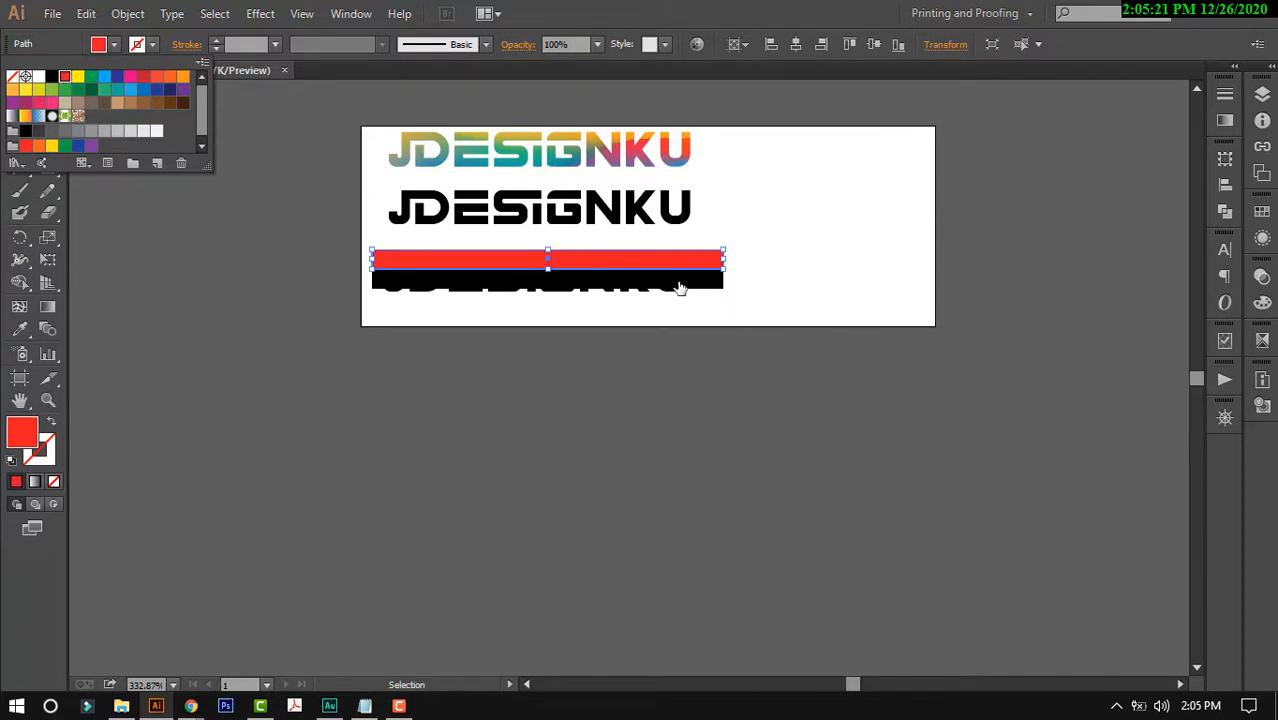
double_click(64, 77)
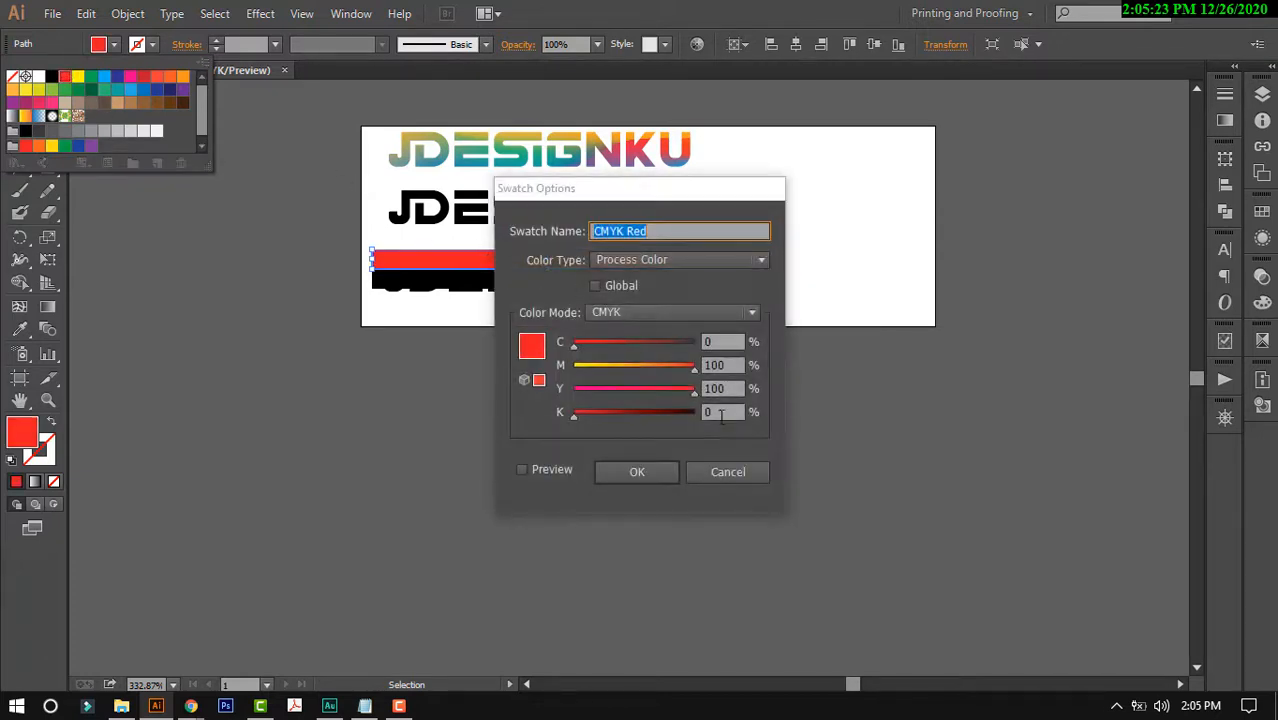
left_click(727, 471)
- Fill the lower black bar over the bottom lettering with a green swatch
left_click(647, 292)
left_click(647, 282)
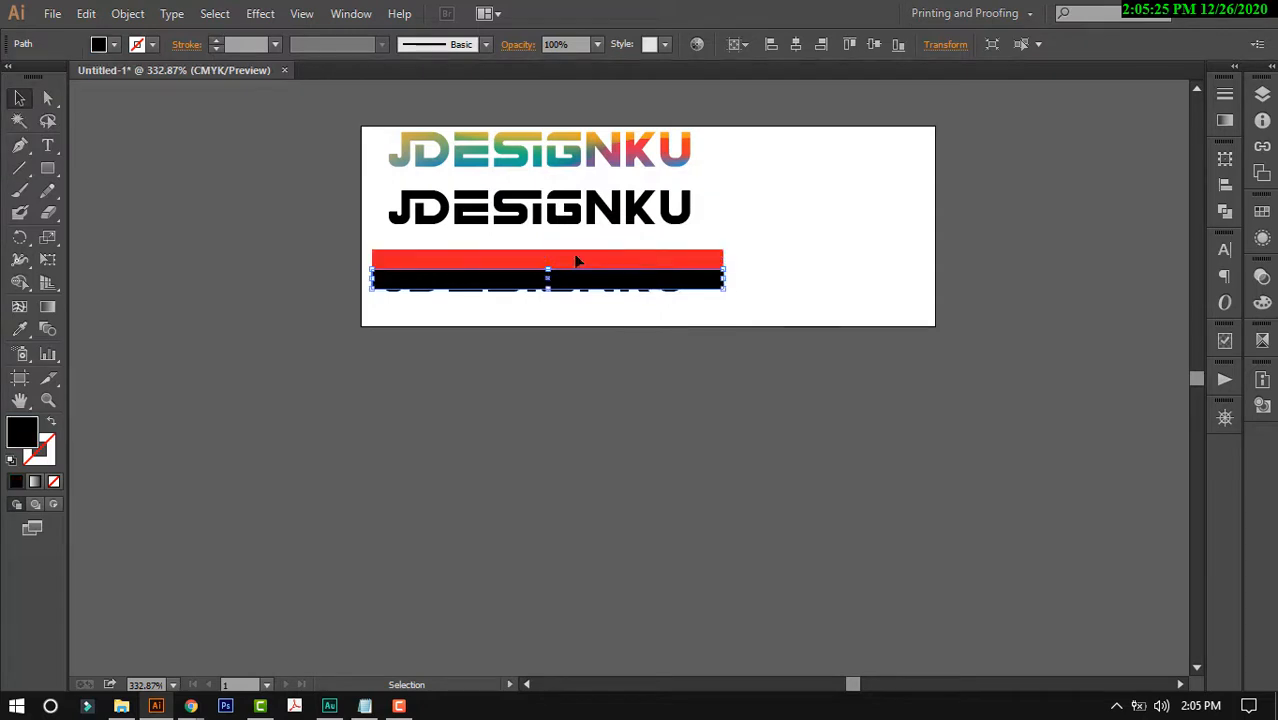
left_click(100, 44)
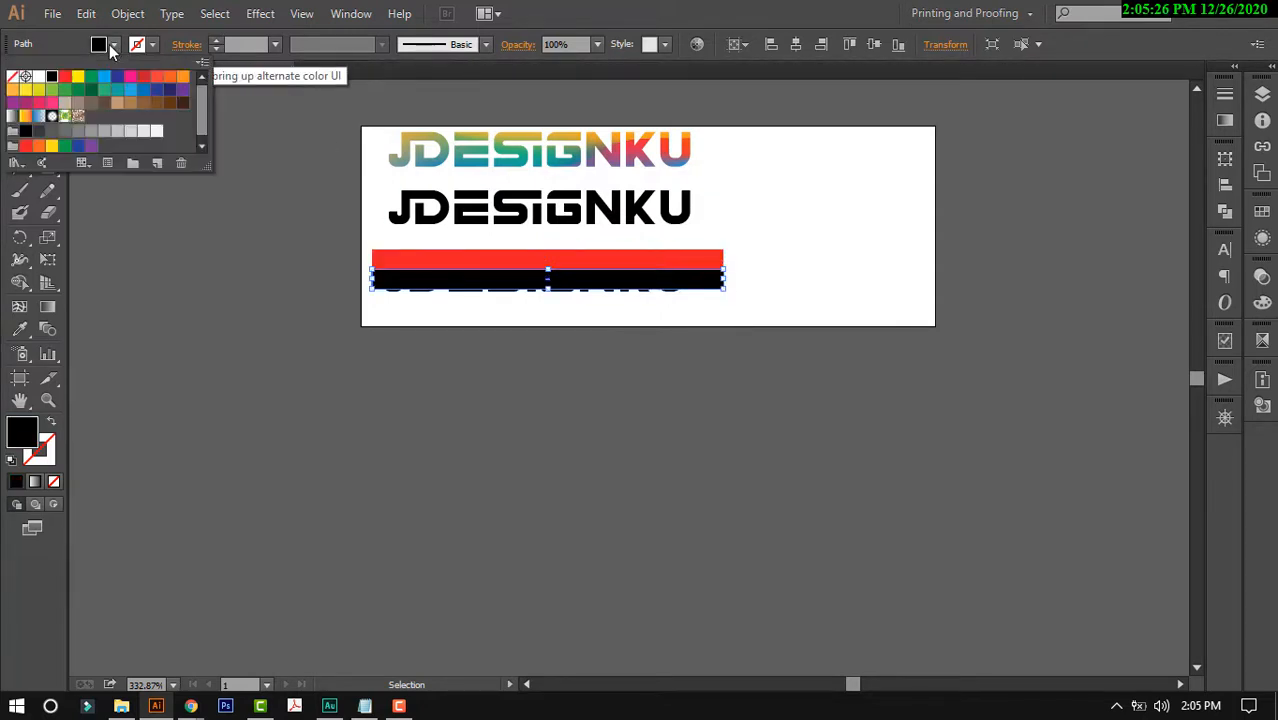
left_click(148, 93)
left_click(832, 207)
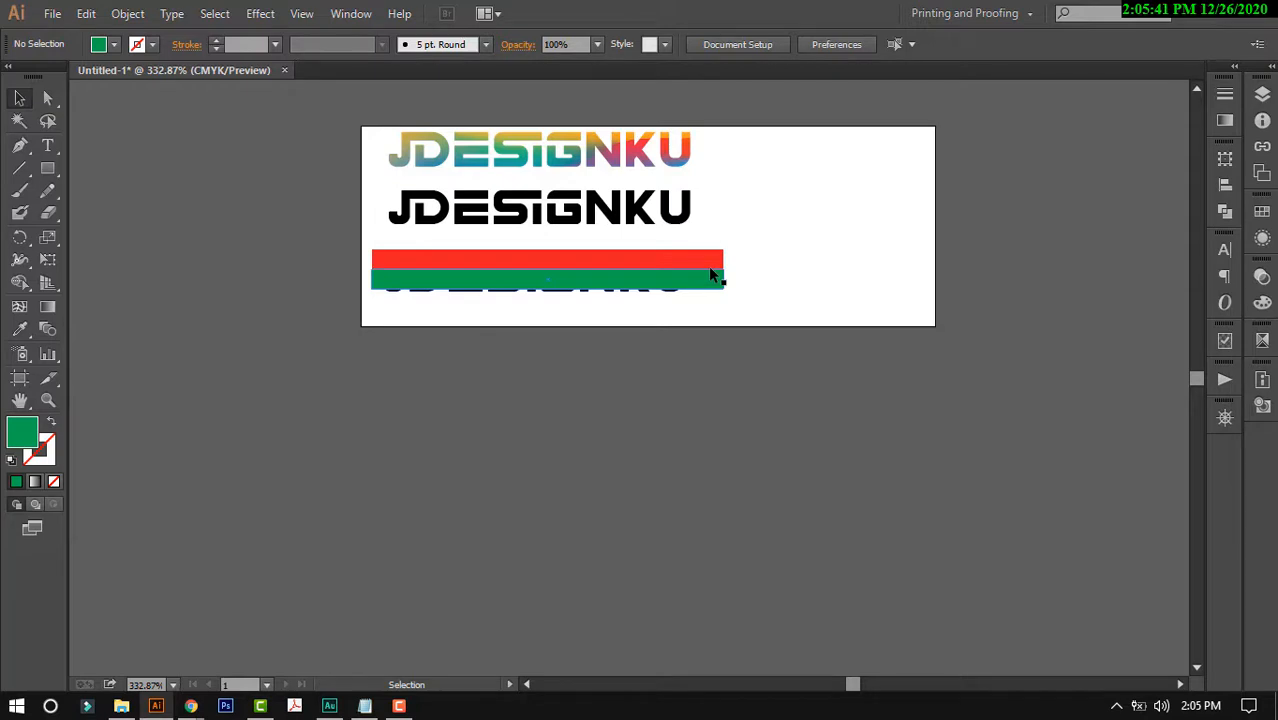
- Try to make a clipping mask from the bottom lettering and both coloured bars while the bars lie in front
left_click_drag(776, 311, 280, 258)
right_click(444, 249)
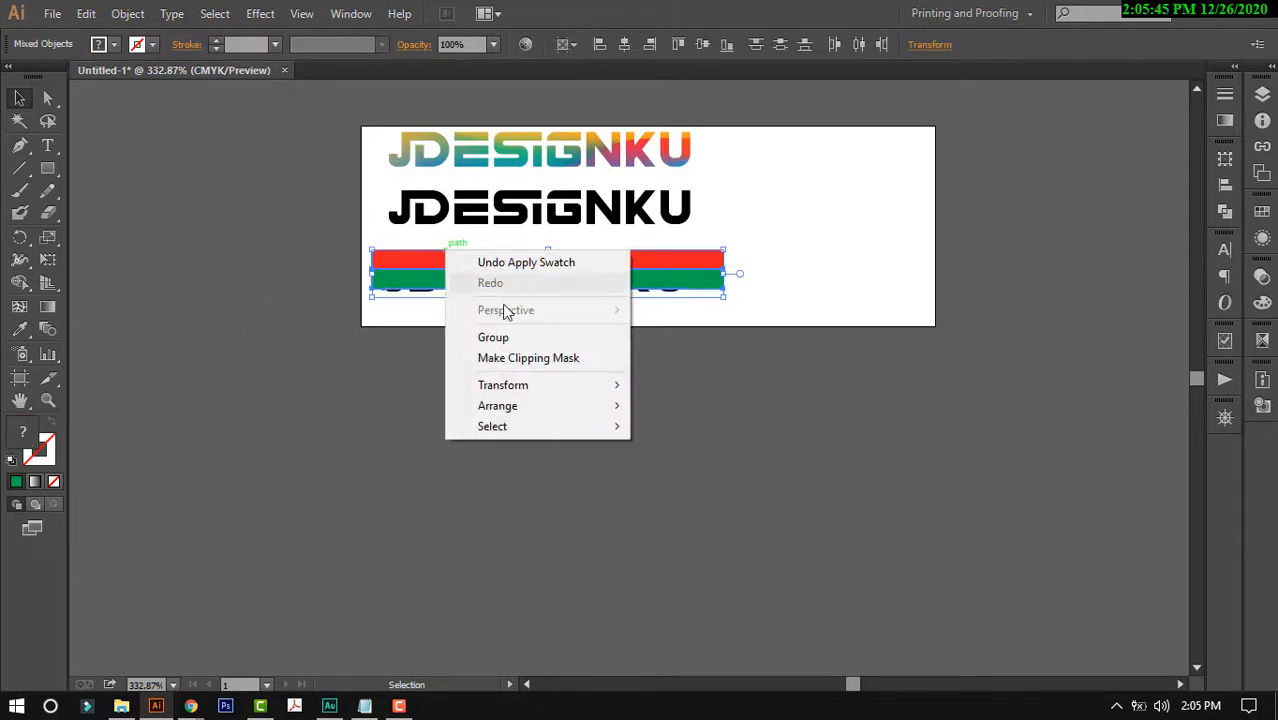
left_click(527, 360)
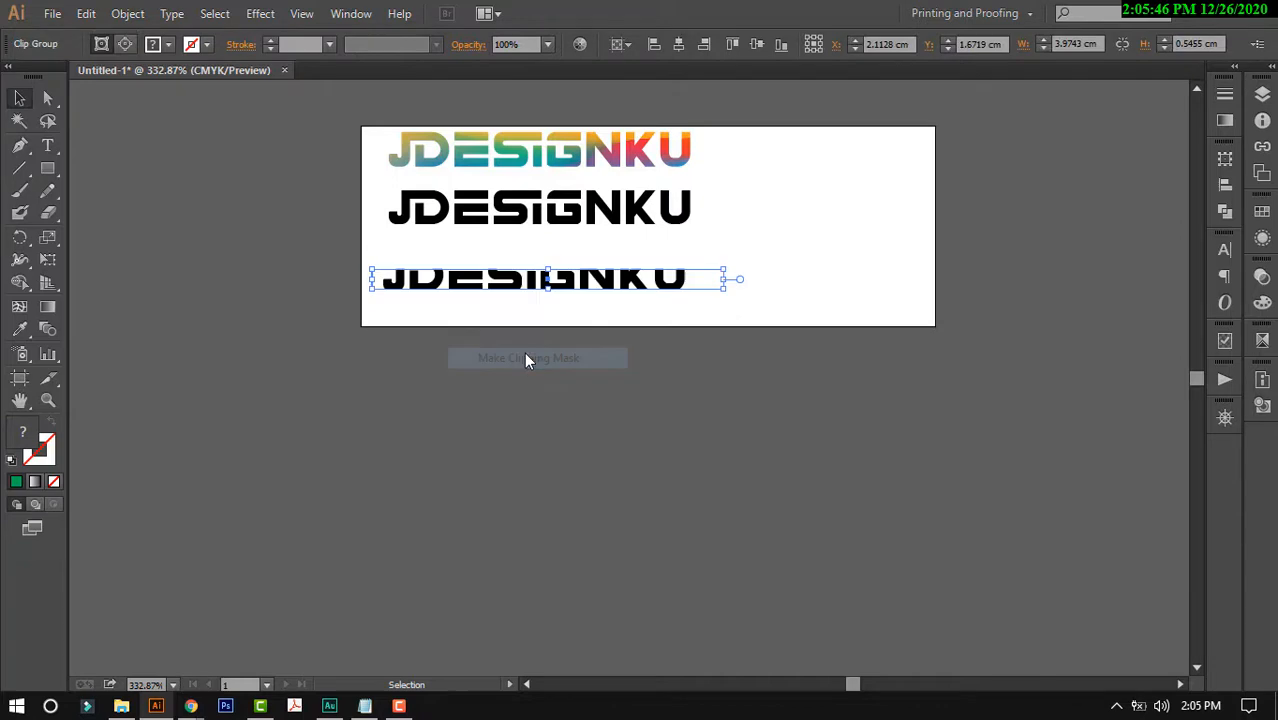
left_click(860, 235)
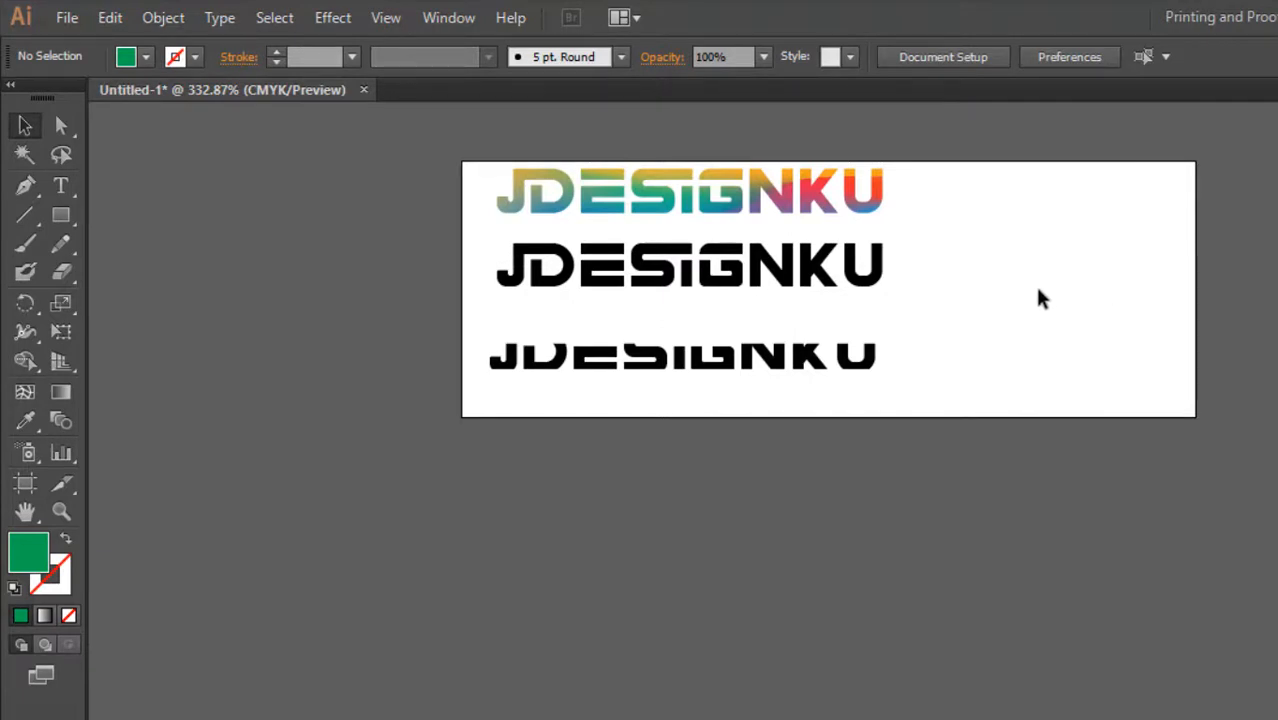
- Release the clipping mask on the bottom lettering and its red and green bars
left_click(890, 348)
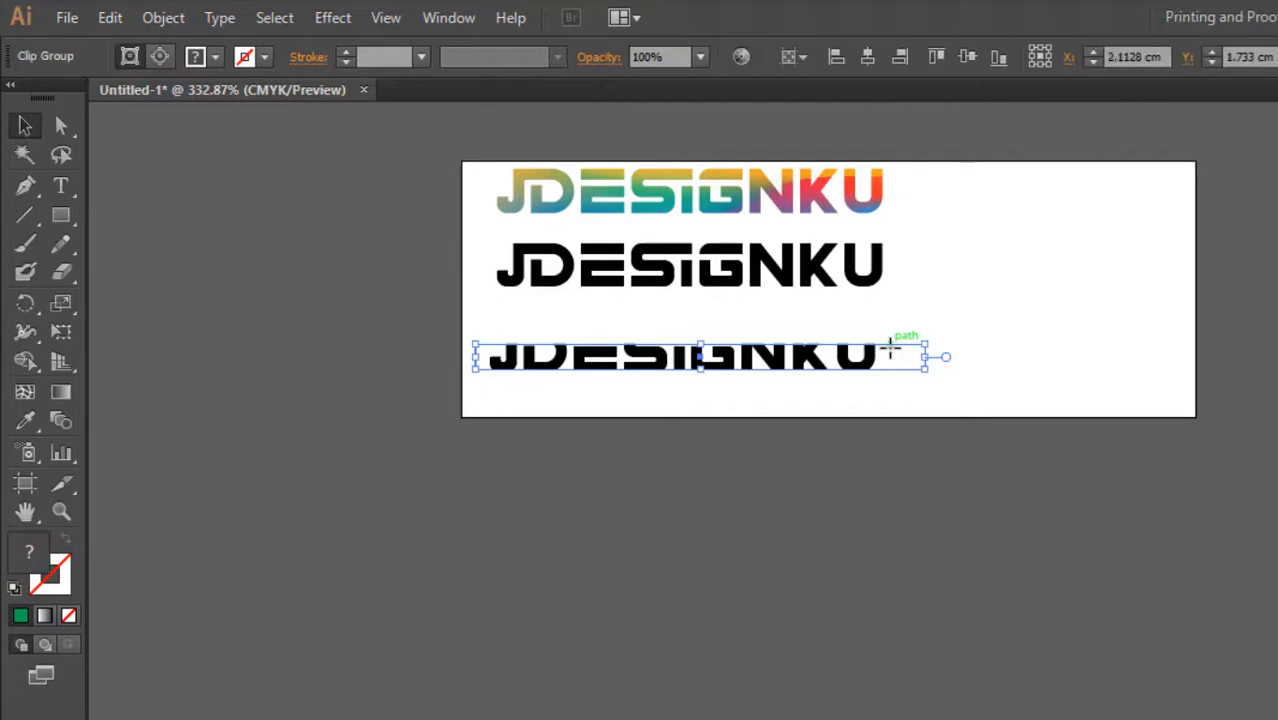
left_click(1042, 300)
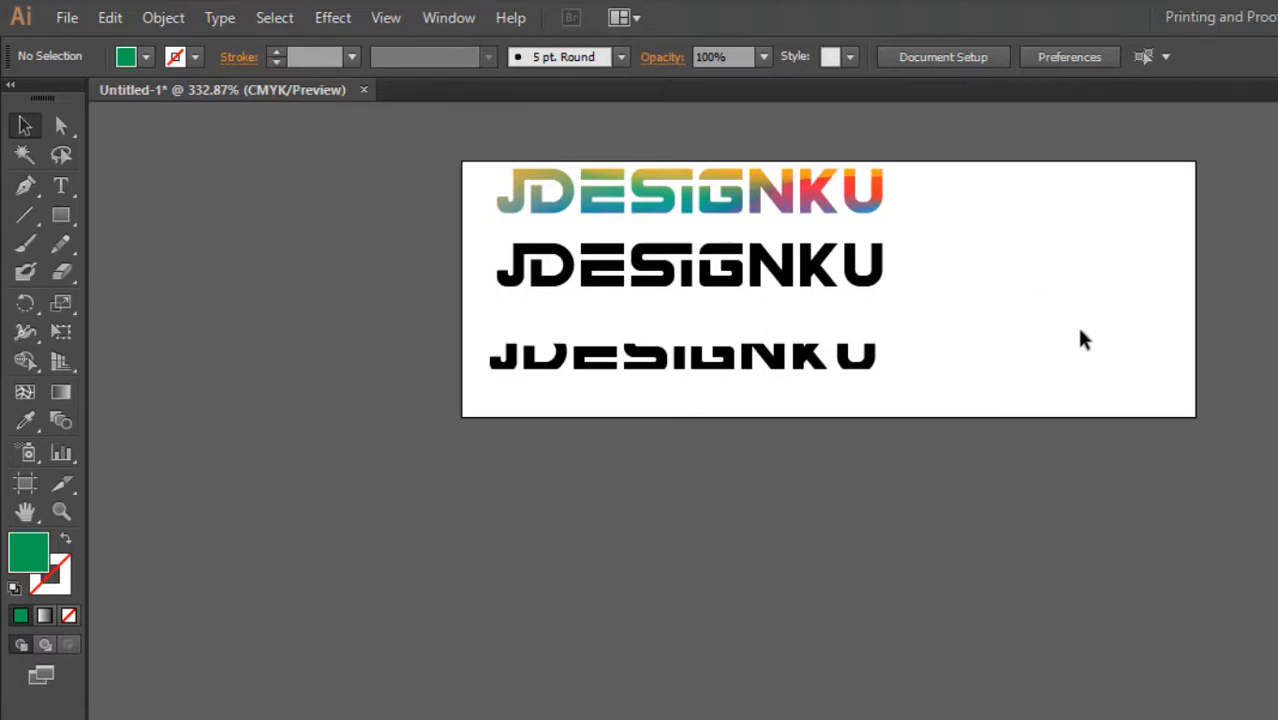
scroll(1065, 325, "down", 1)
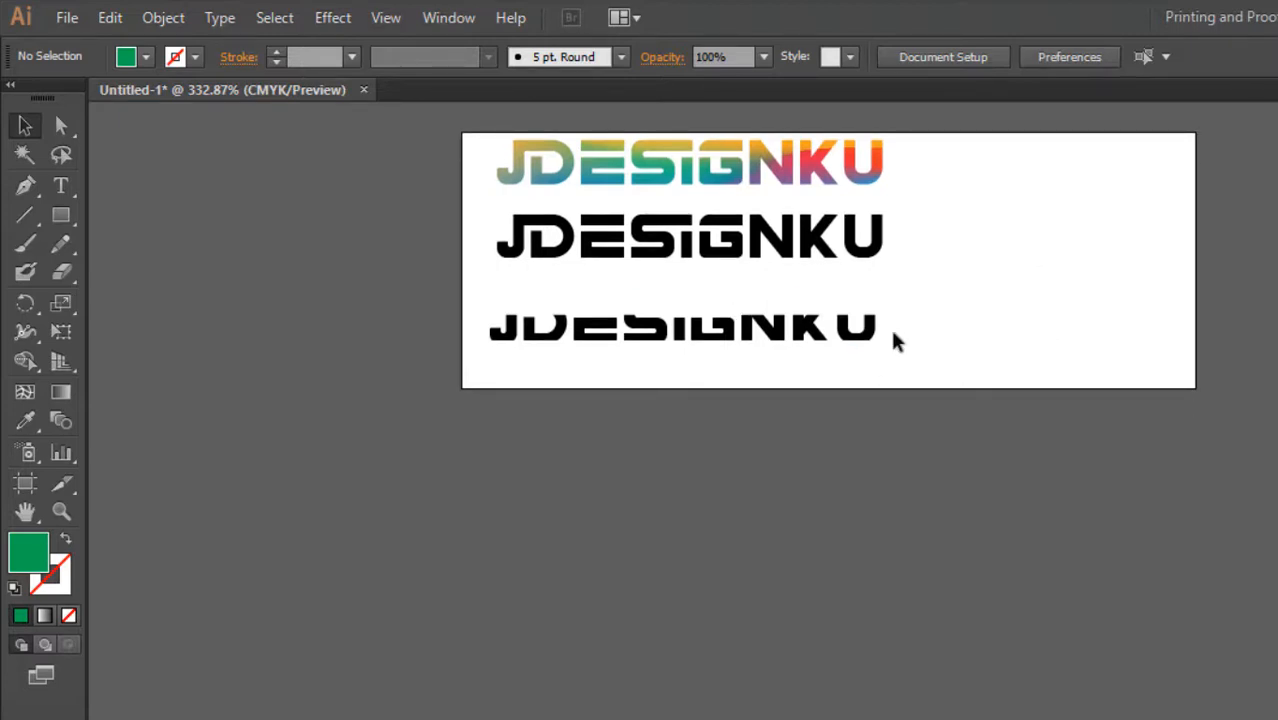
left_click(905, 344)
key("ctrl+alt+7")
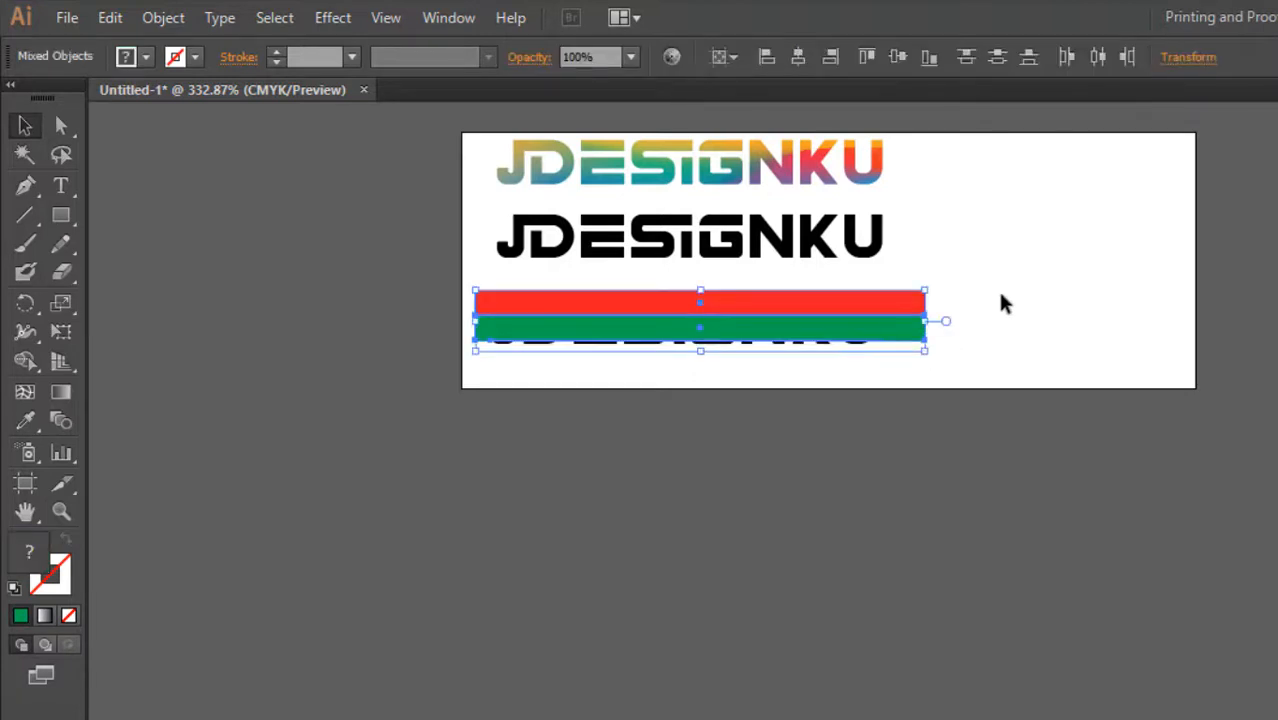
- Send the red and green bars to the back, behind the bottom JDESIGNKU lettering
left_click(1001, 293)
left_click(921, 334)
left_click(891, 296, "shift")
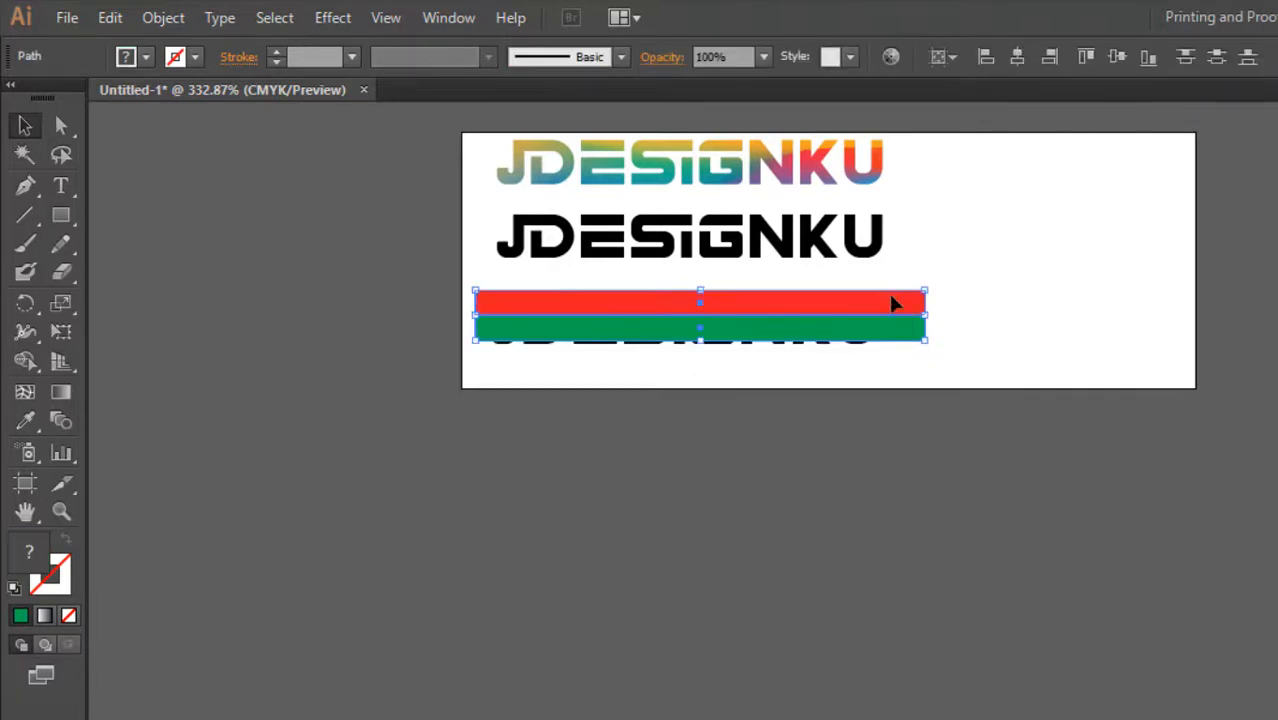
right_click(893, 303)
mouse_move(1061, 609)
left_click(1228, 690)
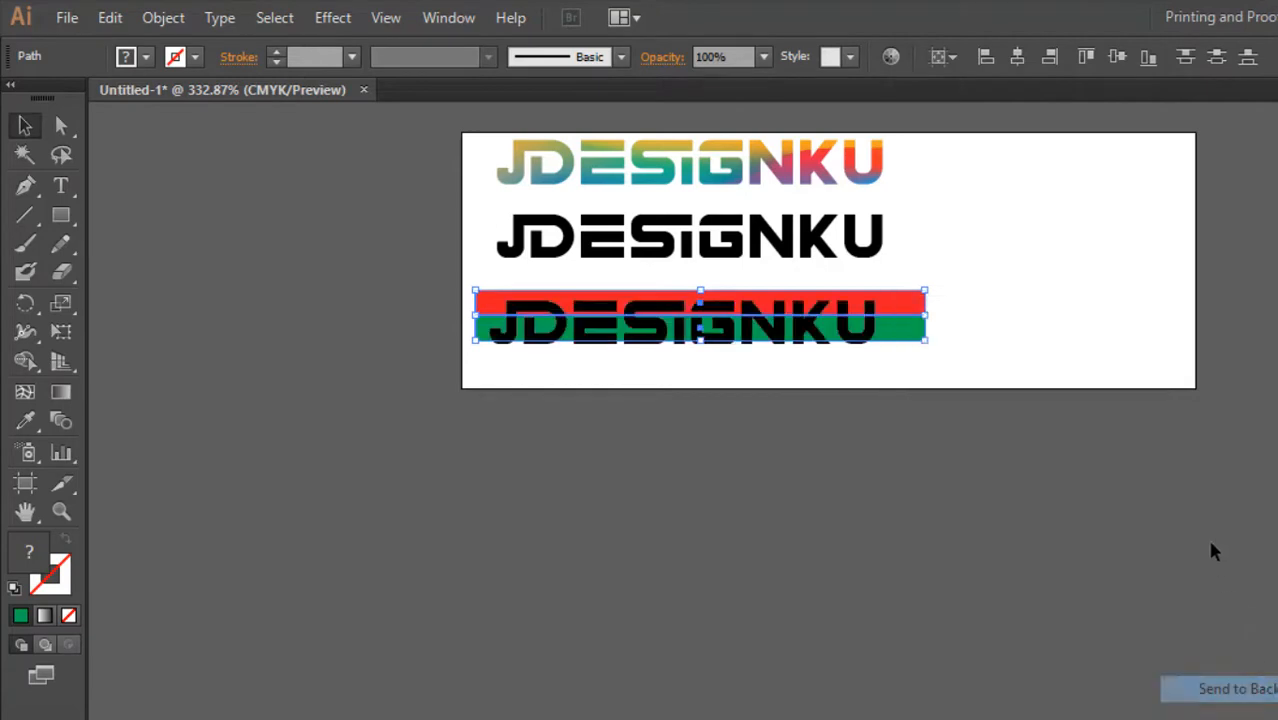
left_click(1044, 446)
- Stretch both bars downward together so they cover the full height of the bottom lettering, and deselect them
left_click_drag(931, 271, 903, 339)
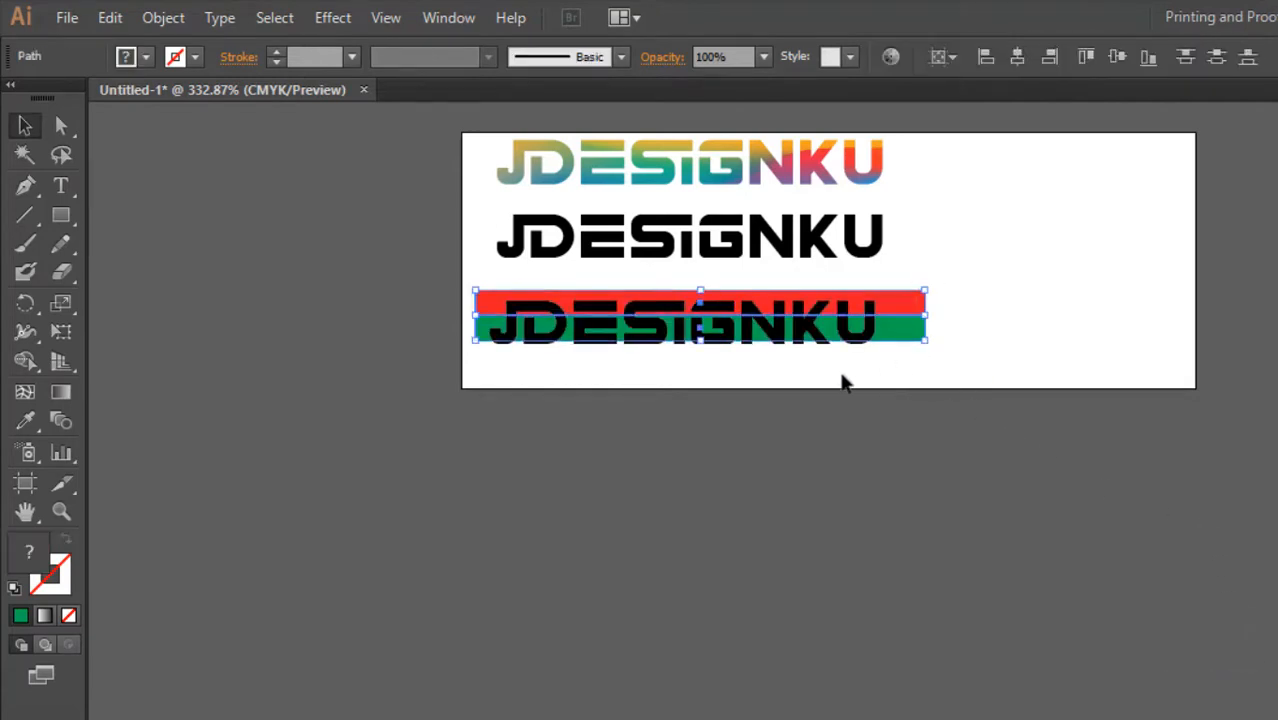
left_click_drag(700, 340, 700, 352)
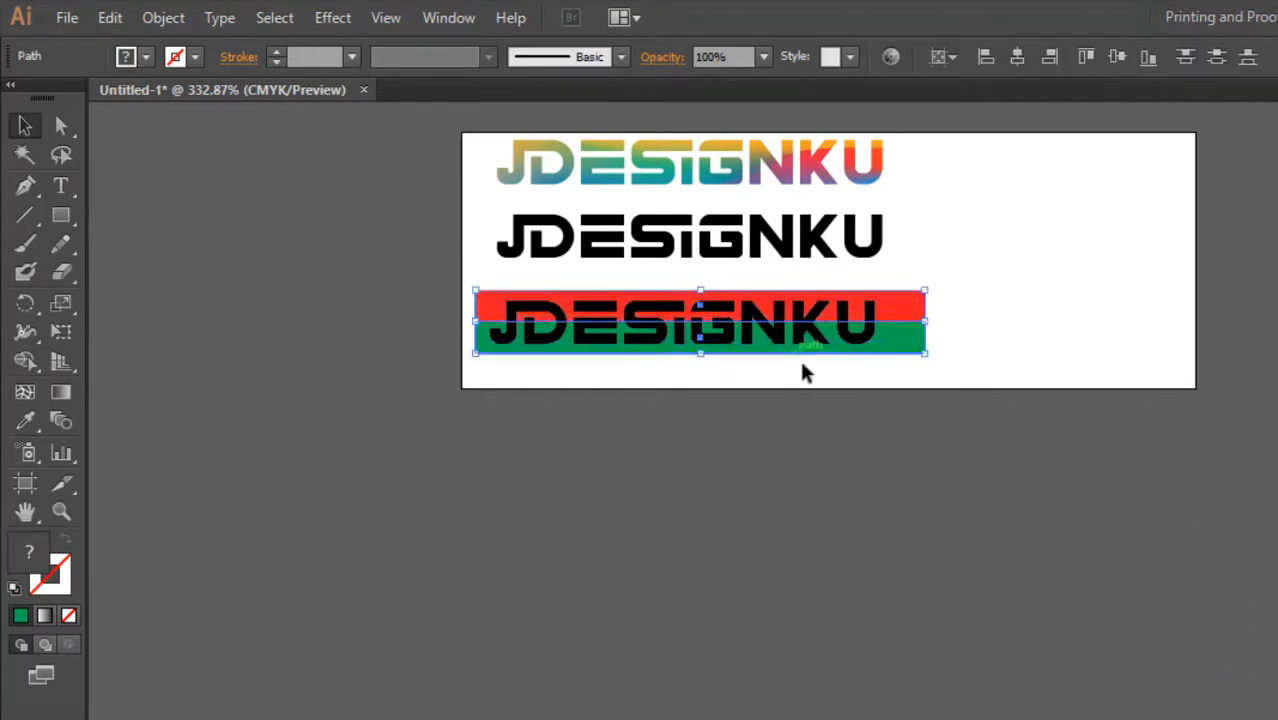
left_click(806, 372)
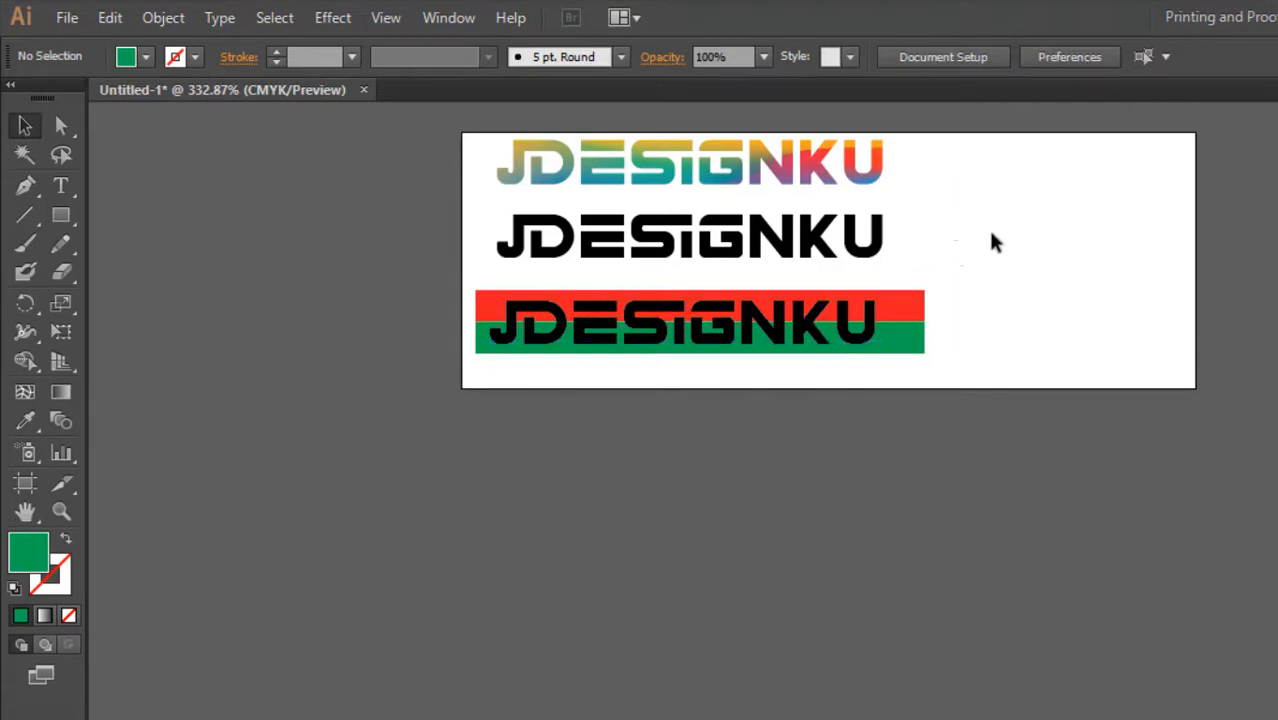
left_click_drag(978, 261, 912, 366)
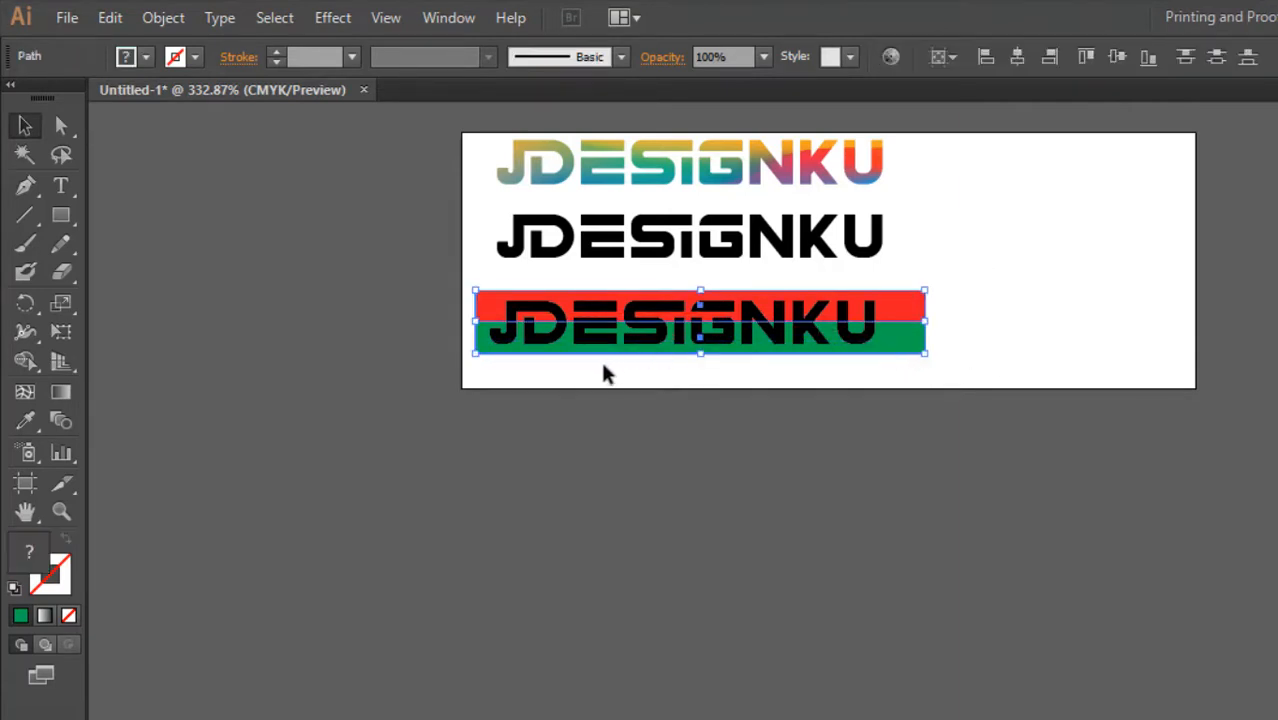
left_click(1068, 258)
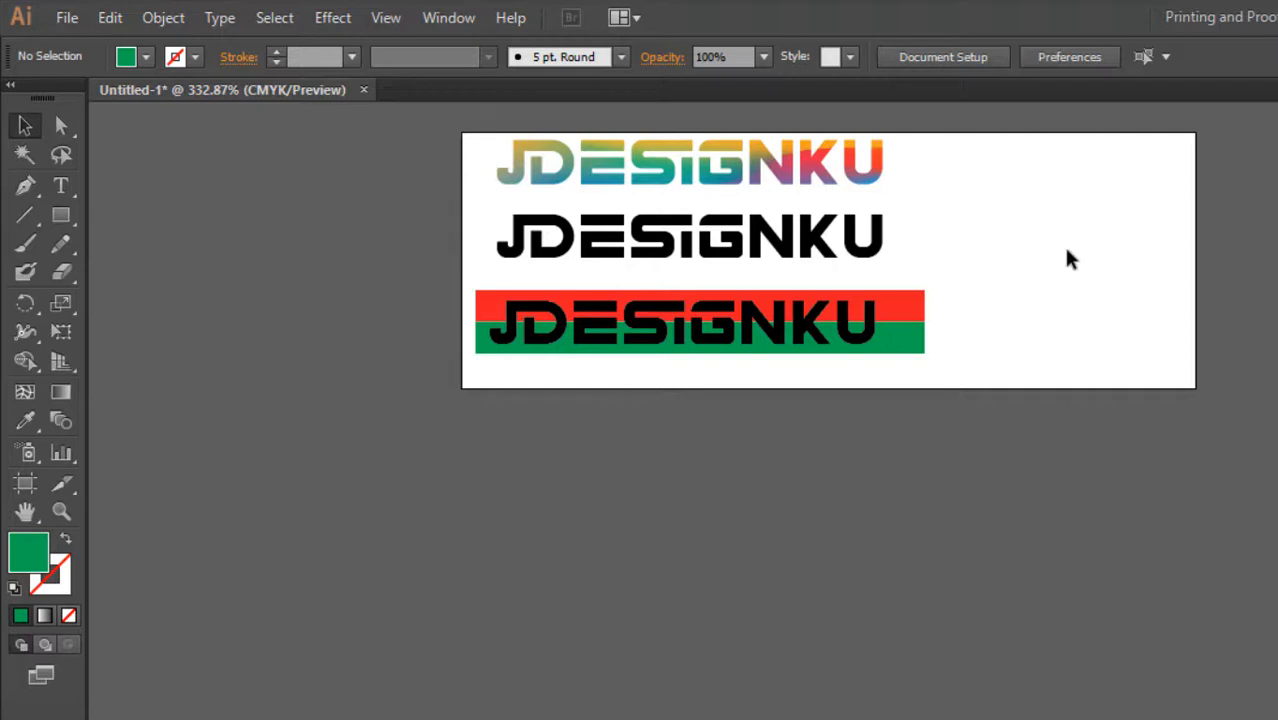
- Extend the artboard's lower edge downward to make room for another lettering copy
key("shift+o")
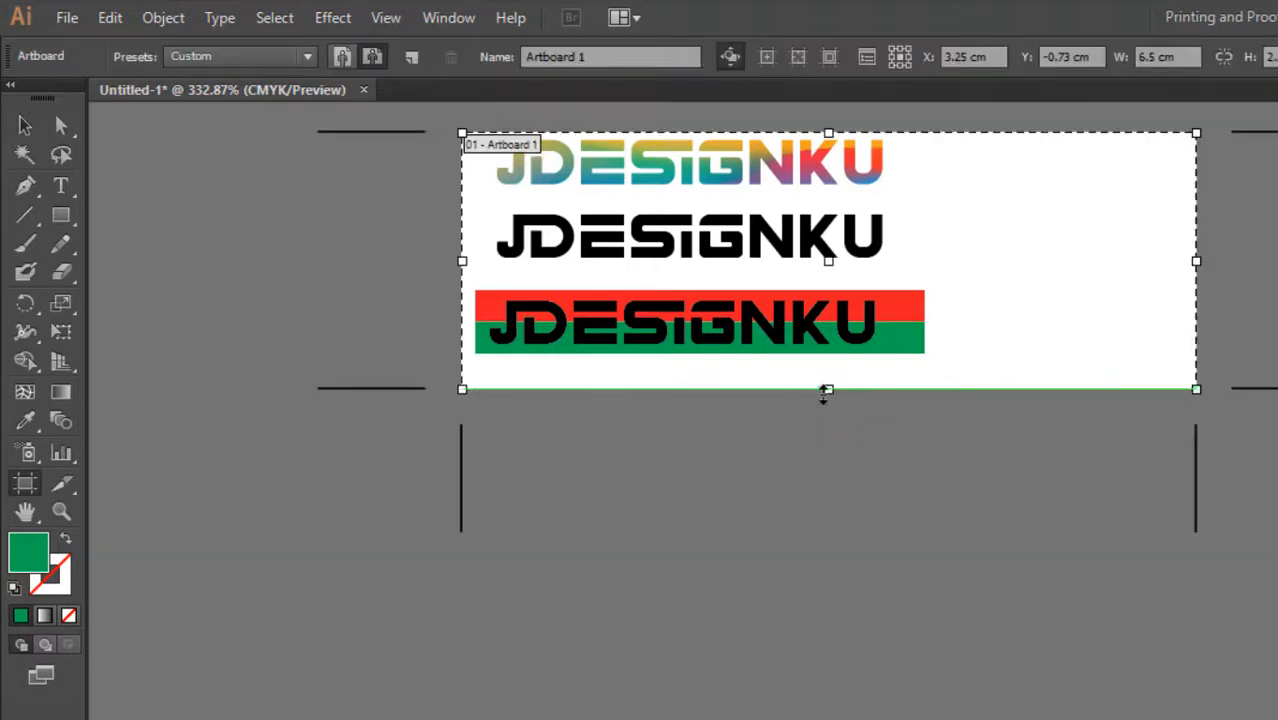
left_click_drag(826, 390, 813, 510)
left_click(24, 125)
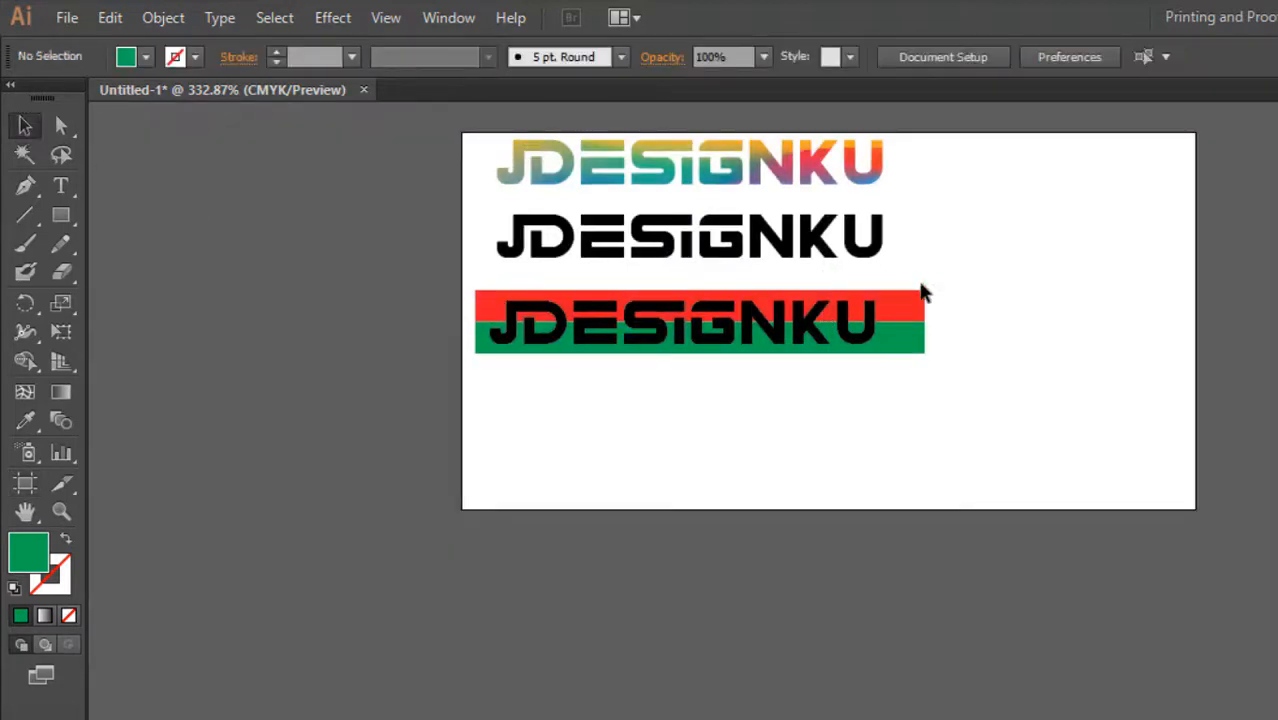
- Duplicate the bottom lettering with its two bars and place the copy directly beneath the original
left_click_drag(962, 391, 746, 320)
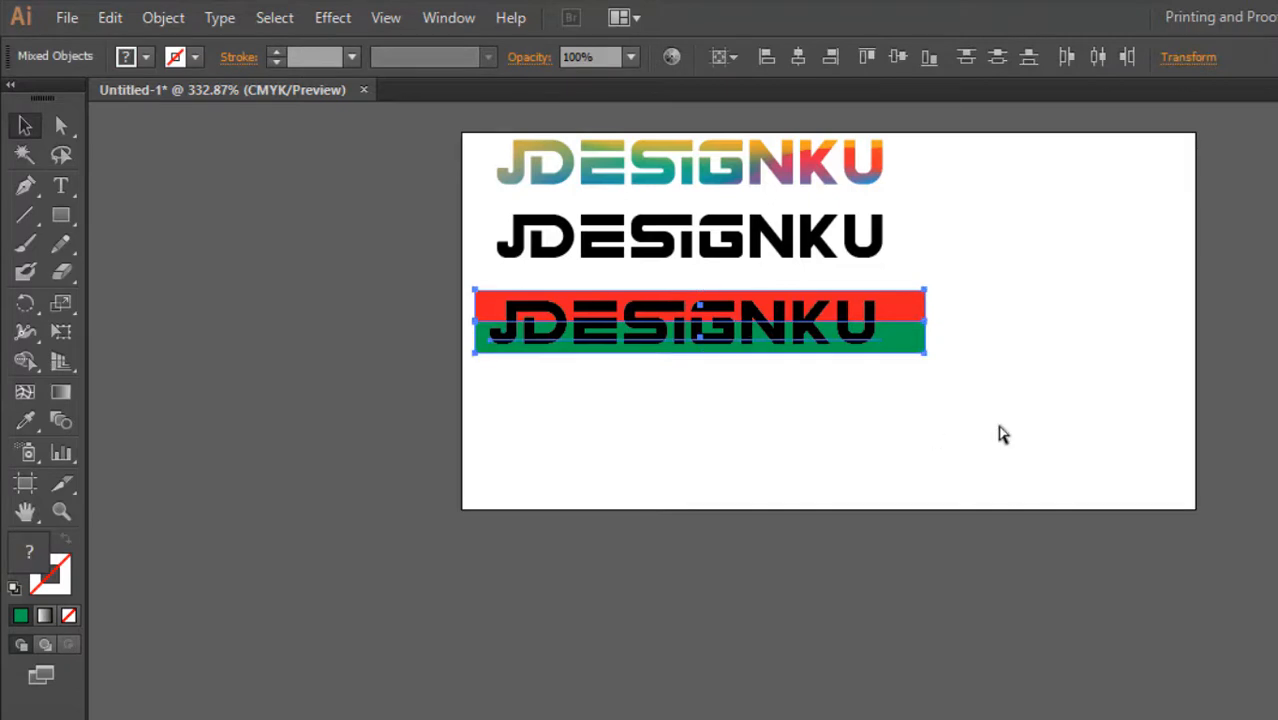
key("ctrl+v")
left_click_drag(885, 508, 778, 443)
left_click(1083, 303)
- Send the duplicated lettering to the back, behind its red and green bars
right_click(843, 440)
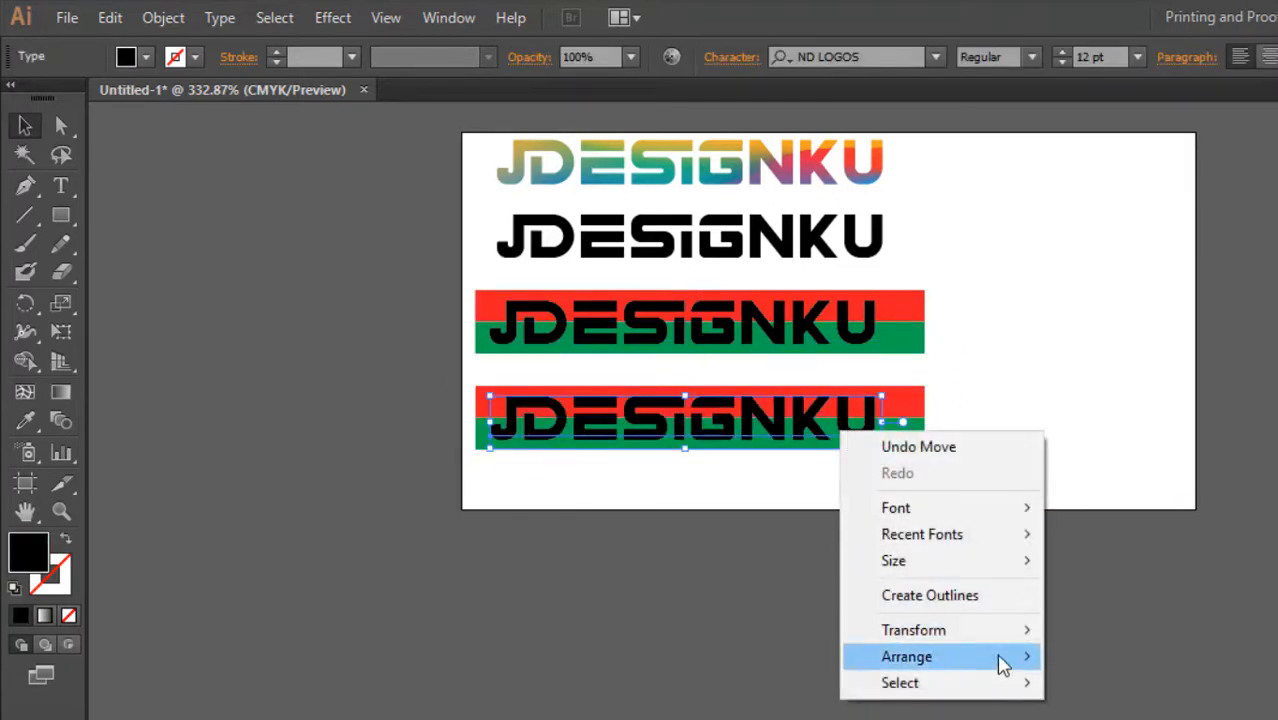
mouse_move(1000, 658)
left_click(1125, 705)
left_click(1097, 570)
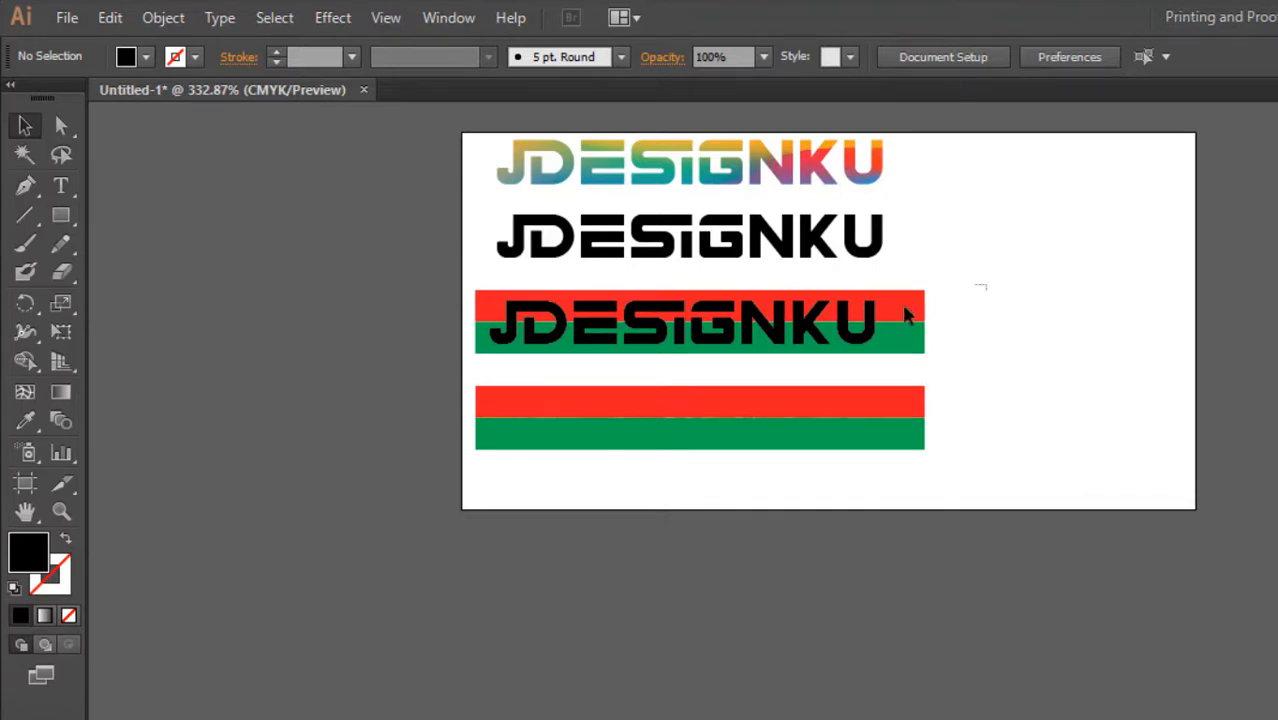
- Make a clipping mask from the third lettering and the red and green bars behind it
left_click_drag(986, 285, 466, 366)
right_click(589, 316)
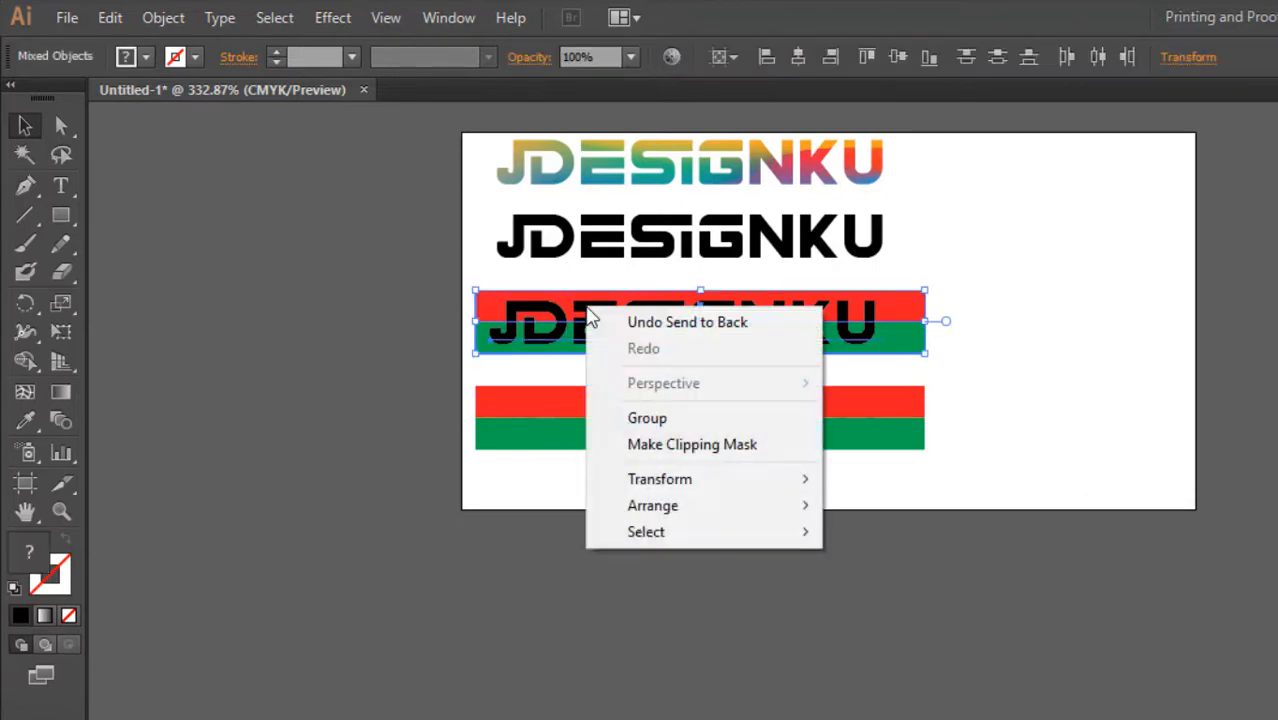
left_click(768, 448)
left_click(1127, 392)
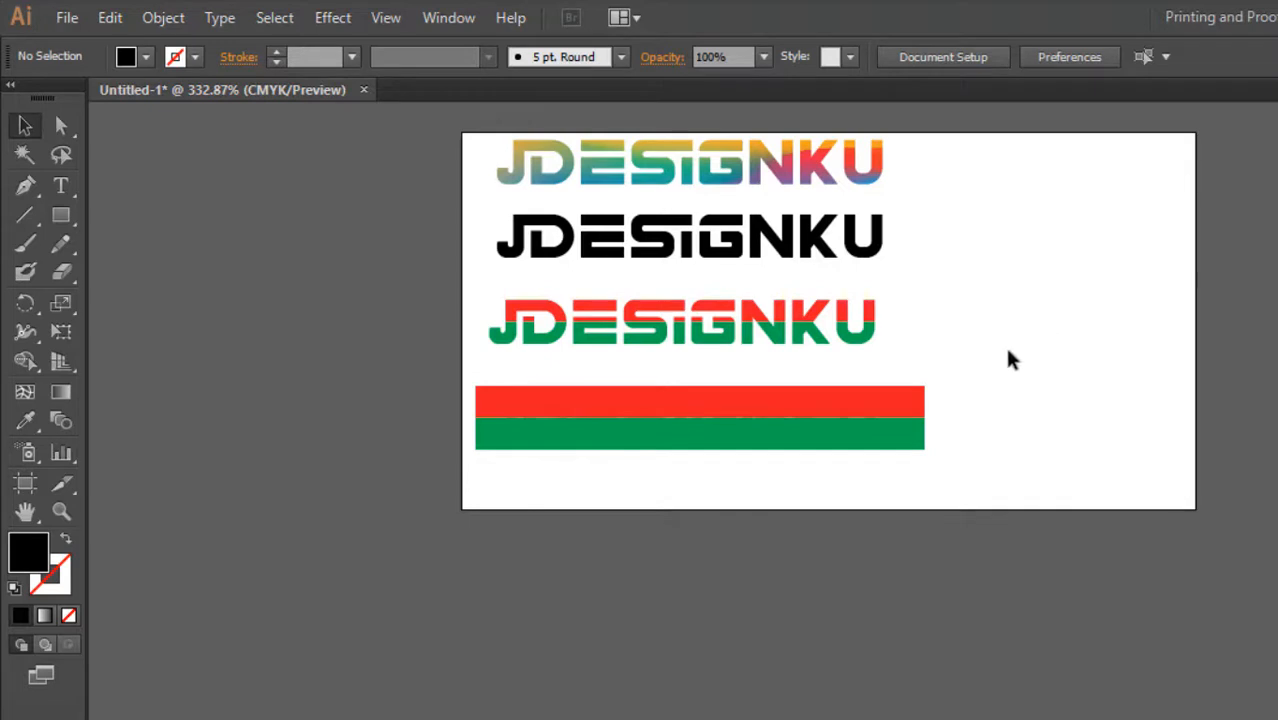
left_click_drag(938, 453, 392, 516)
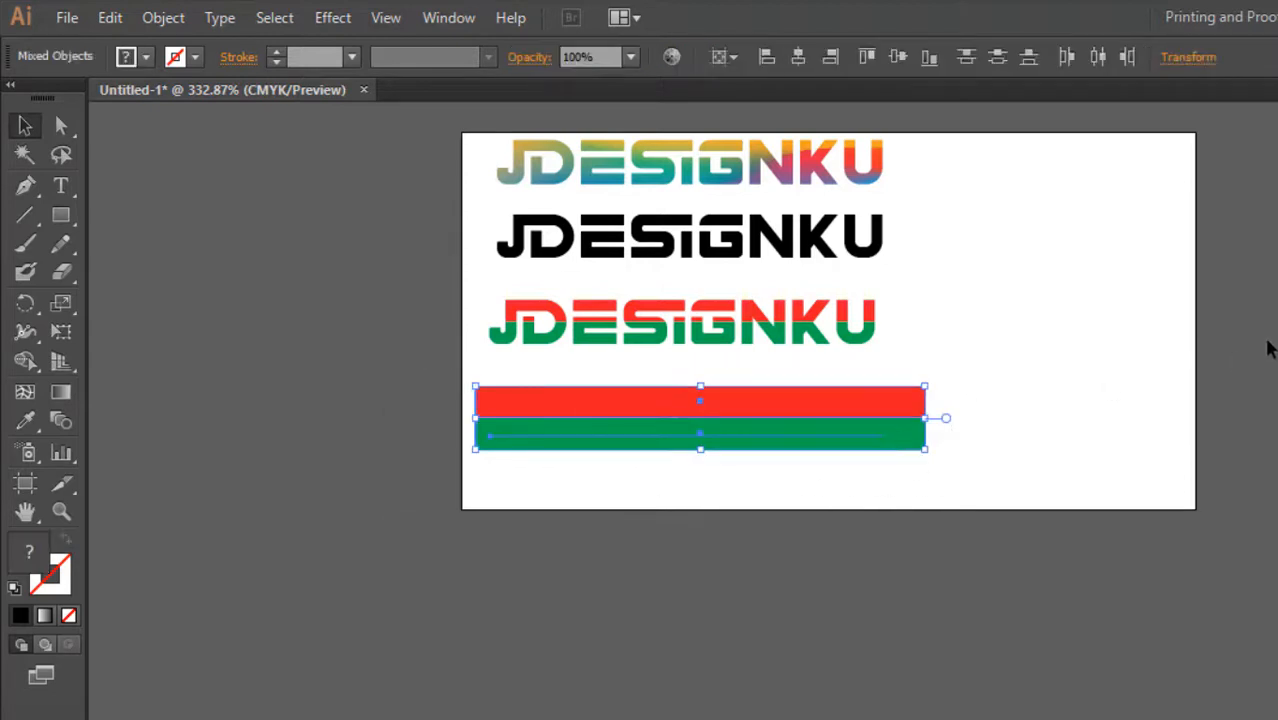
left_click(1262, 347)
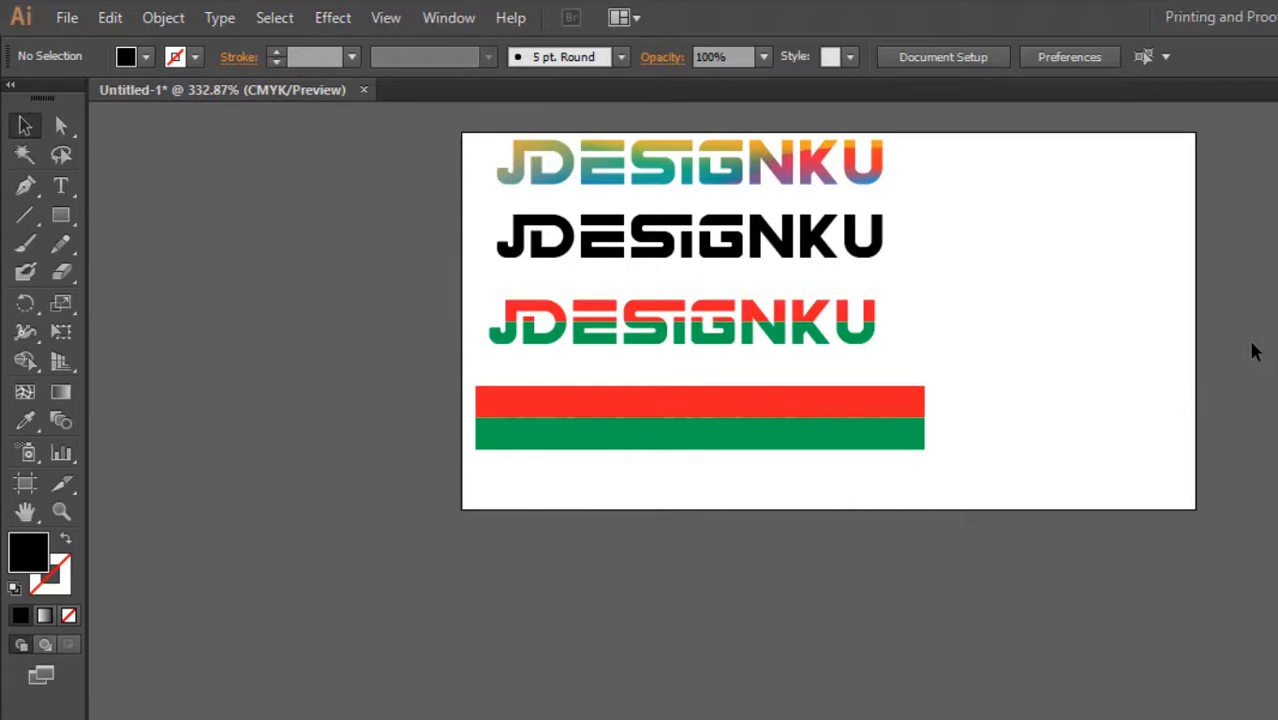
left_click(896, 434)
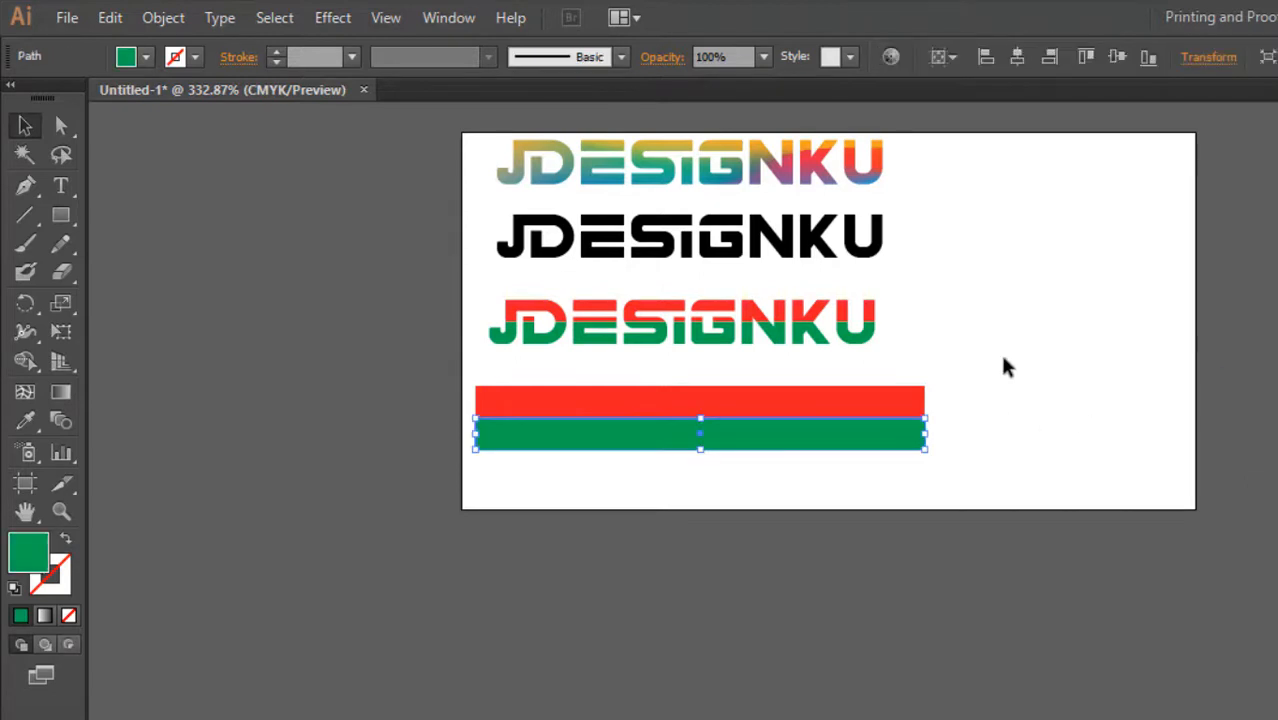
left_click(1003, 359)
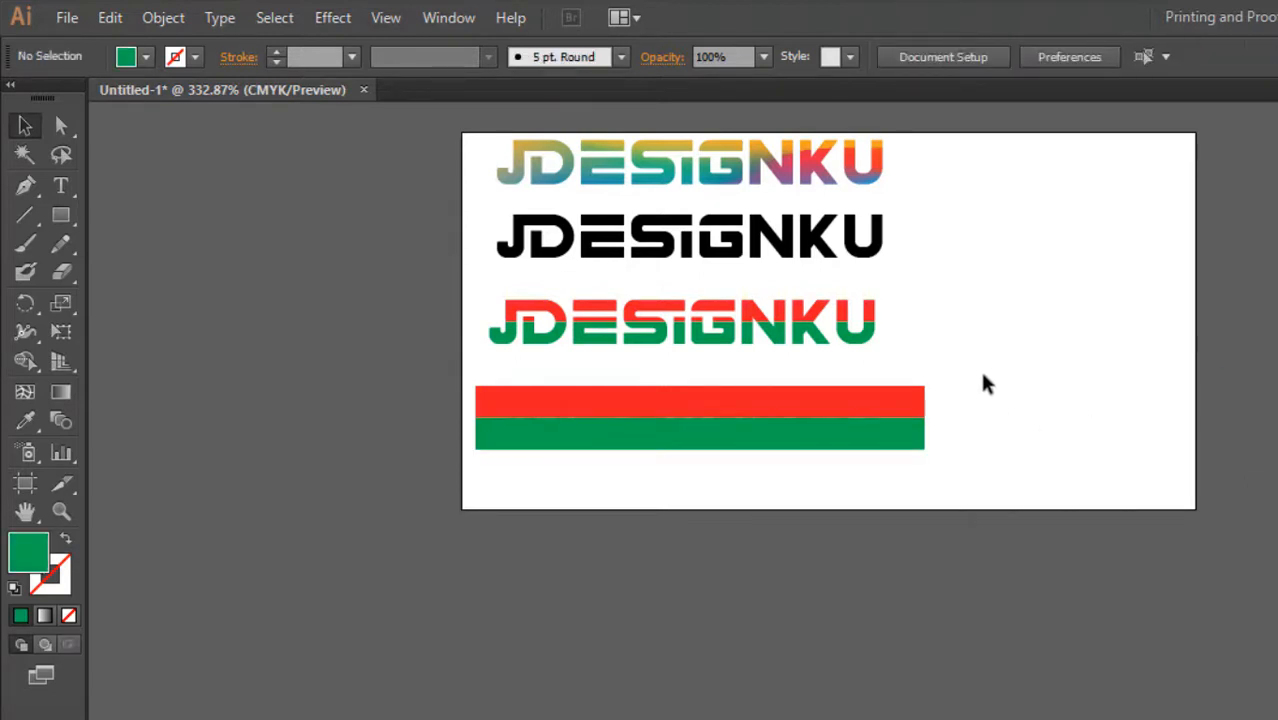
left_click_drag(982, 415, 943, 525)
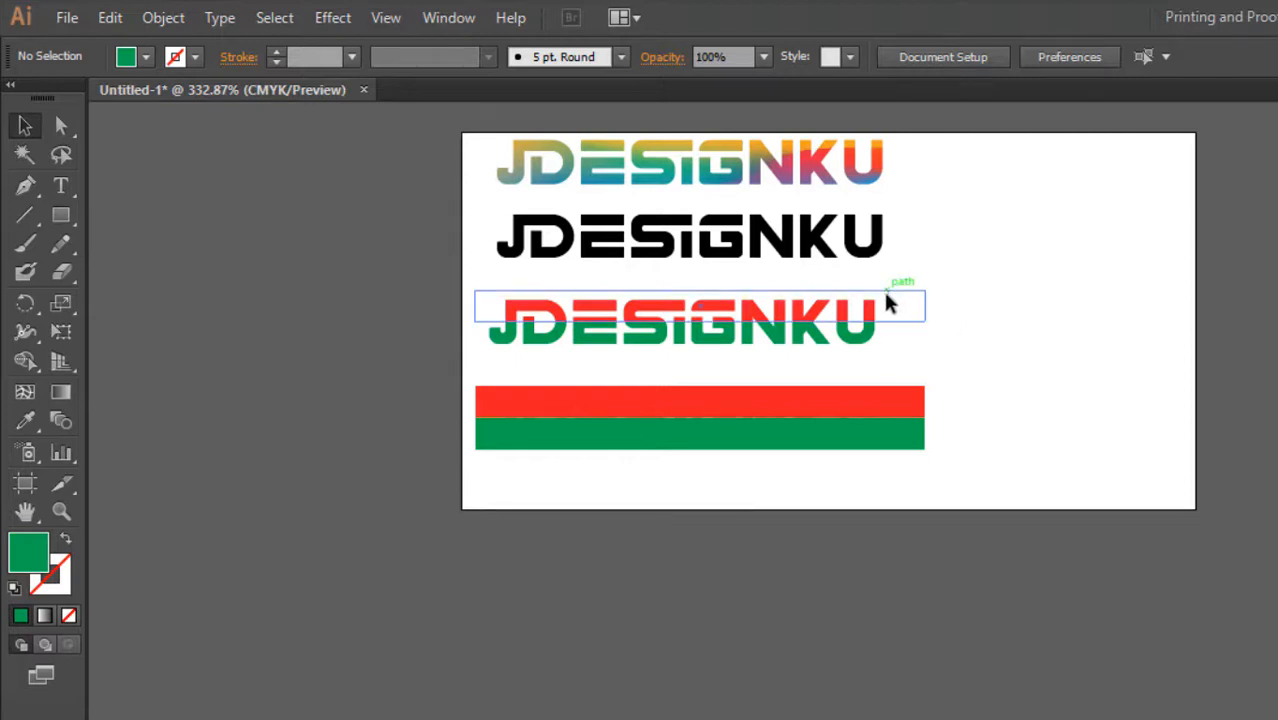
left_click_drag(922, 310, 1146, 323)
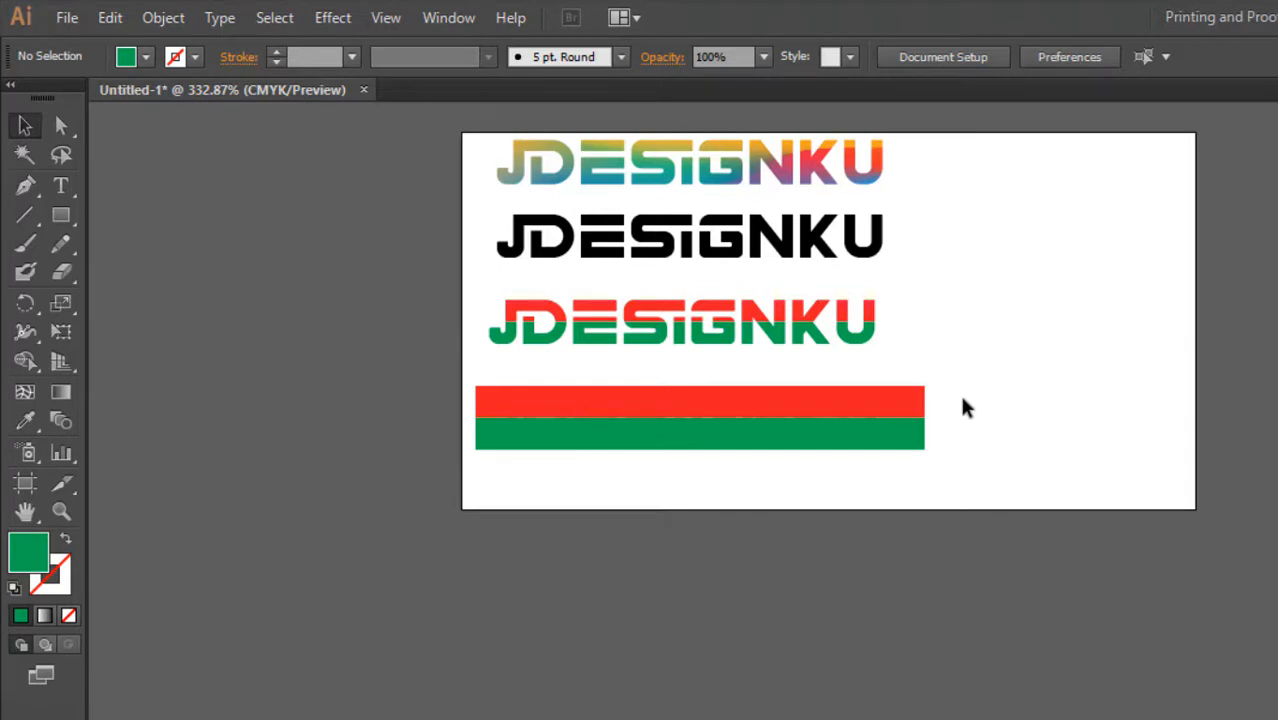
- Make a clipping mask from the lowest pair of bars and the lettering hidden behind them
left_click_drag(1017, 485, 474, 382)
right_click(623, 407)
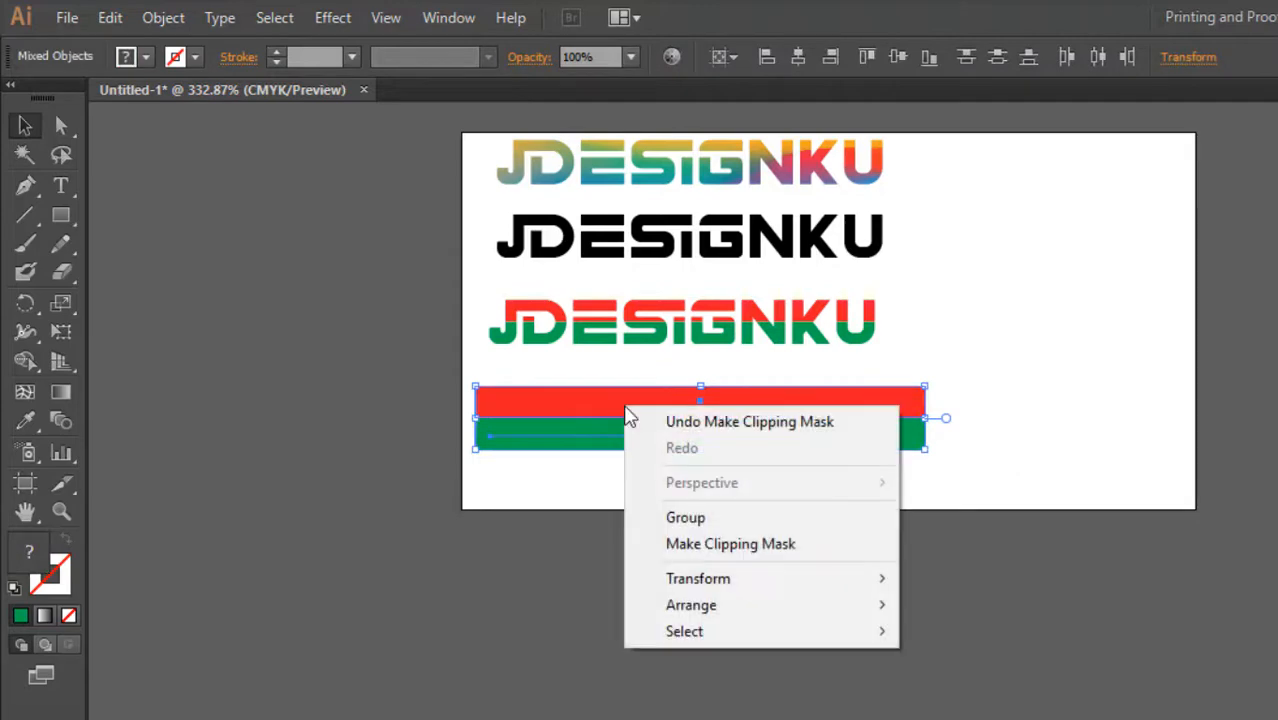
left_click(806, 554)
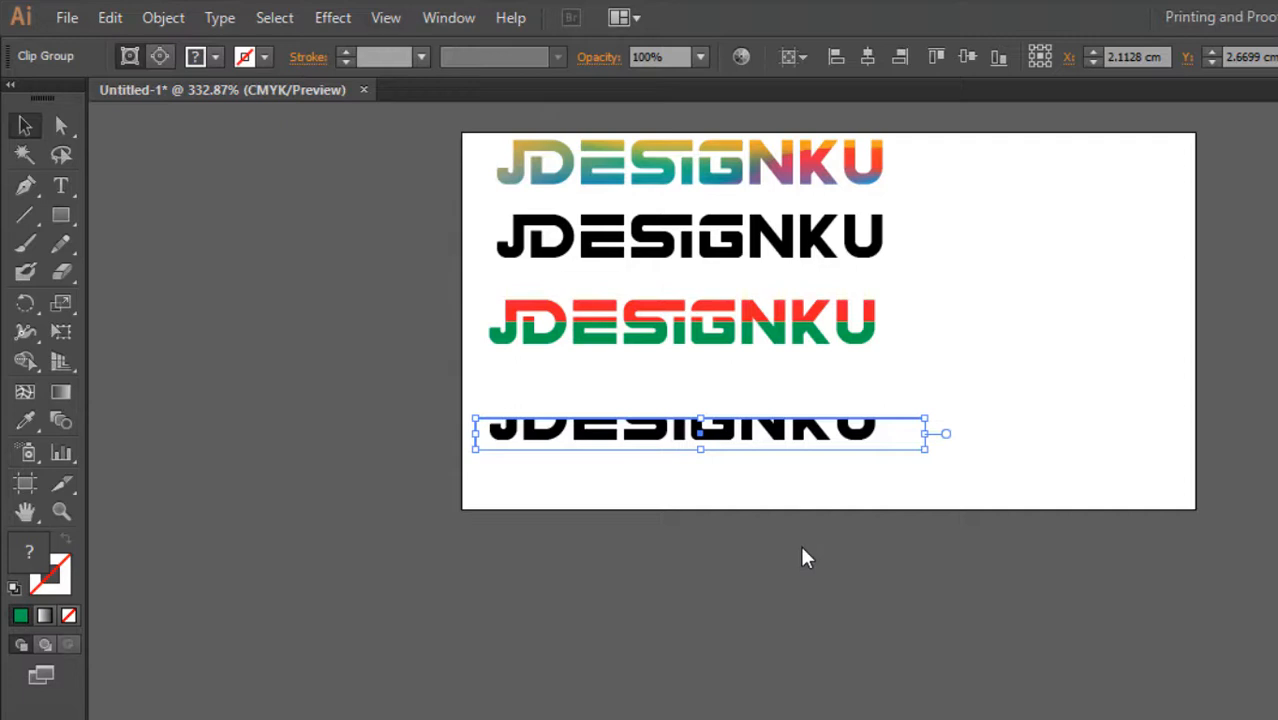
left_click(802, 549)
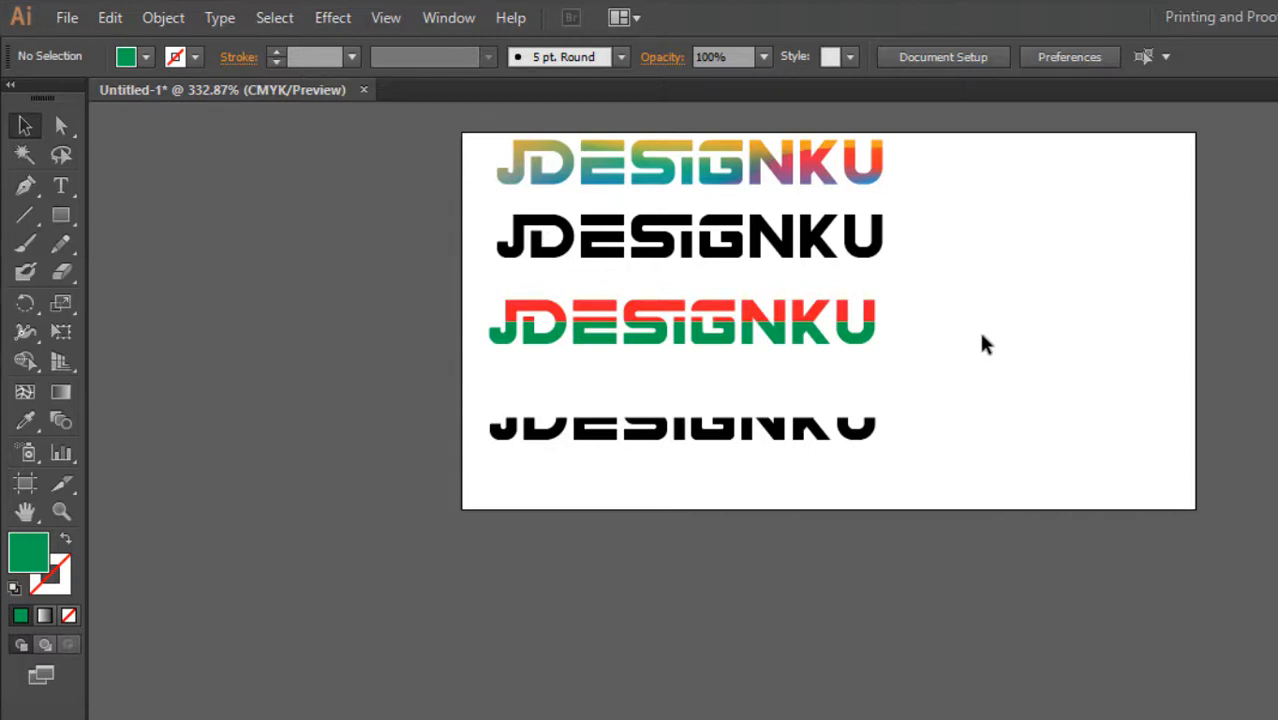
- Release the clipping mask on the red and green JDESIGNKU lettering
left_click(814, 332)
right_click(812, 336)
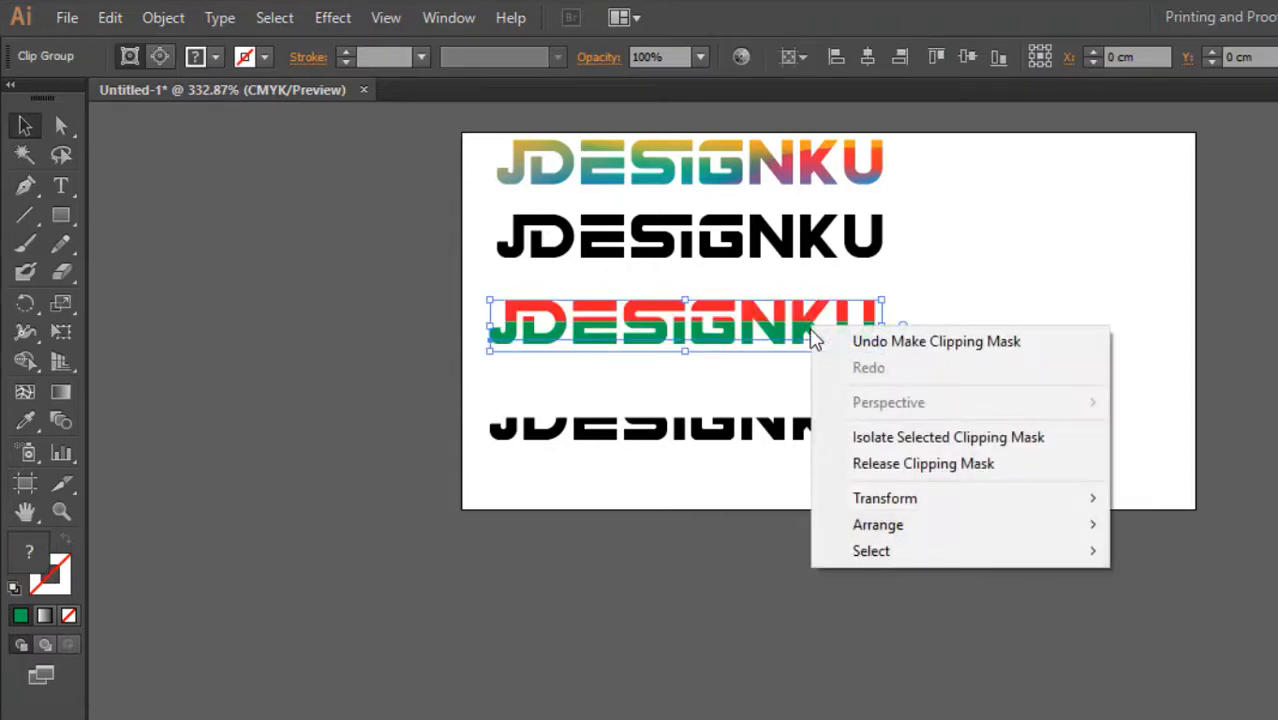
left_click(957, 478)
left_click(1013, 324)
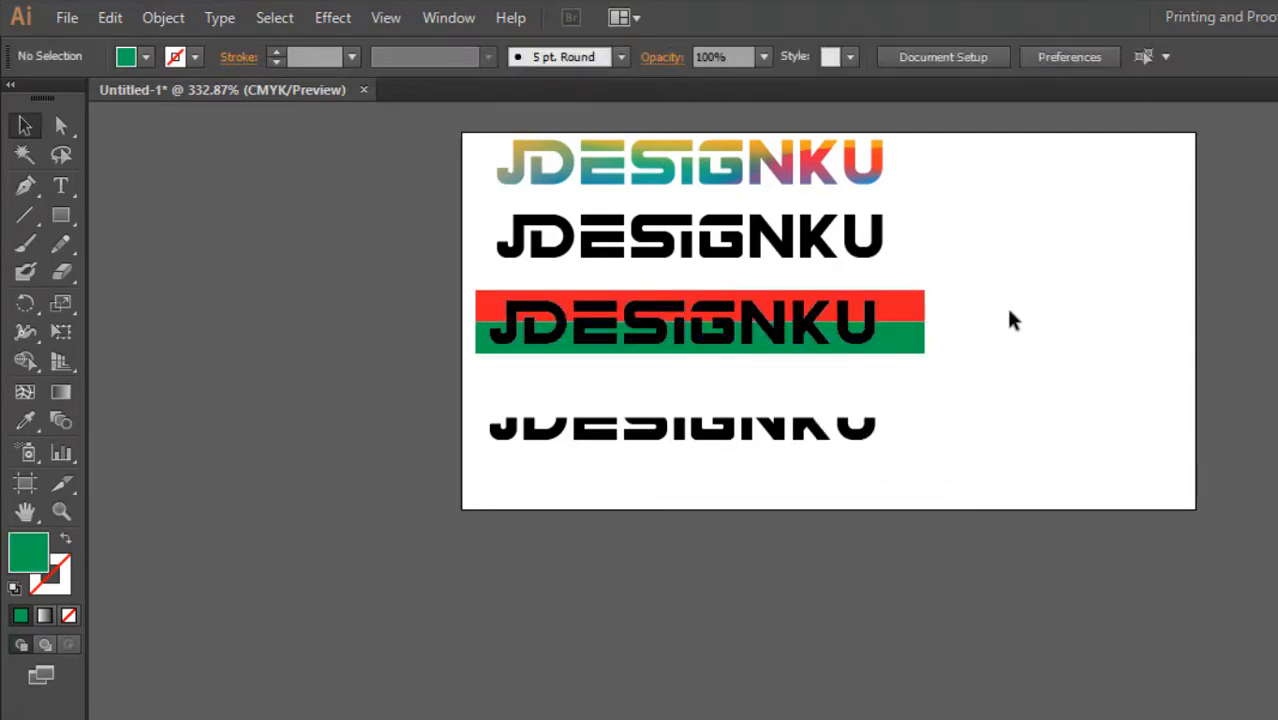